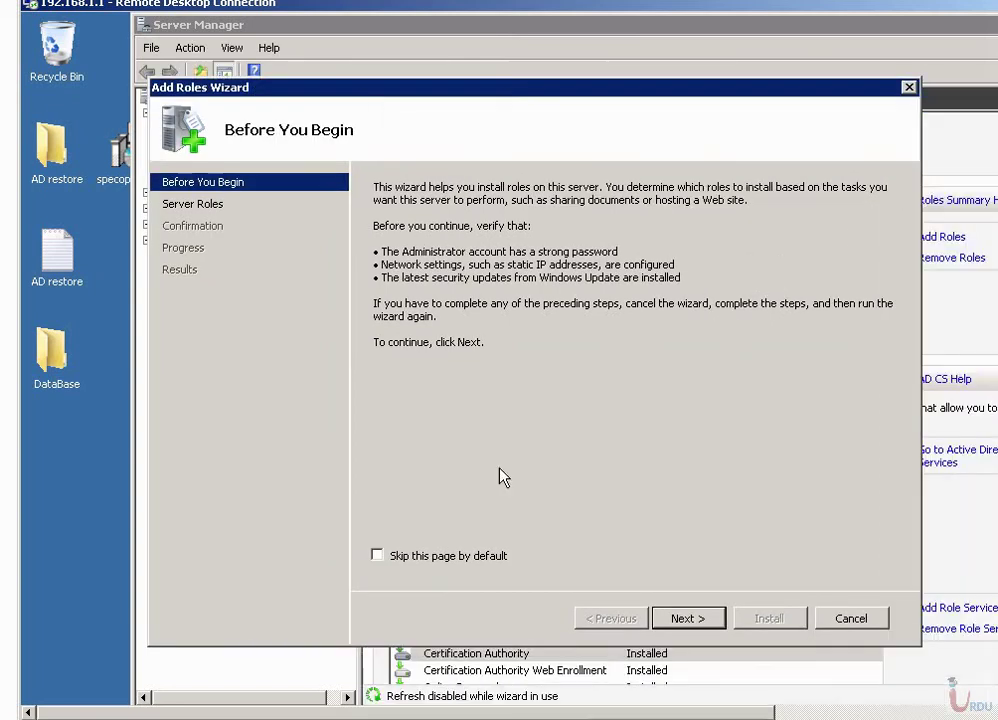
# - Choose the DHCP Server role for installation and accept 192.168.1.1 as its network connection binding
pyautogui.click(705, 630)
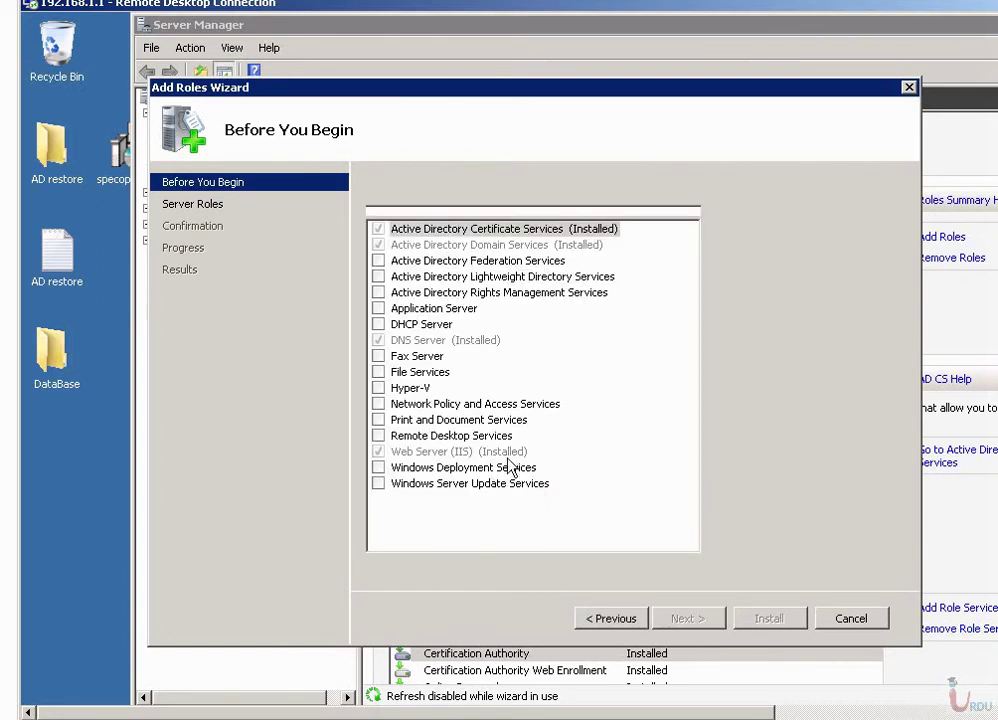
pyautogui.click(405, 324)
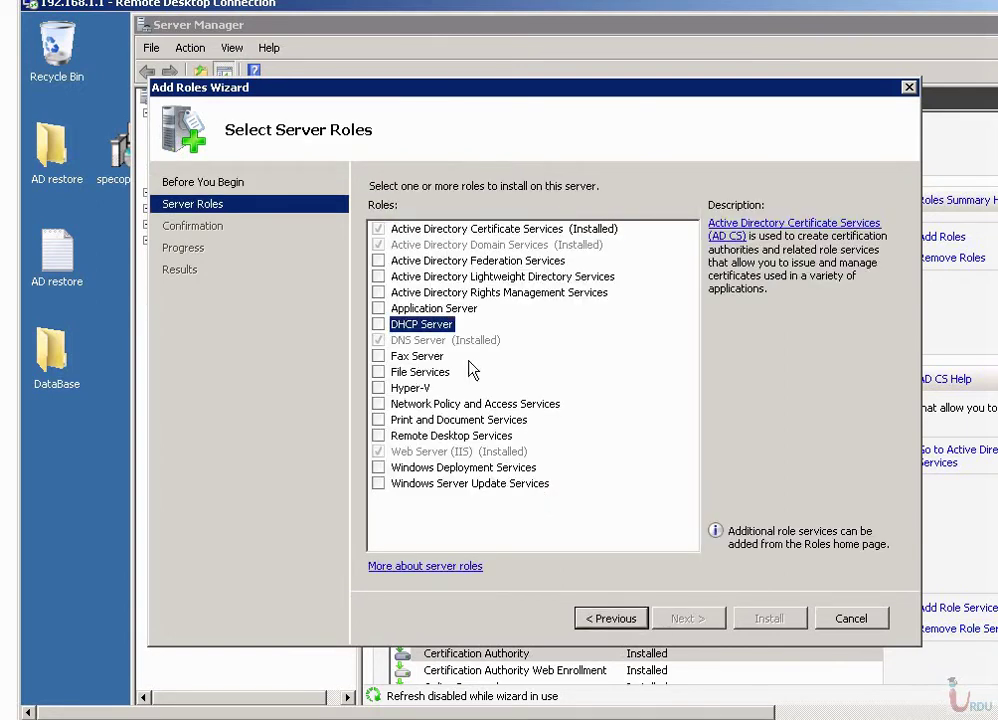
pyautogui.click(378, 324)
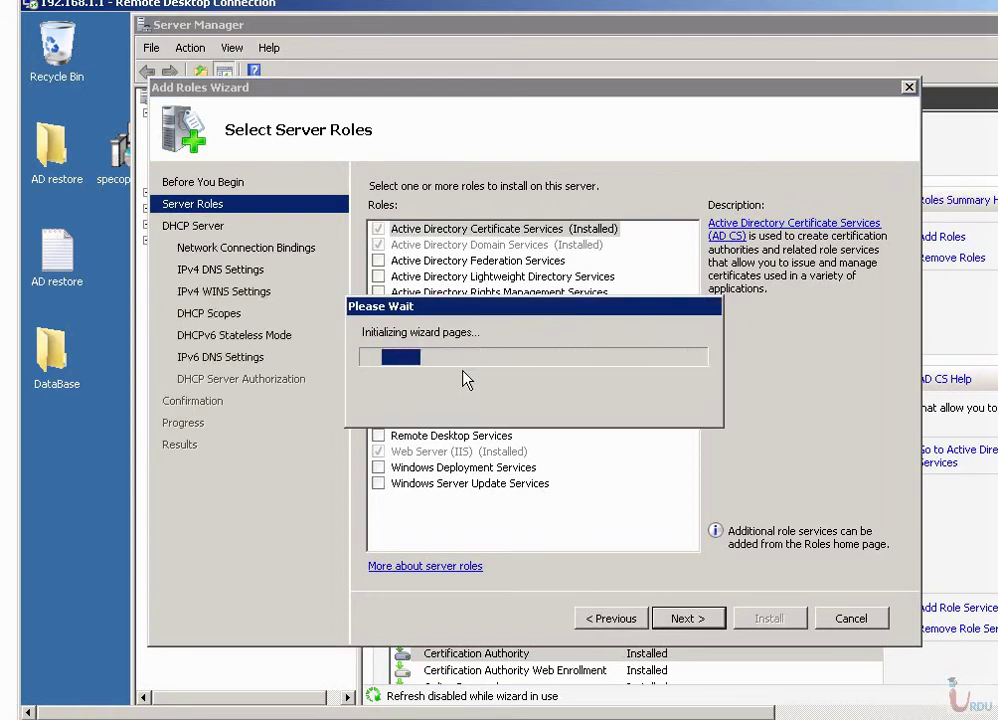
pyautogui.click(688, 618)
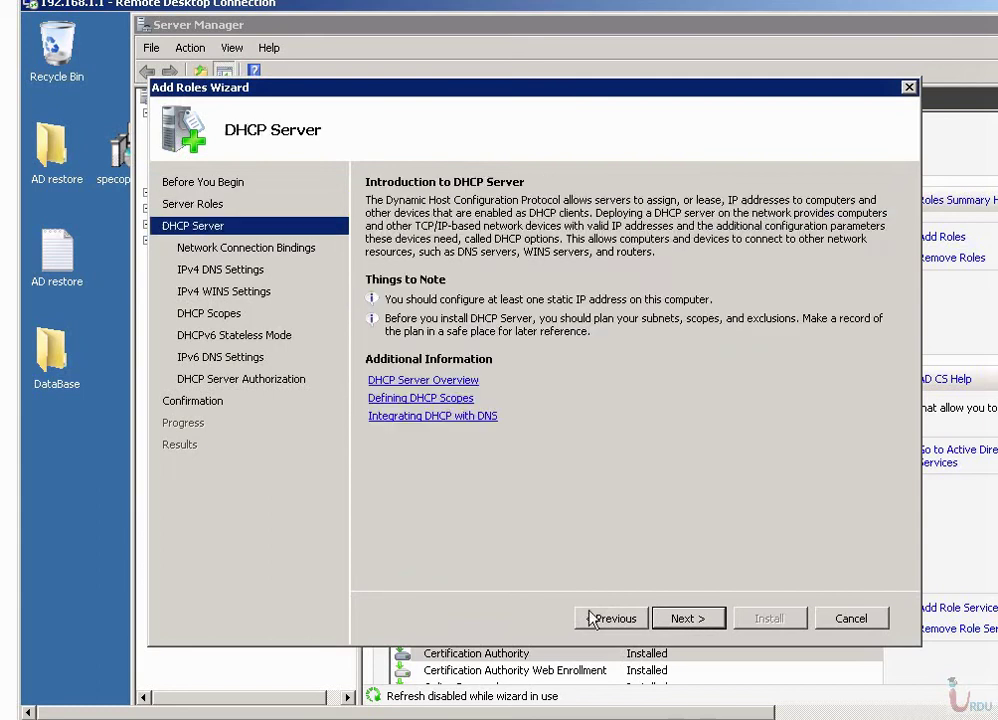
pyautogui.click(690, 621)
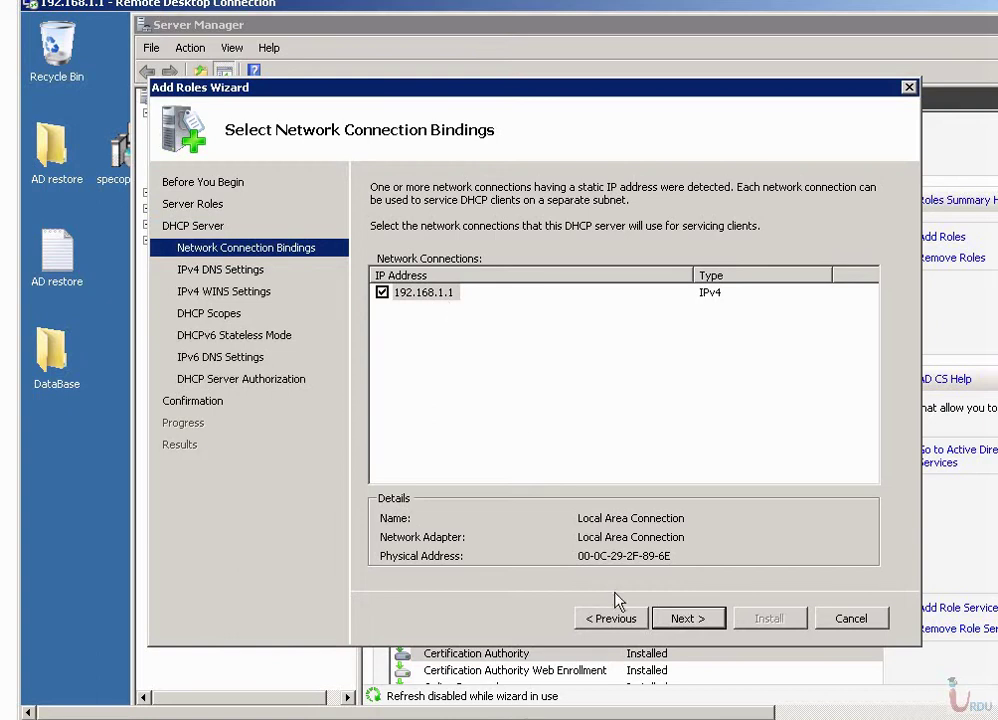
pyautogui.click(690, 620)
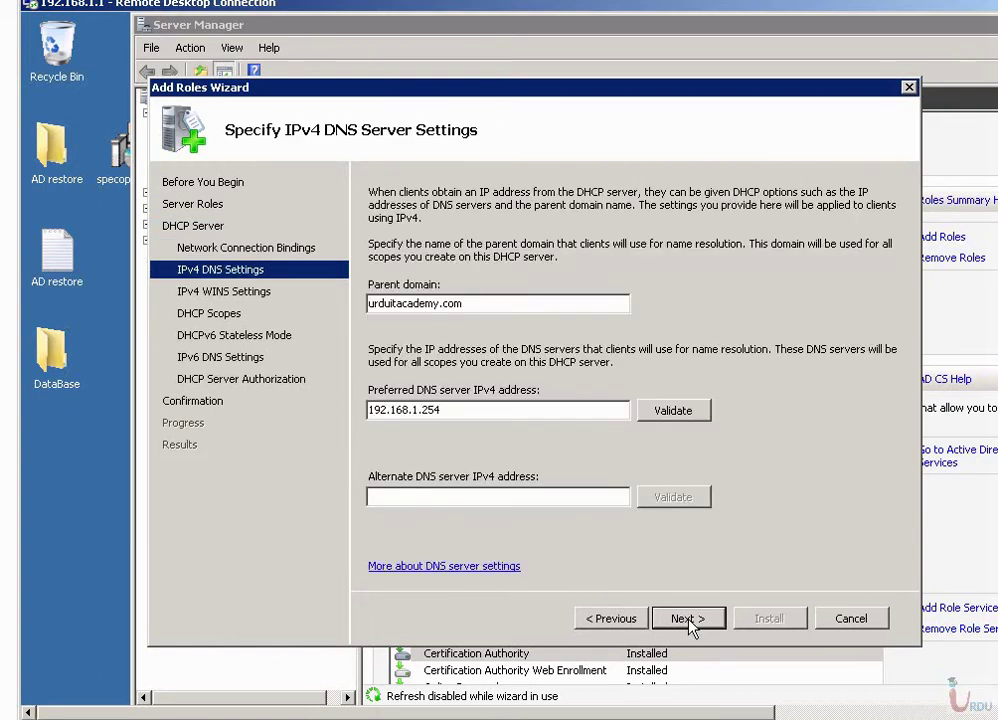
# - Check the parent domain and validate the prefilled preferred DNS server address for IPv4
pyautogui.doubleClick(486, 303)
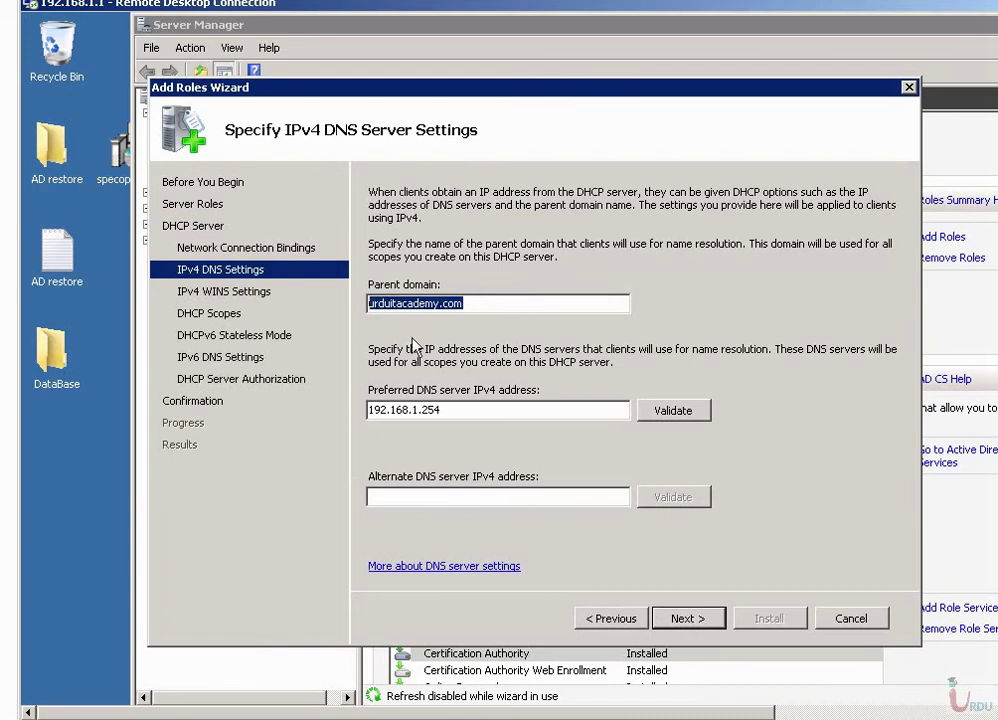
pyautogui.moveTo(476, 410); pyautogui.dragTo(366, 410)
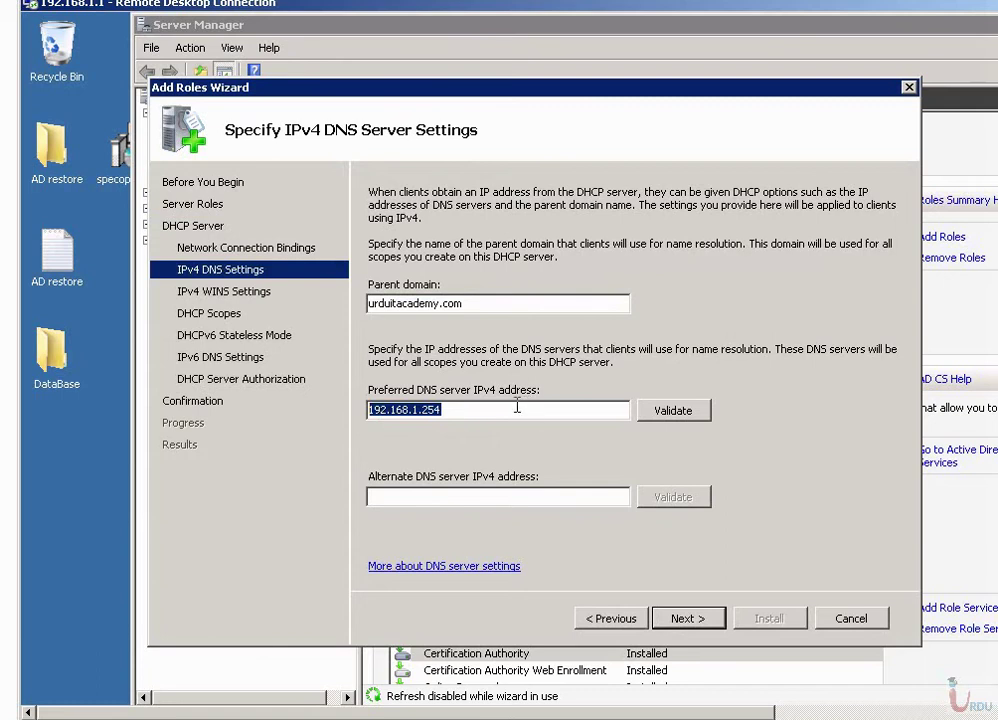
pyautogui.click(692, 417)
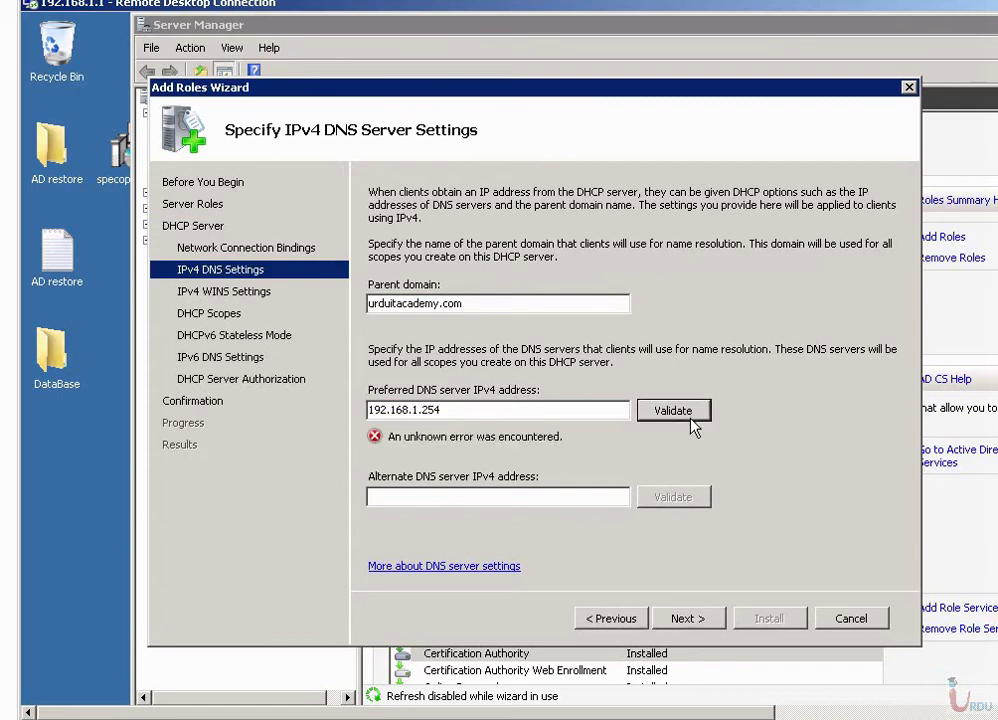
# - Set the preferred IPv4 DNS server address to 192.168.1.1 and validate it, leaving WINS as not required
pyautogui.click(525, 413)
pyautogui.press('BackSpace')
pyautogui.press('BackSpace')
pyautogui.press('BackSpace')
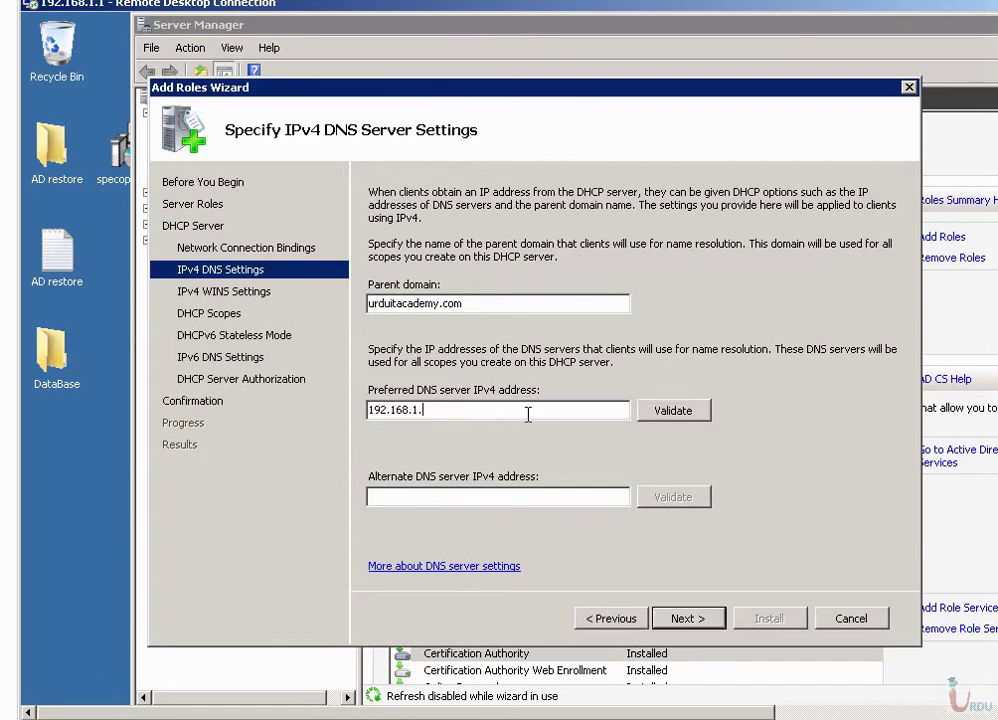
pyautogui.write('1')
pyautogui.click(670, 412)
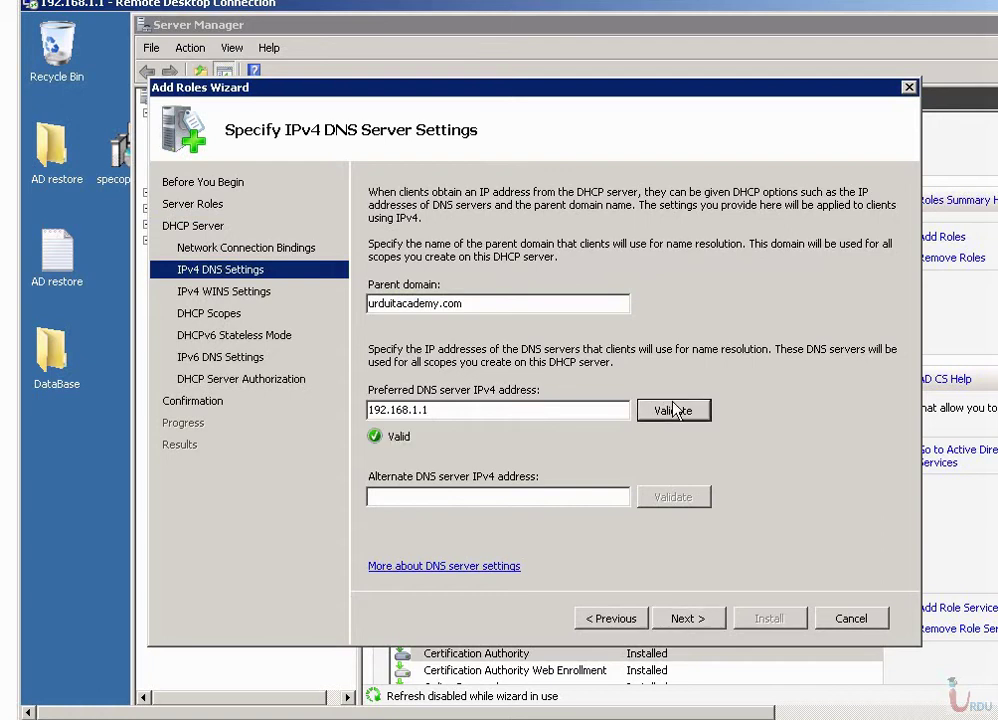
pyautogui.click(688, 620)
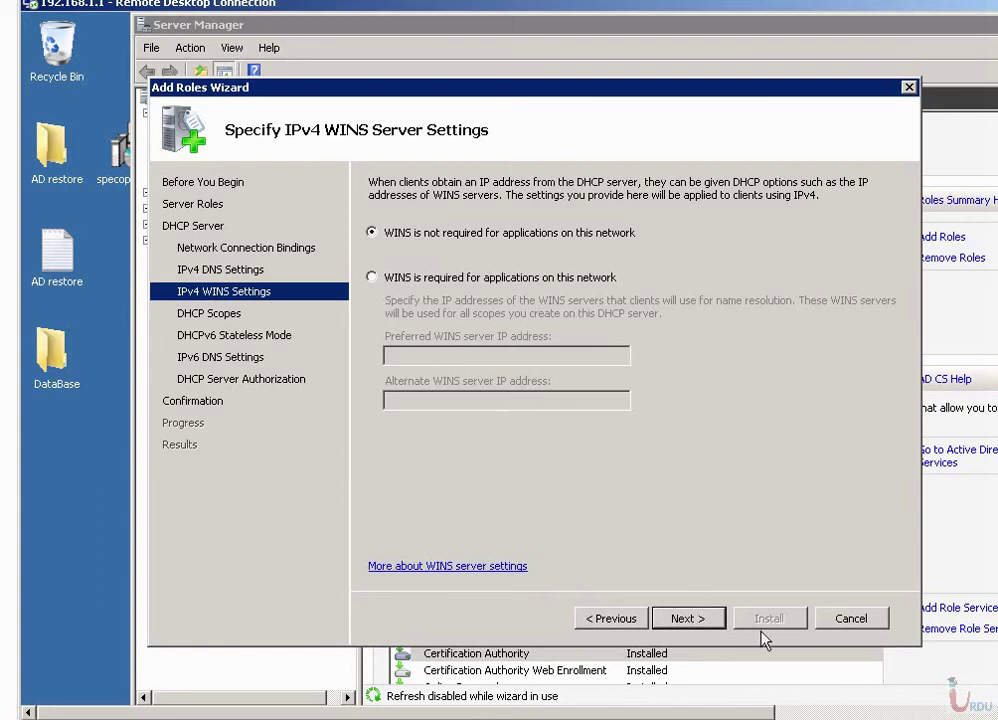
pyautogui.click(715, 619)
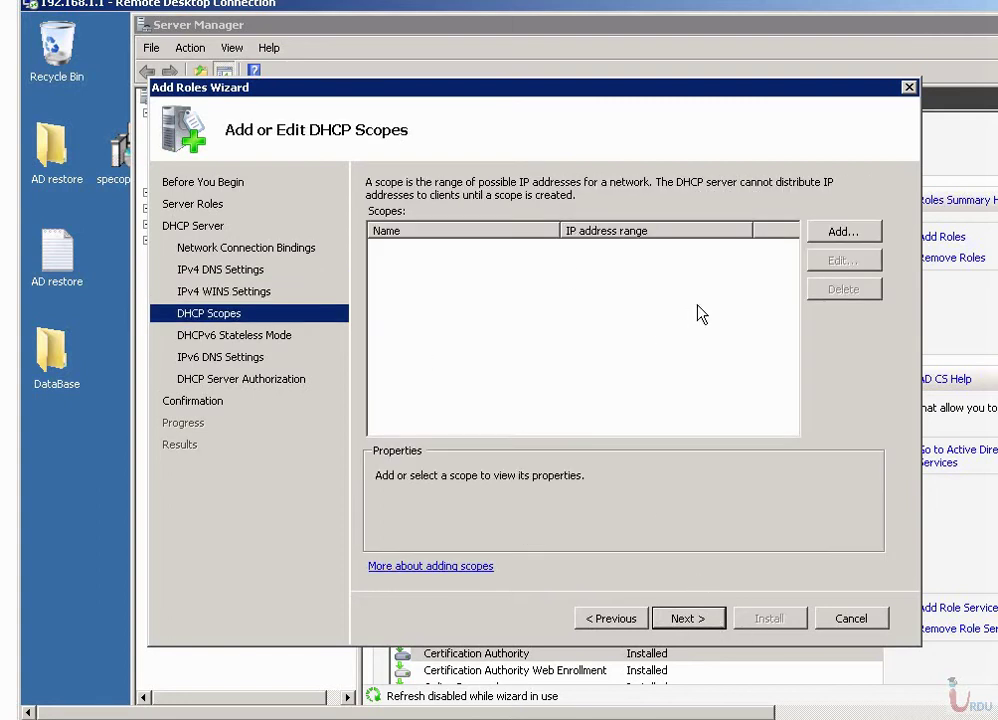
pyautogui.click(838, 230)
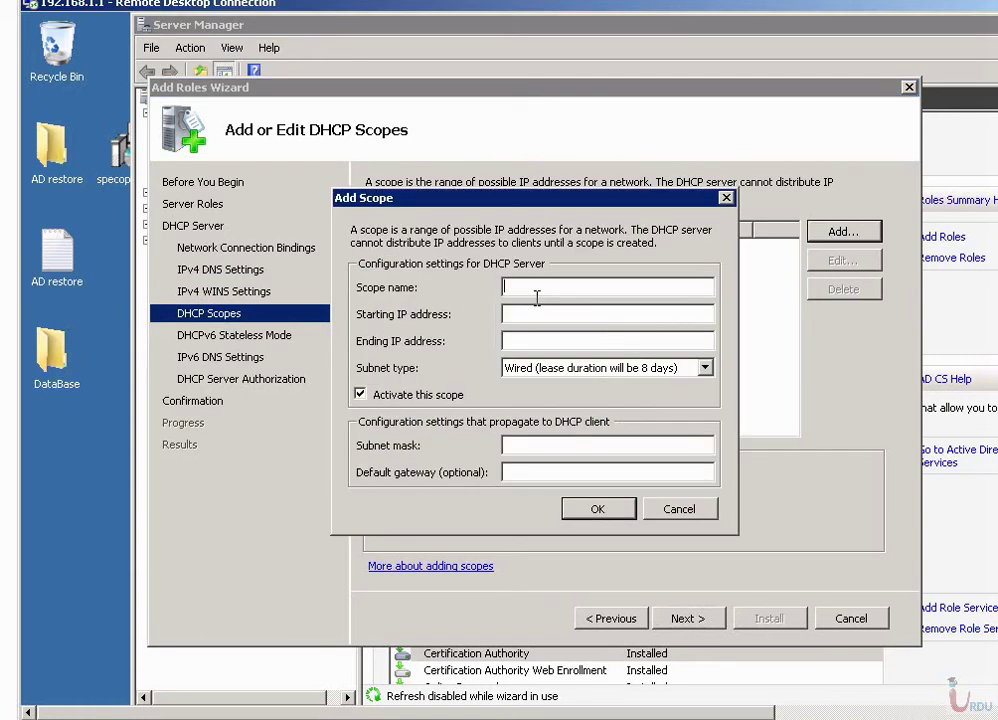
pyautogui.click(552, 368)
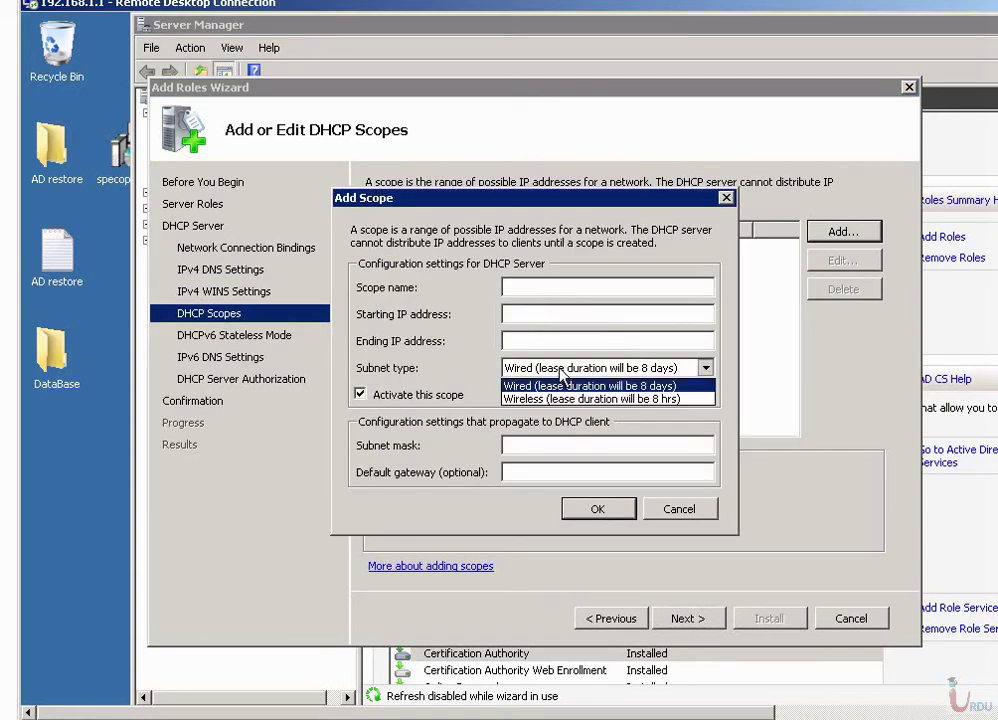
pyautogui.click(553, 387)
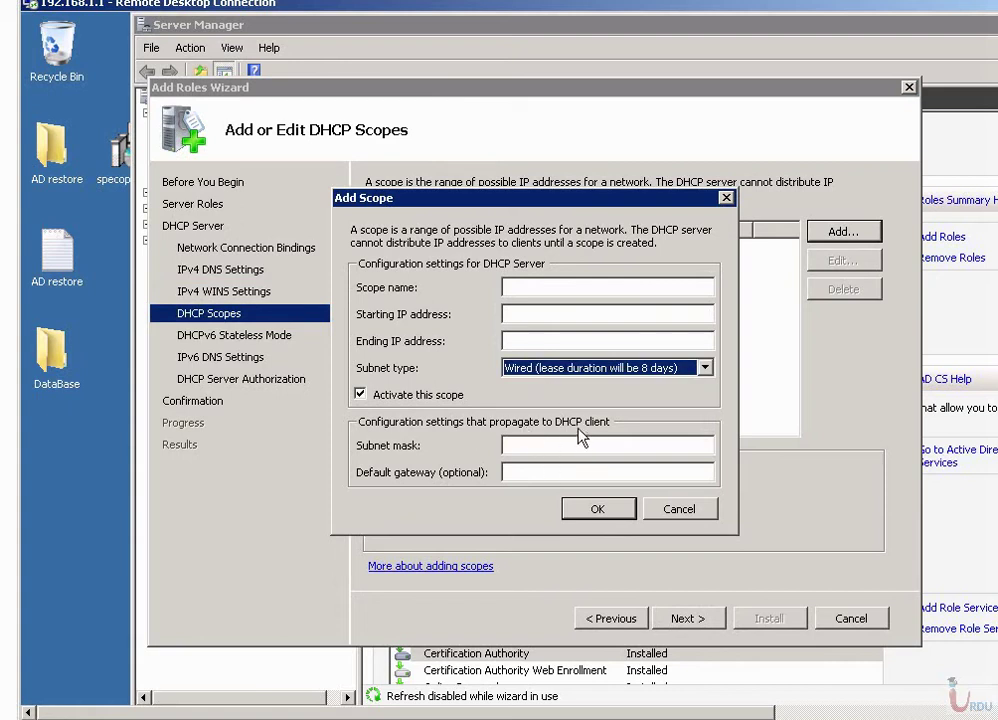
pyautogui.click(668, 510)
# - Continue without defining a DHCP scope and disable DHCPv6 stateless mode for this server
pyautogui.click(687, 619)
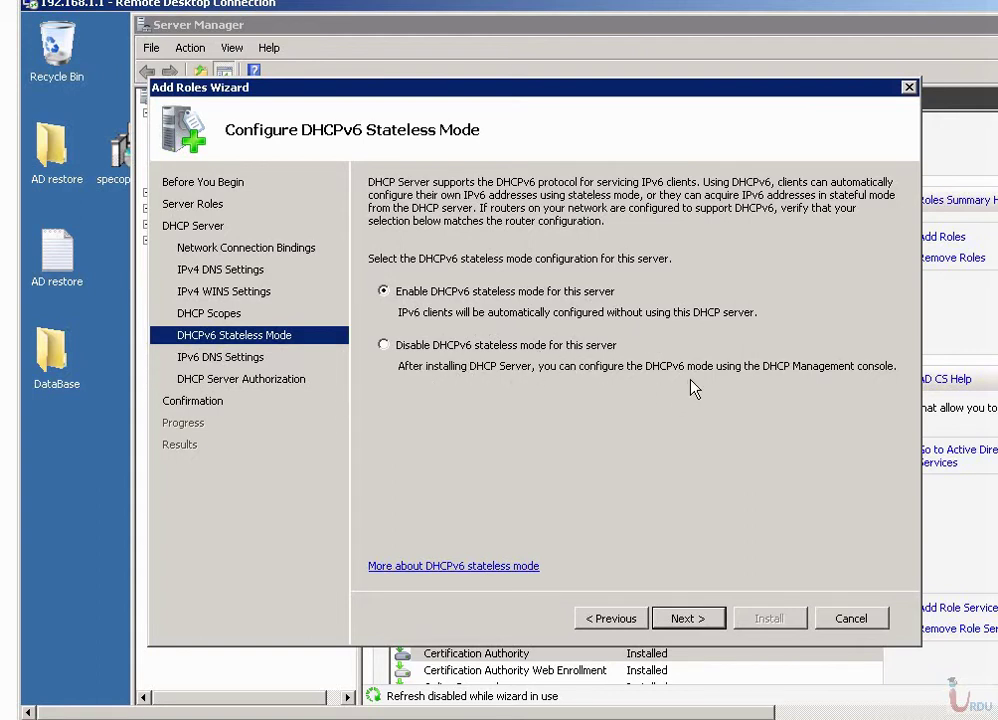
pyautogui.click(452, 347)
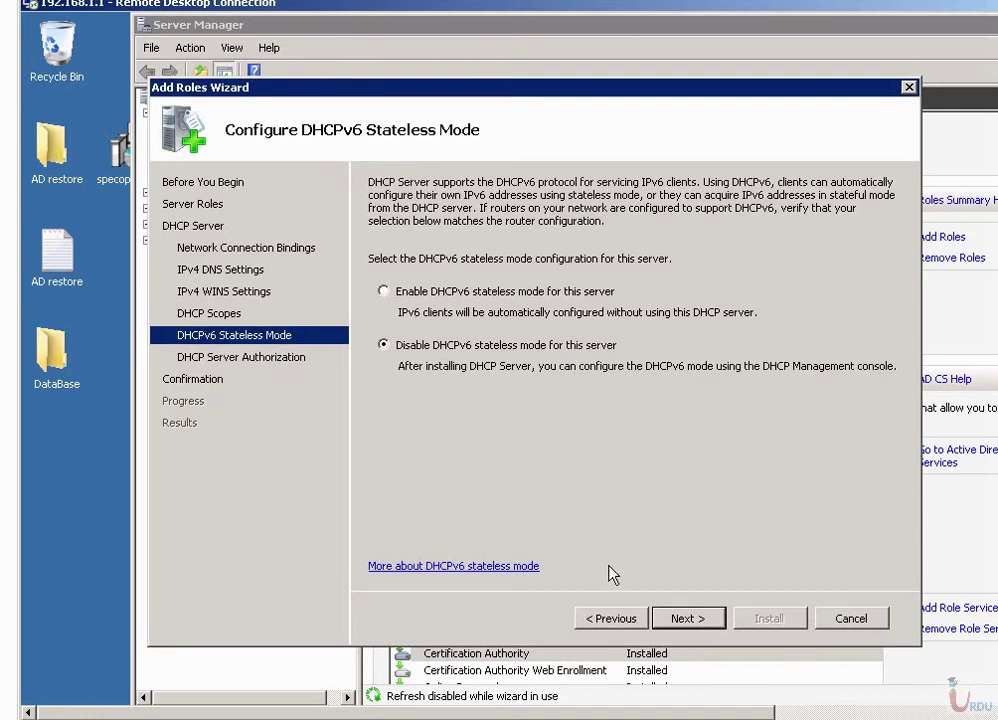
pyautogui.click(686, 620)
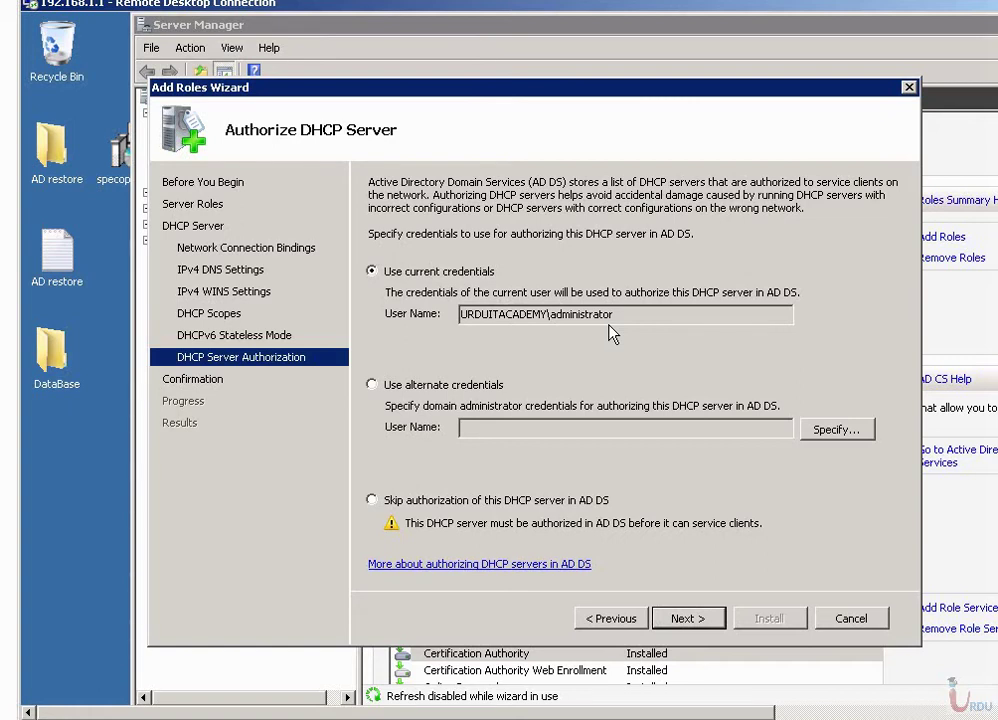
# - Authorize the DHCP server with the current credentials, install the role and close the wizard
pyautogui.click(688, 620)
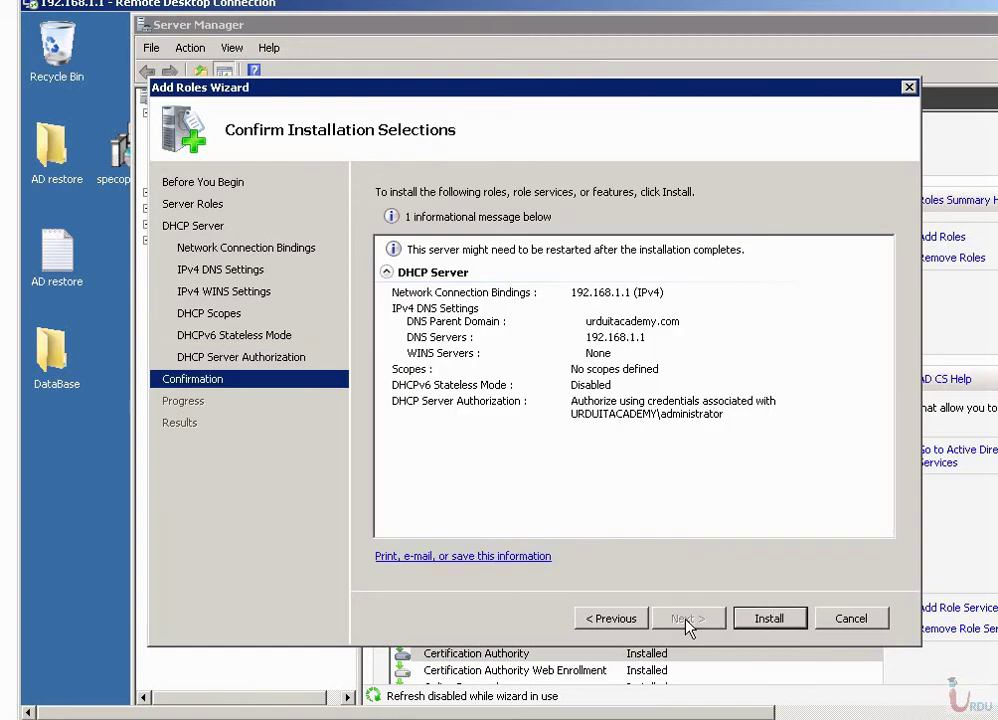
pyautogui.click(766, 625)
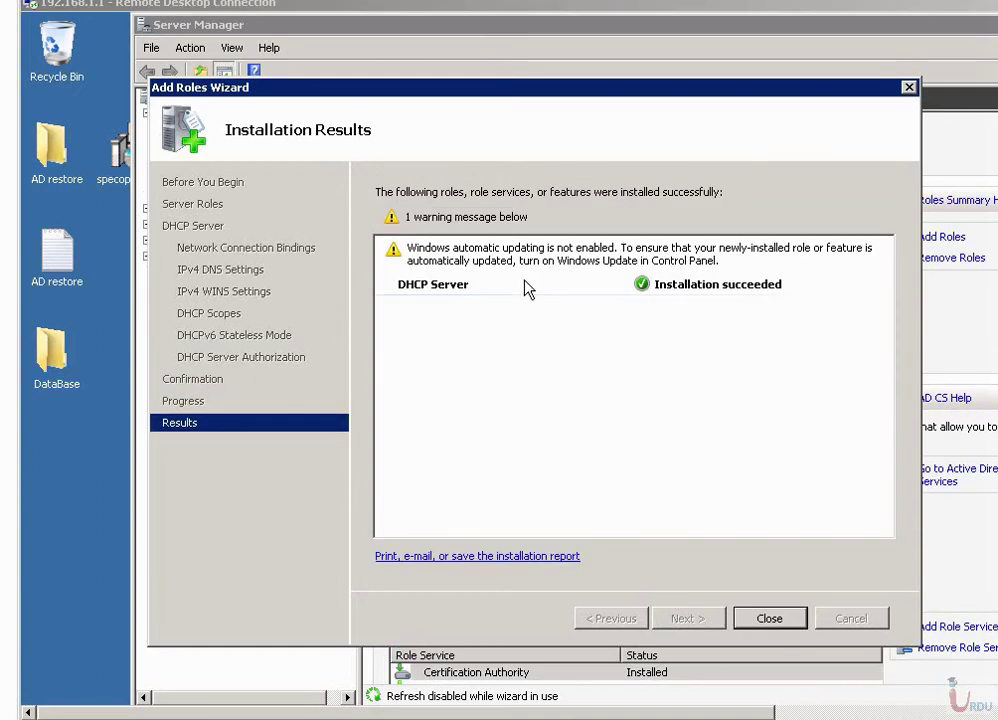
pyautogui.click(768, 620)
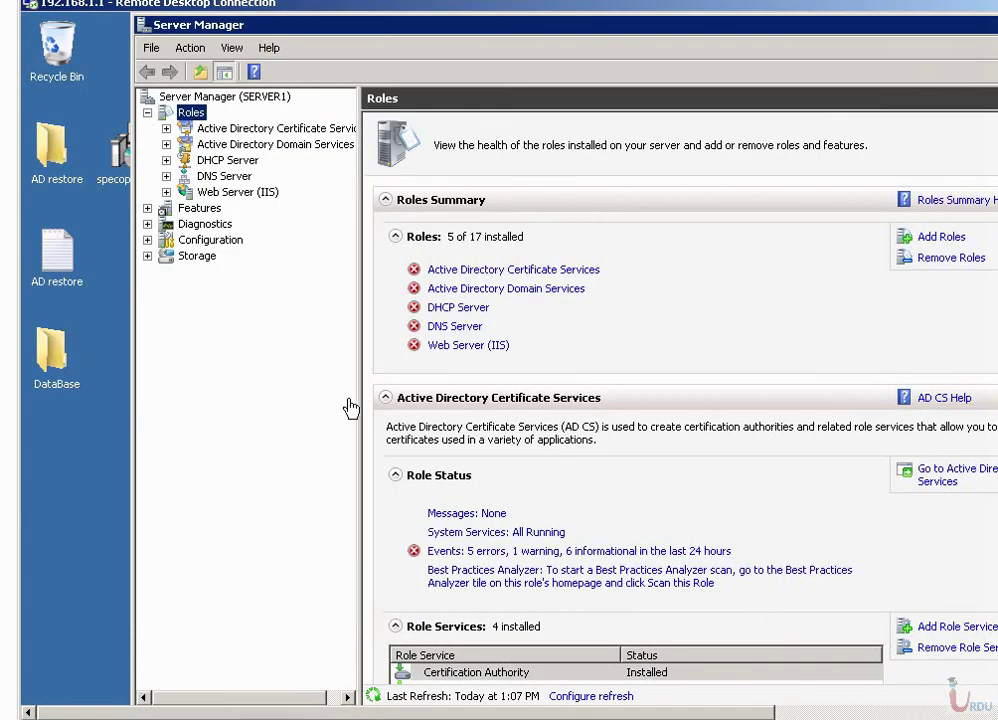
# - Review the server overview and the summary of installed roles in Server Manager
pyautogui.moveTo(174, 27); pyautogui.dragTo(88, 27)
pyautogui.click(112, 97)
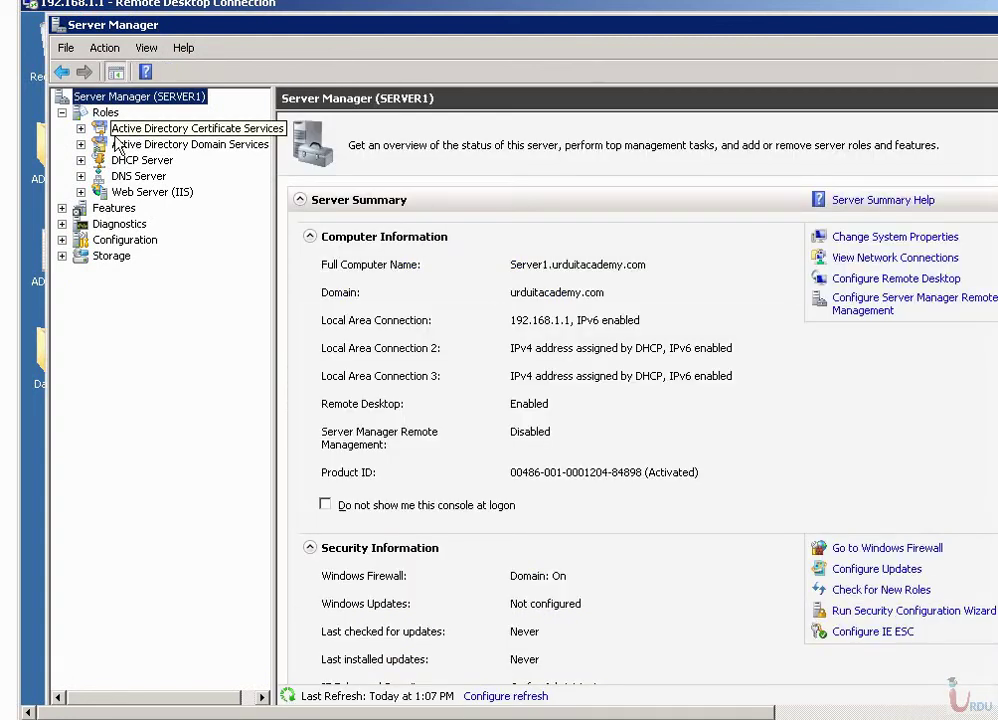
pyautogui.click(110, 114)
pyautogui.moveTo(662, 30); pyautogui.dragTo(453, 30)
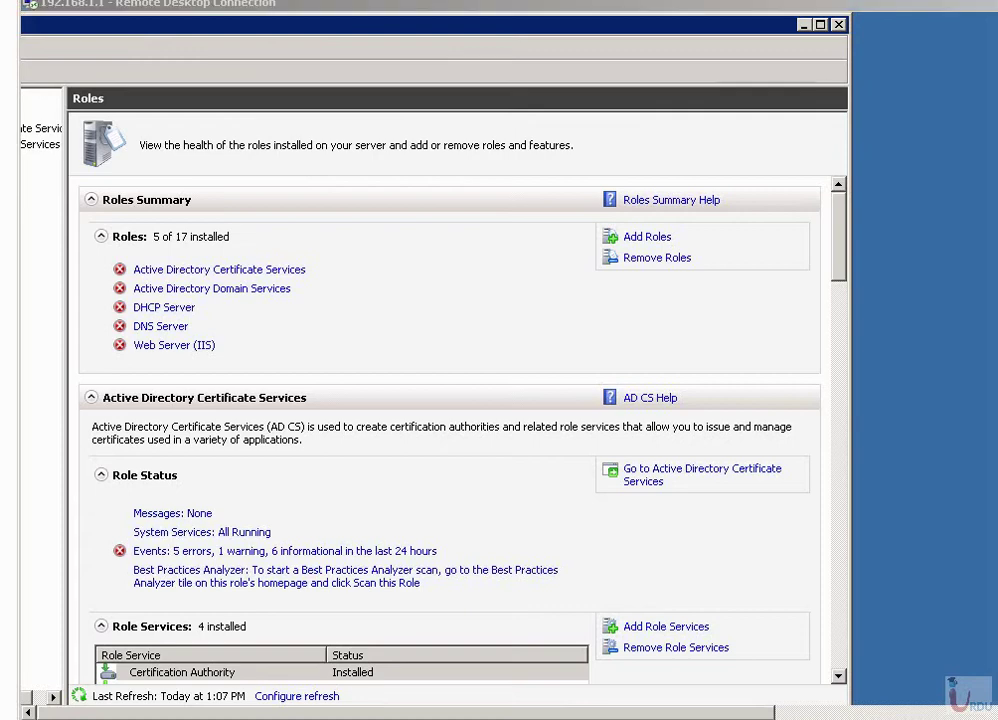
# - Open the DHCP administrative console from the desktop, maximize it and widen its console tree
pyautogui.press('super+d')
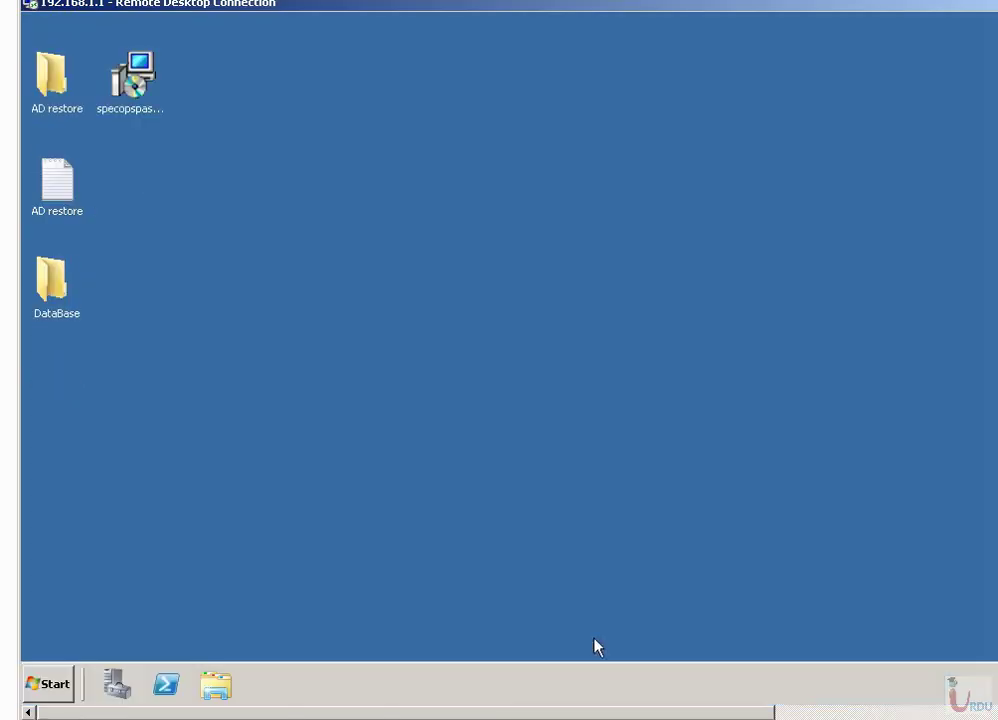
pyautogui.click(55, 686)
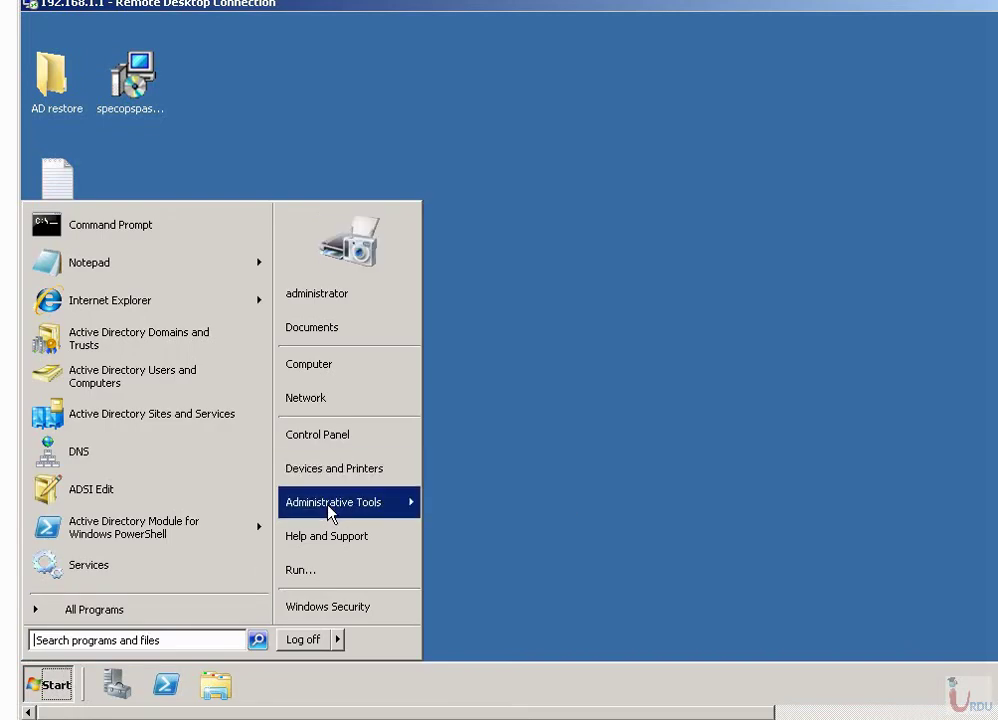
pyautogui.moveTo(330, 512)
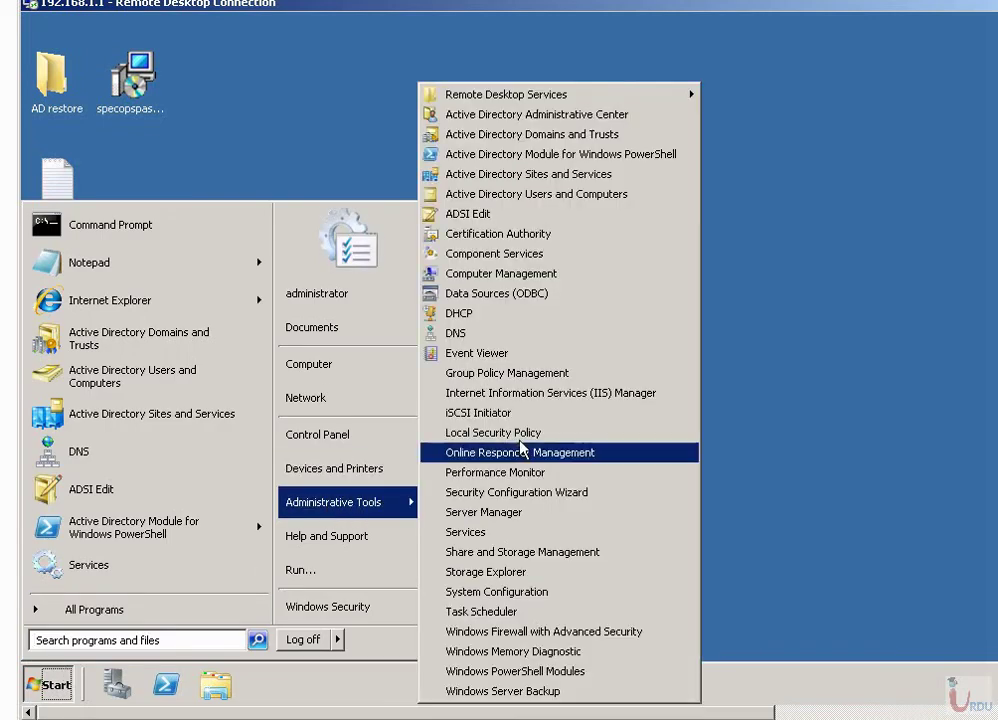
pyautogui.click(474, 314)
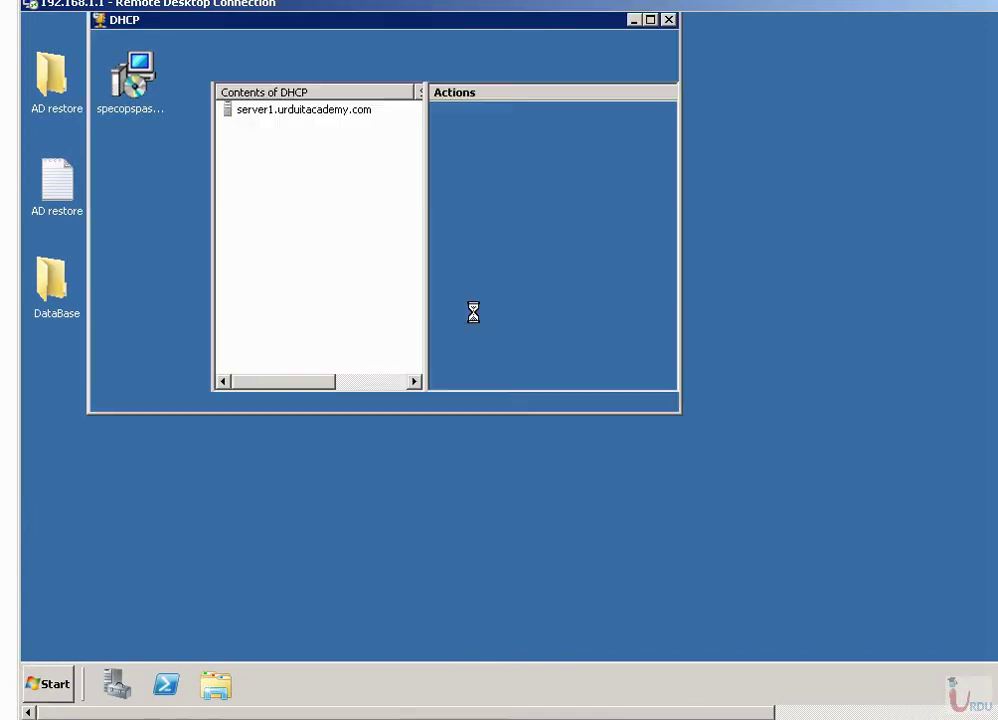
pyautogui.doubleClick(340, 27)
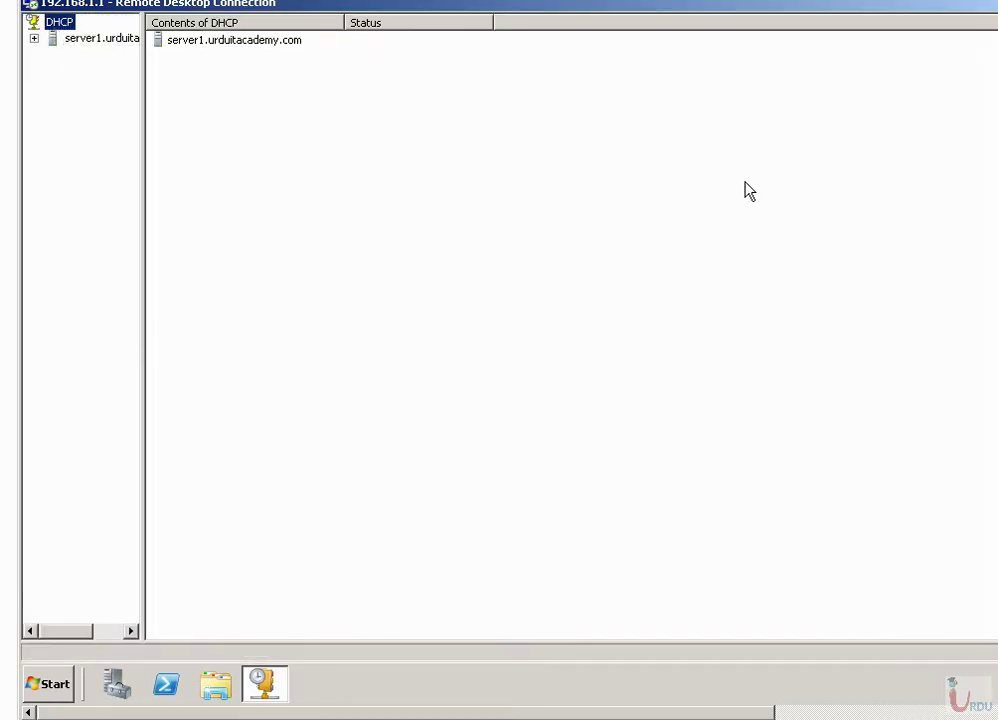
pyautogui.moveTo(142, 294); pyautogui.dragTo(218, 290)
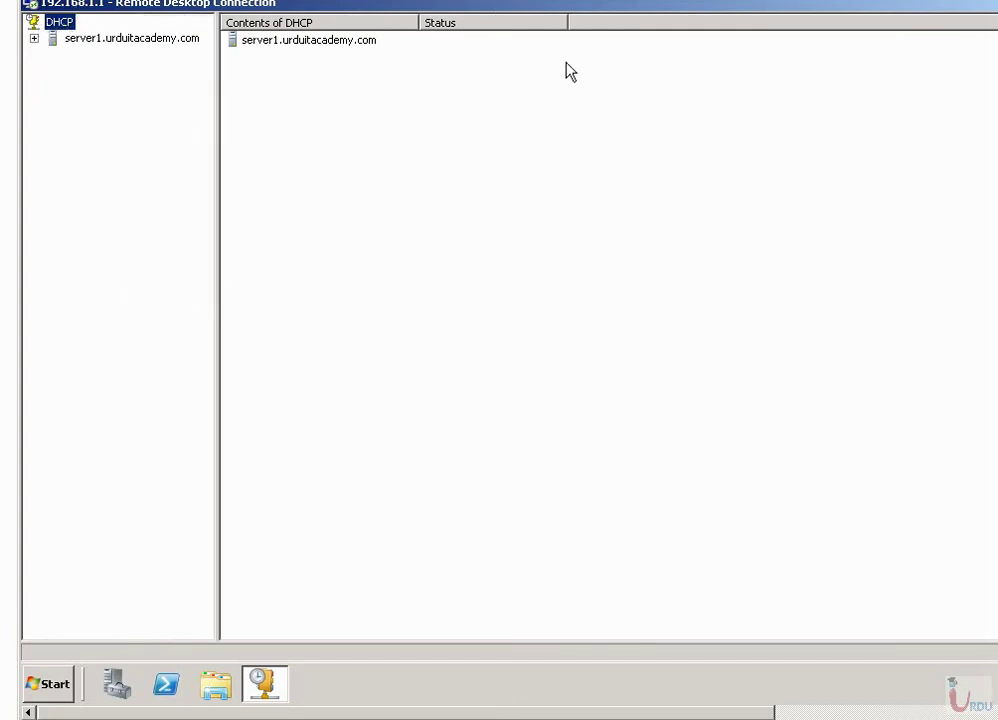
pyautogui.scroll(2, 509, 360)
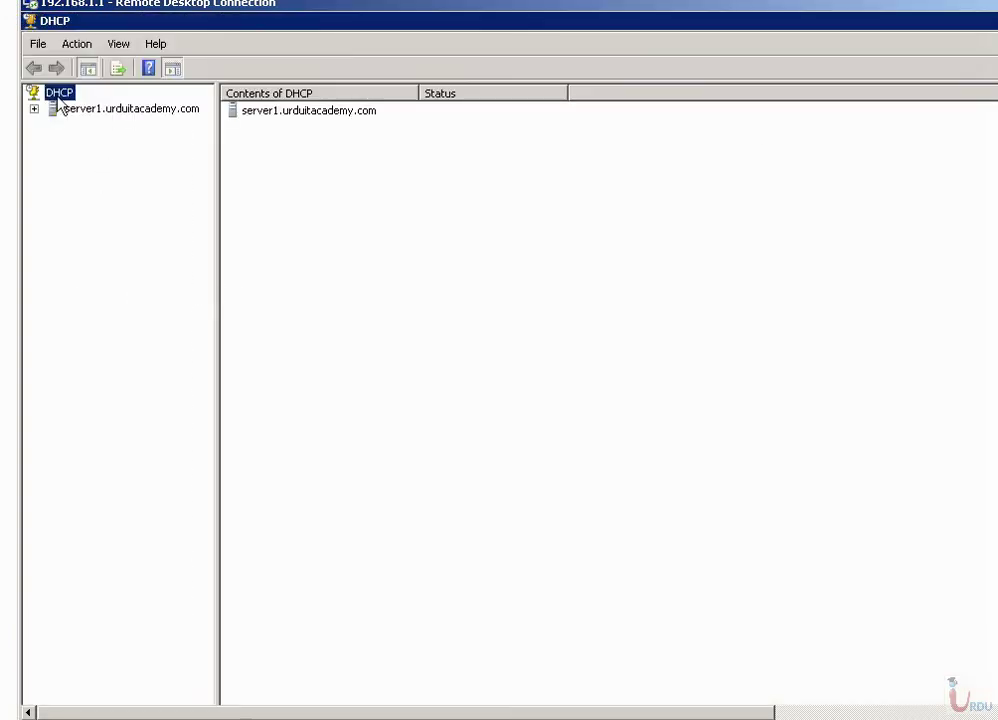
pyautogui.rightClick(58, 97)
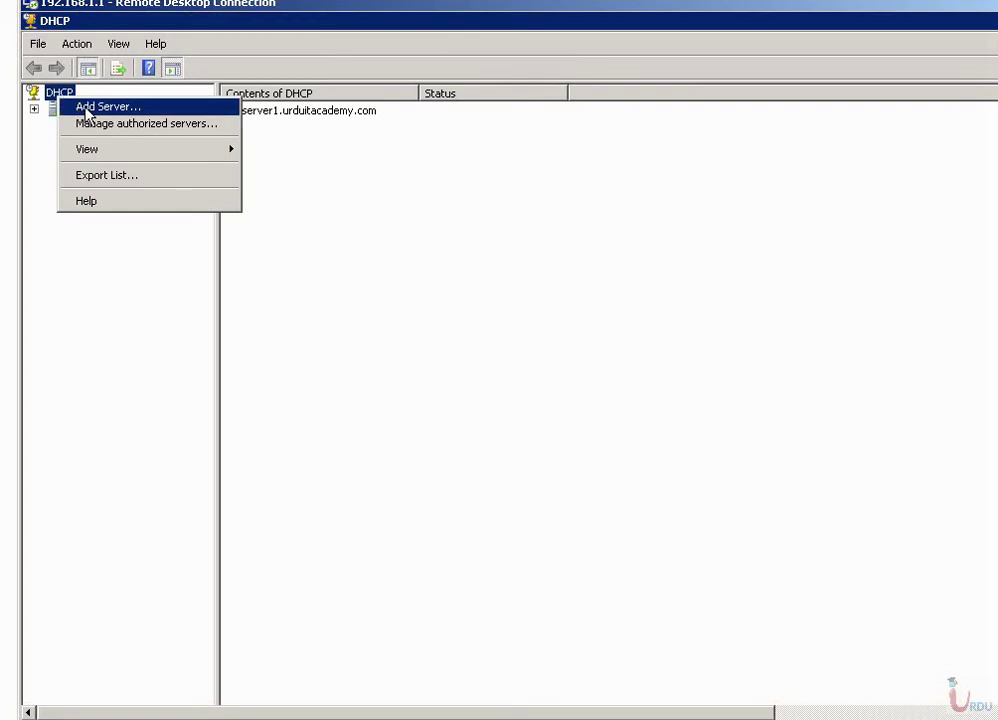
pyautogui.click(86, 110)
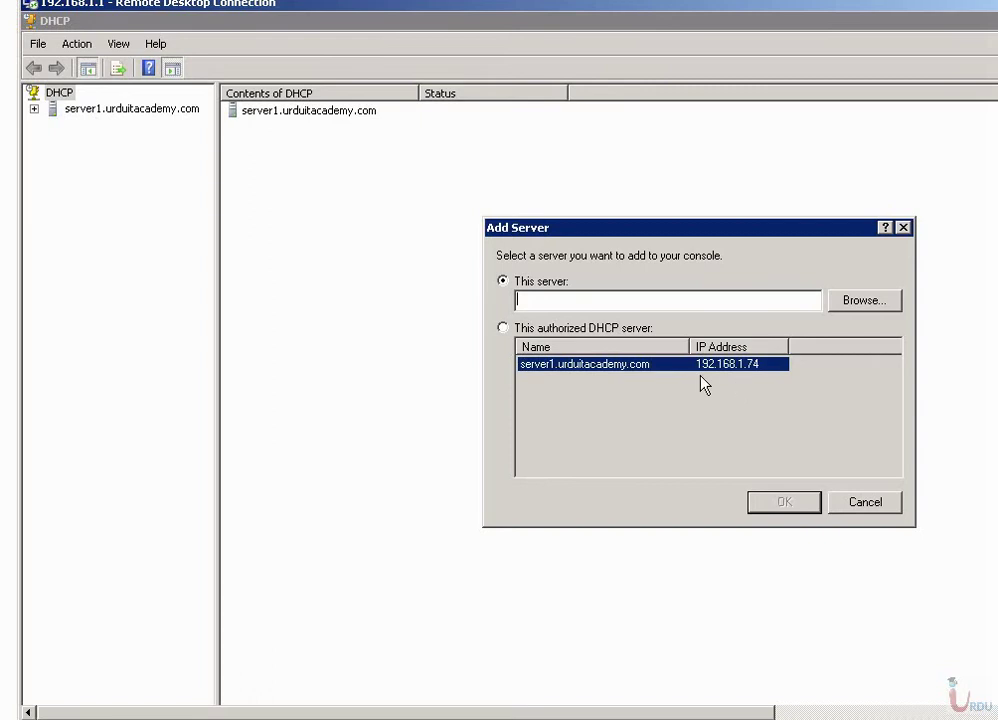
pyautogui.click(866, 504)
# - Expand server1.urduitacademy.com and its IPv4 node in the DHCP console tree
pyautogui.doubleClick(70, 110)
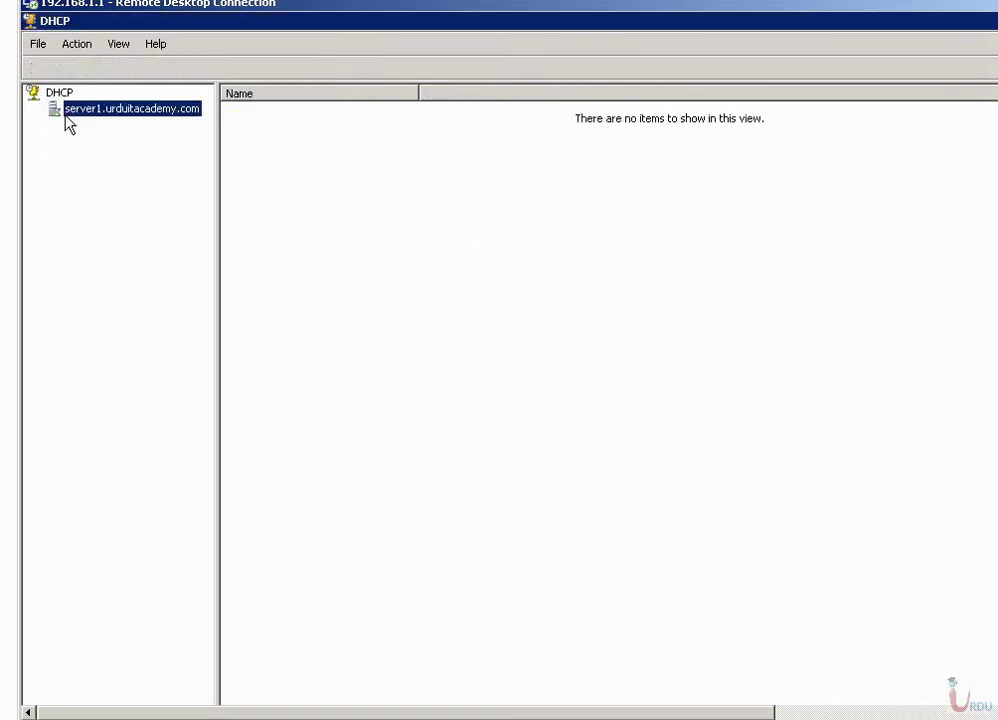
pyautogui.doubleClick(80, 127)
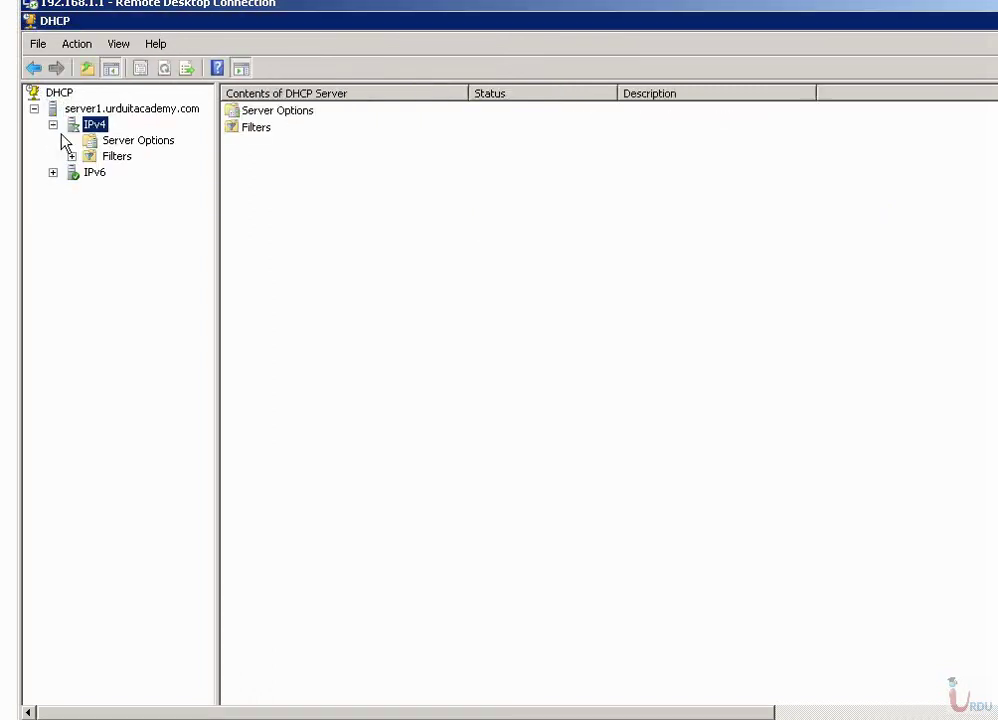
# - Expand the IPv6 node and look through the Server Options nodes of IPv6 and IPv4
pyautogui.doubleClick(91, 176)
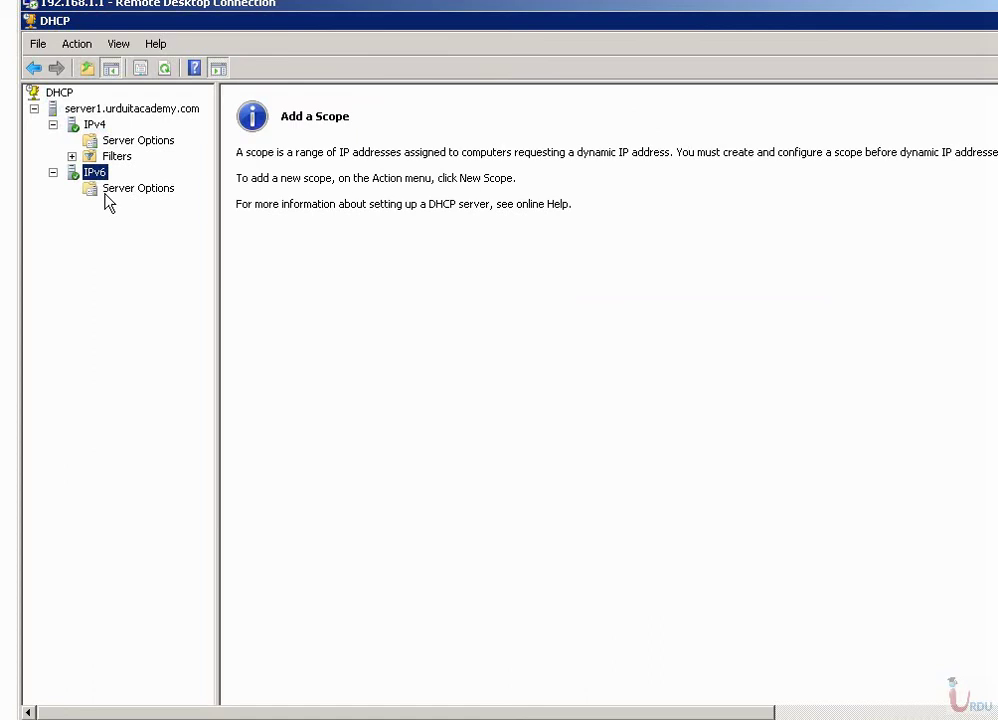
pyautogui.click(103, 194)
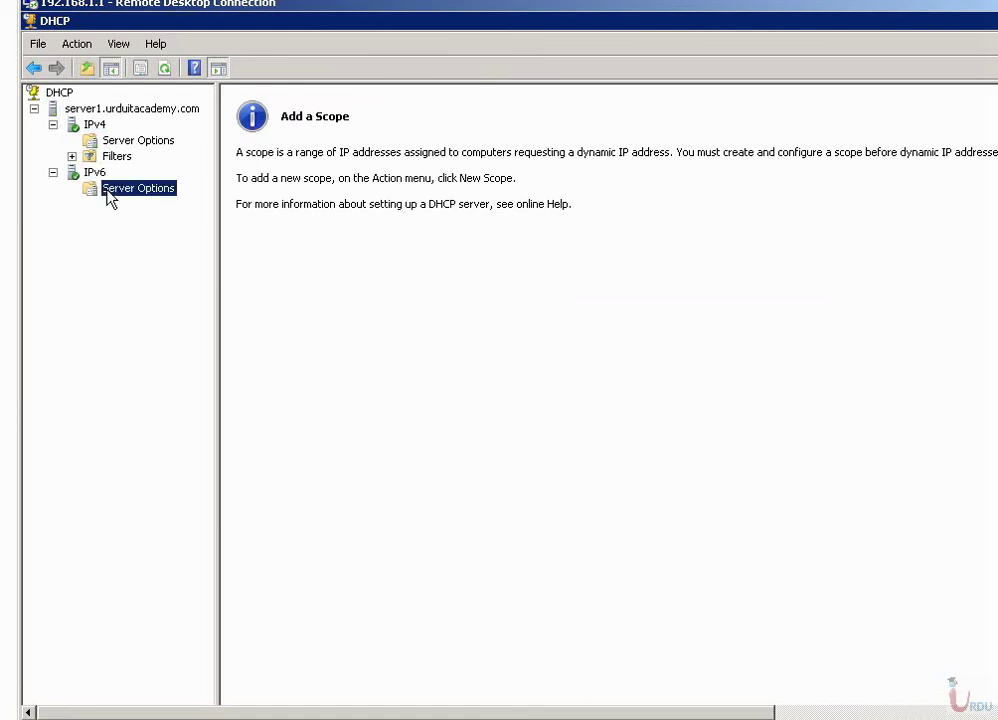
pyautogui.click(108, 140)
# - Display the statistics of the IPv4 node, review them down to the last entry and close them
pyautogui.click(94, 124)
pyautogui.rightClick(98, 123)
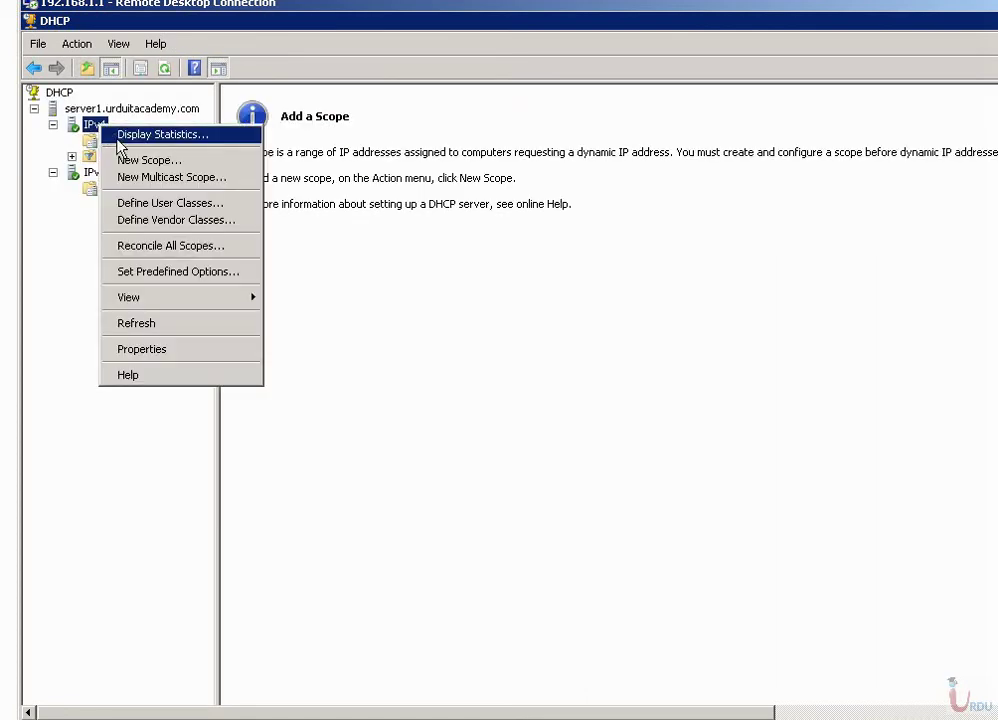
pyautogui.click(116, 136)
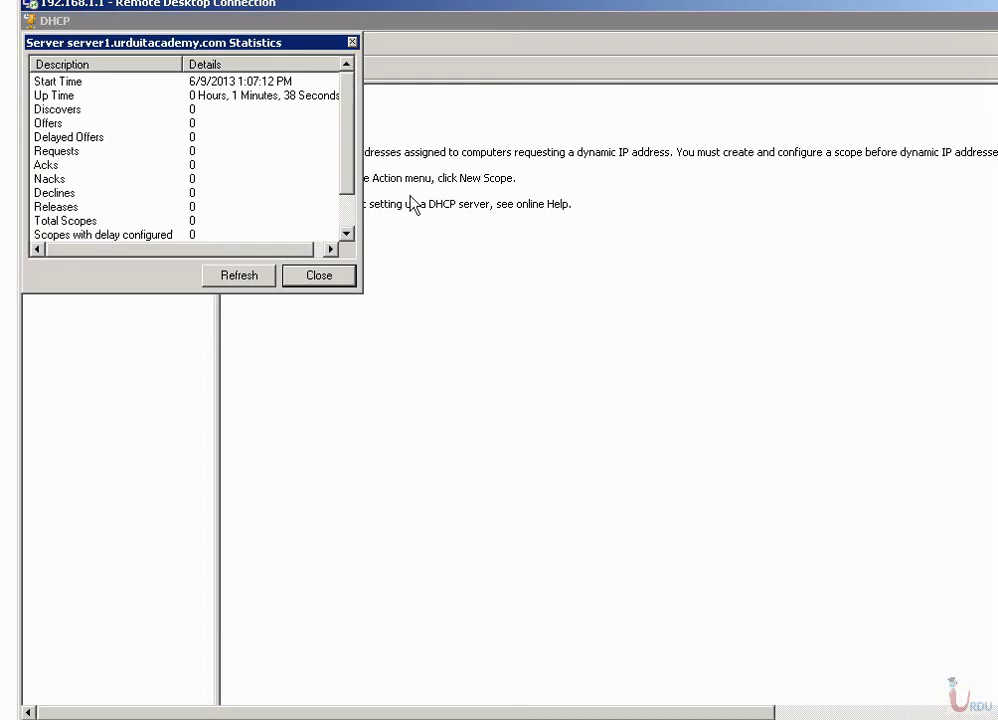
pyautogui.click(345, 206)
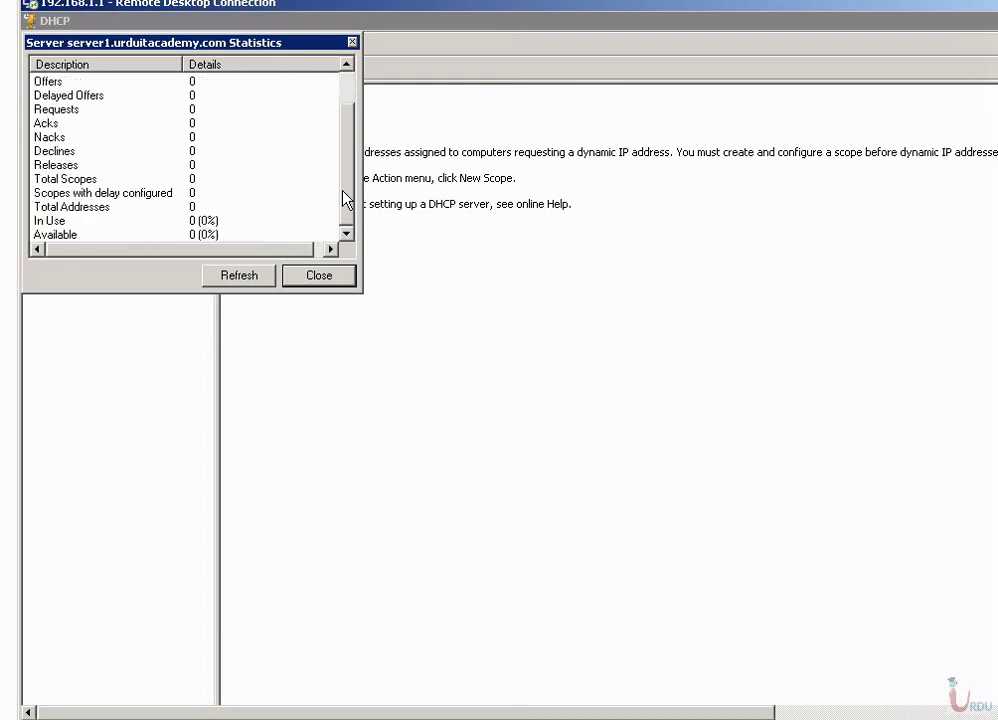
pyautogui.click(323, 276)
# - Open the configuration of the IPv4 server options and inspect 003 Router and 004 Time Server, leaving both disabled
pyautogui.click(110, 141)
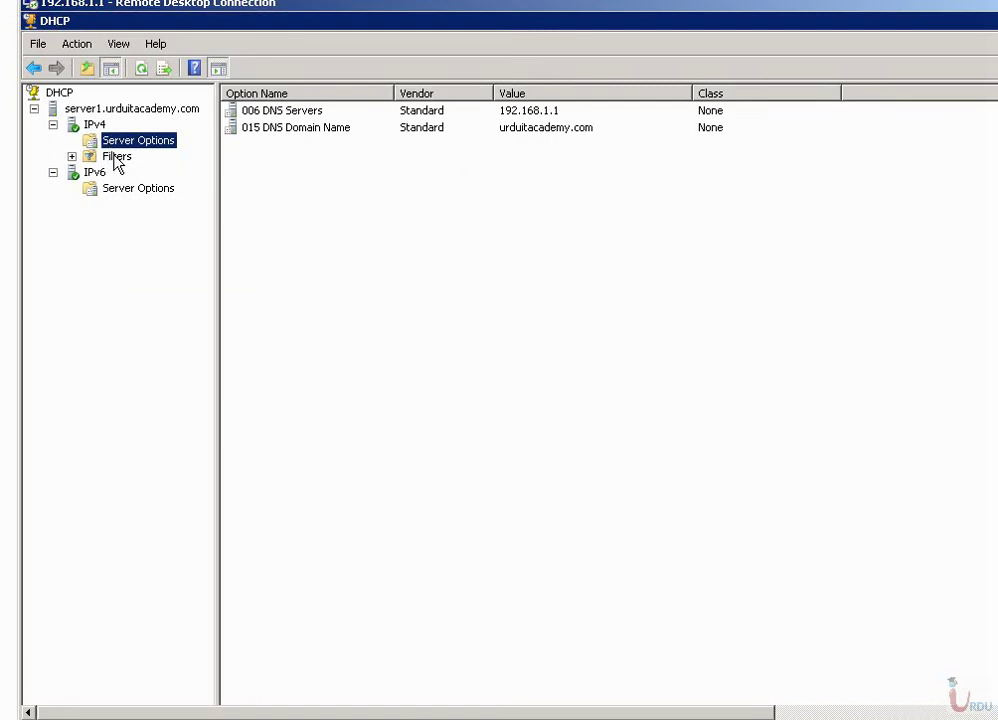
pyautogui.rightClick(277, 177)
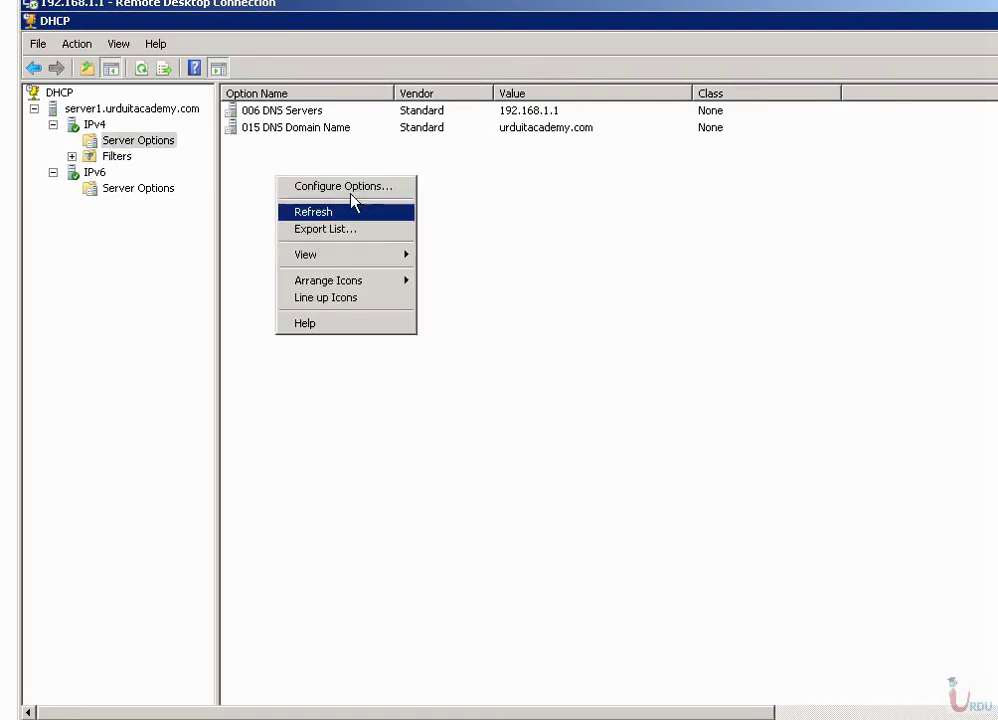
pyautogui.click(349, 193)
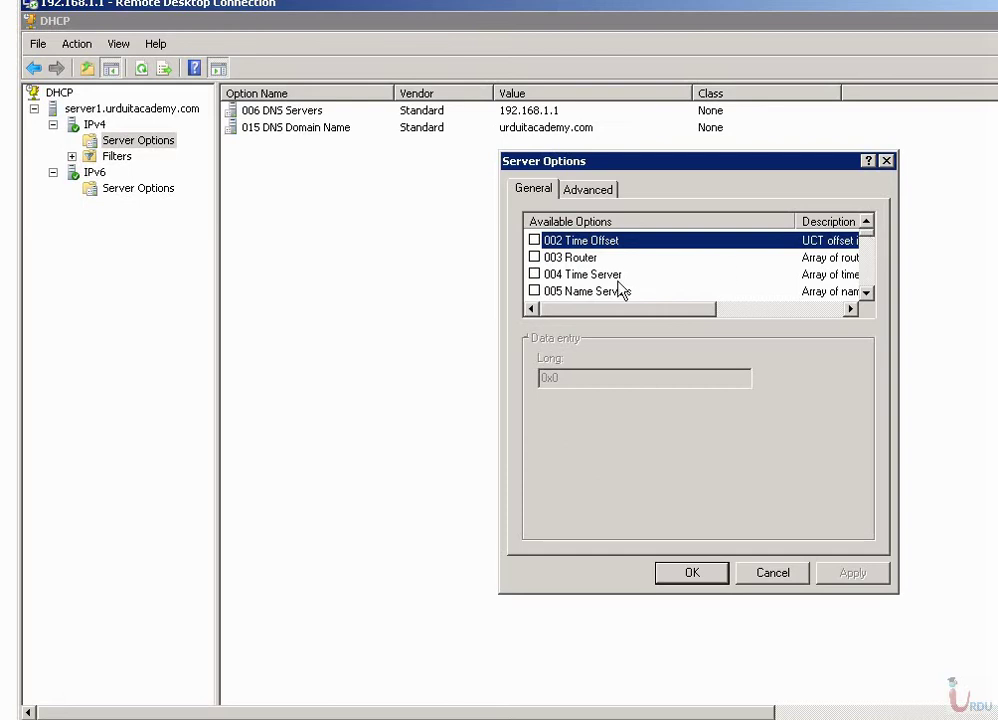
pyautogui.click(534, 257)
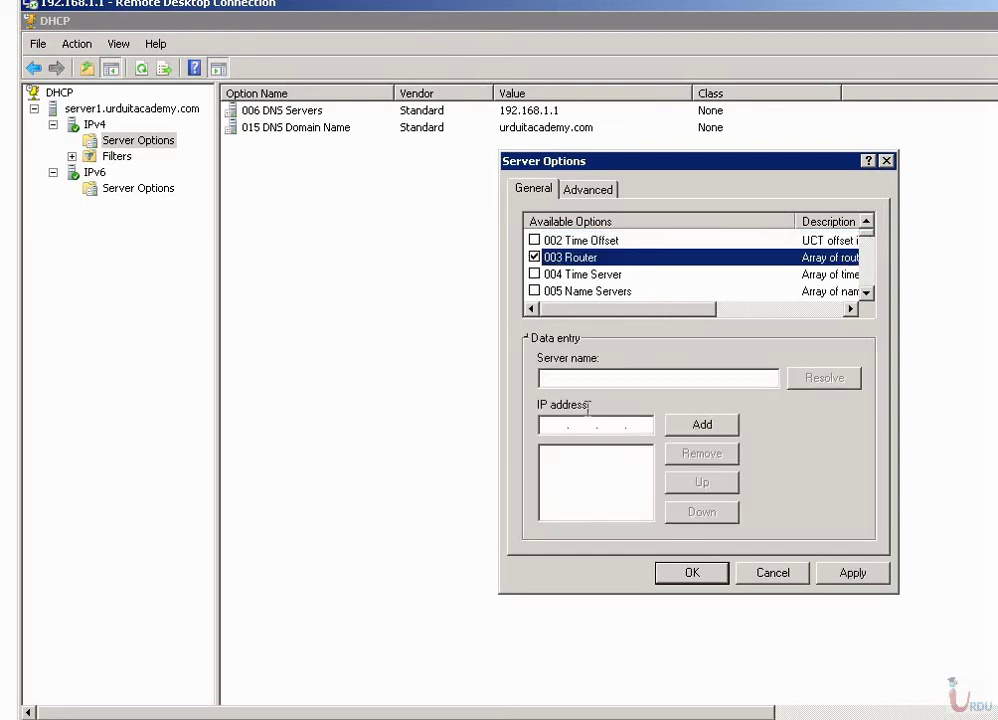
pyautogui.click(534, 257)
pyautogui.click(556, 273)
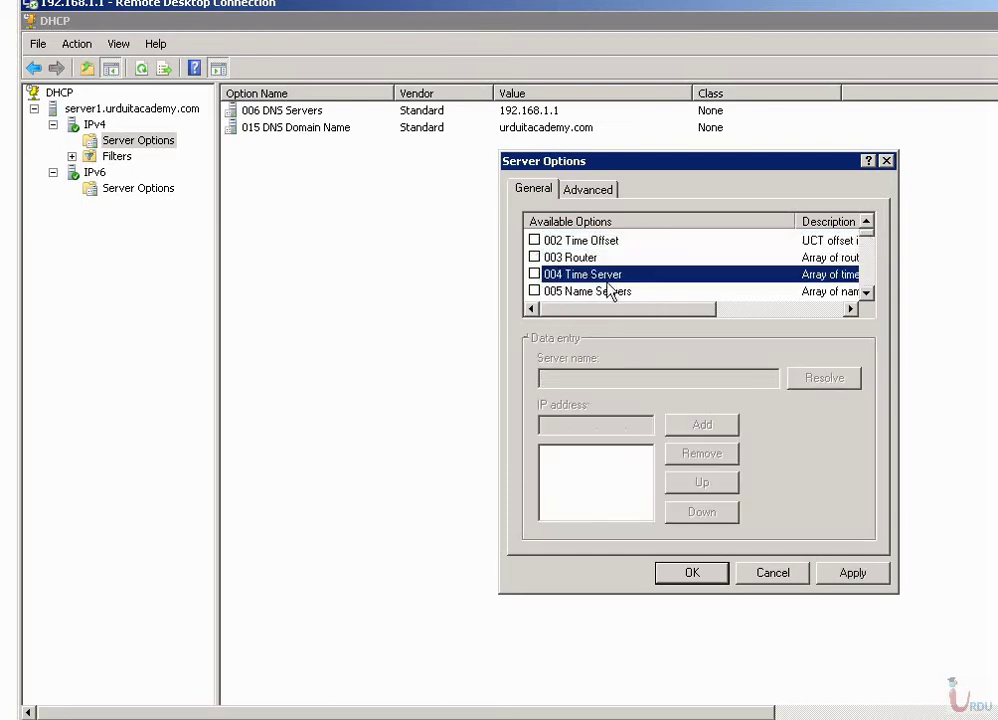
# - Browse the remaining available IPv4 server options and close the dialog without changes
pyautogui.click(866, 292)
pyautogui.click(866, 292)
pyautogui.click(866, 292)
pyautogui.click(866, 292)
pyautogui.click(867, 292)
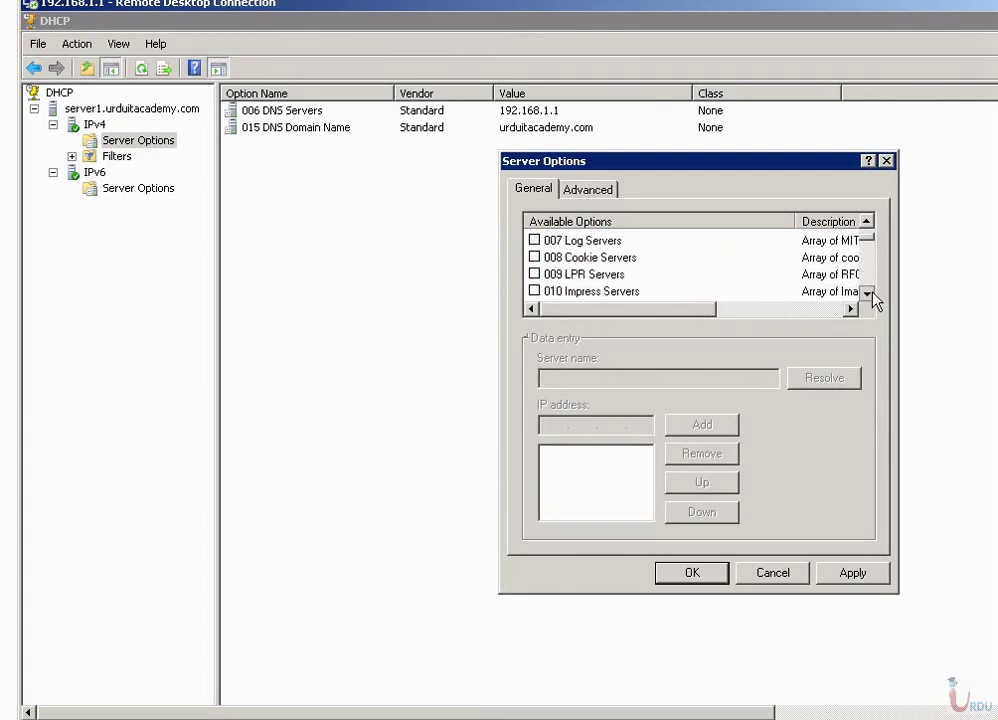
pyautogui.scroll(-2, 867, 292)
pyautogui.click(867, 292)
pyautogui.click(867, 292)
pyautogui.scroll(-11, 867, 292)
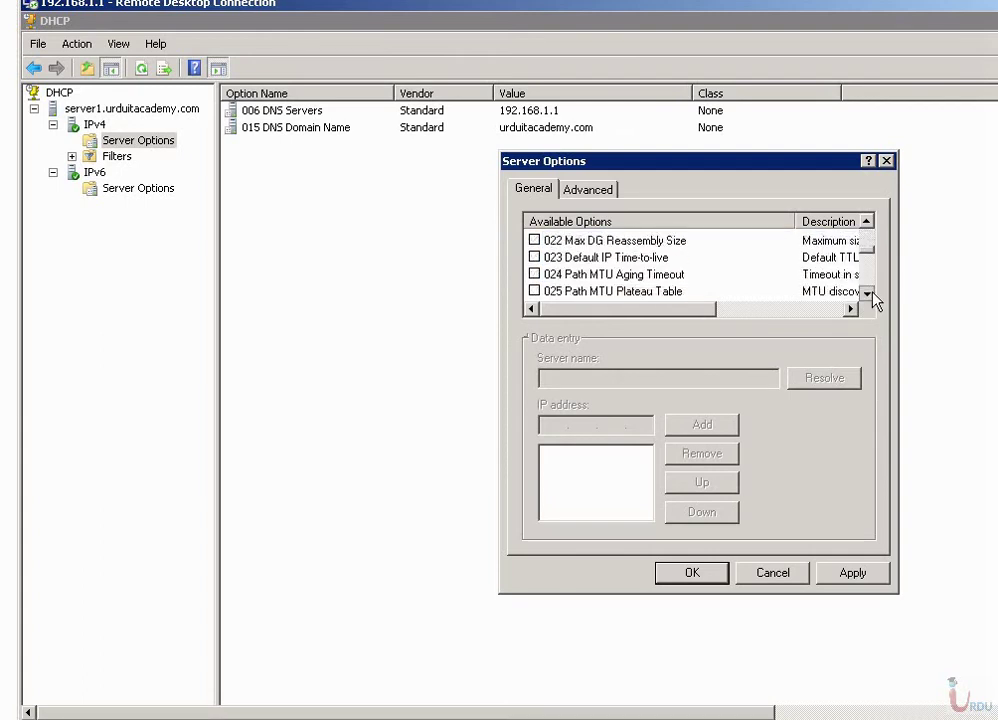
pyautogui.scroll(-3, 867, 292)
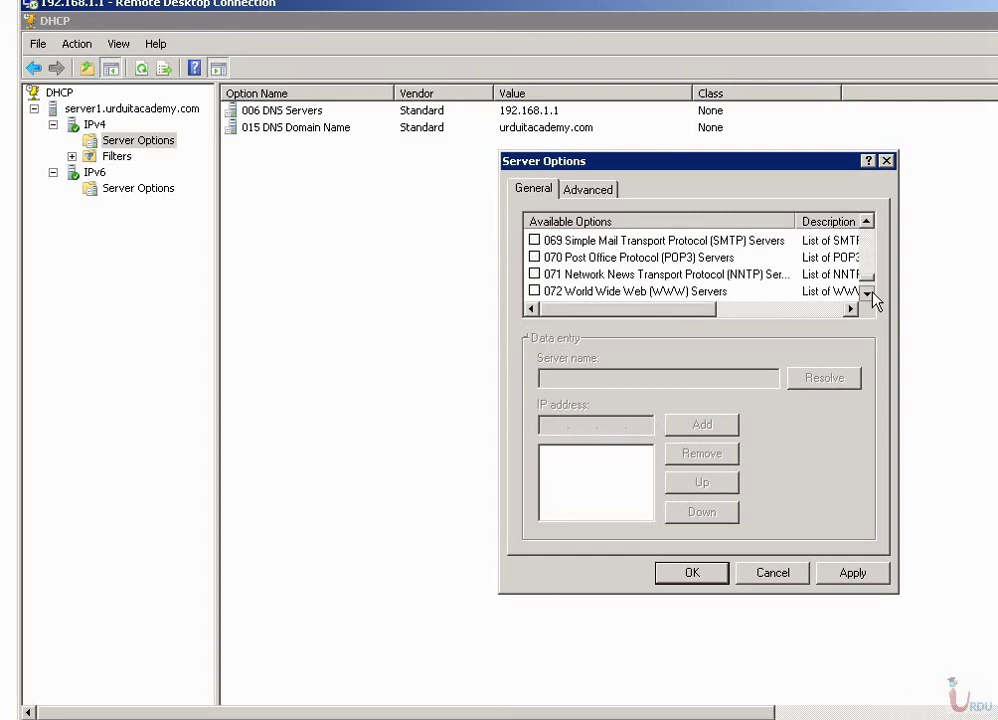
pyautogui.click(867, 292)
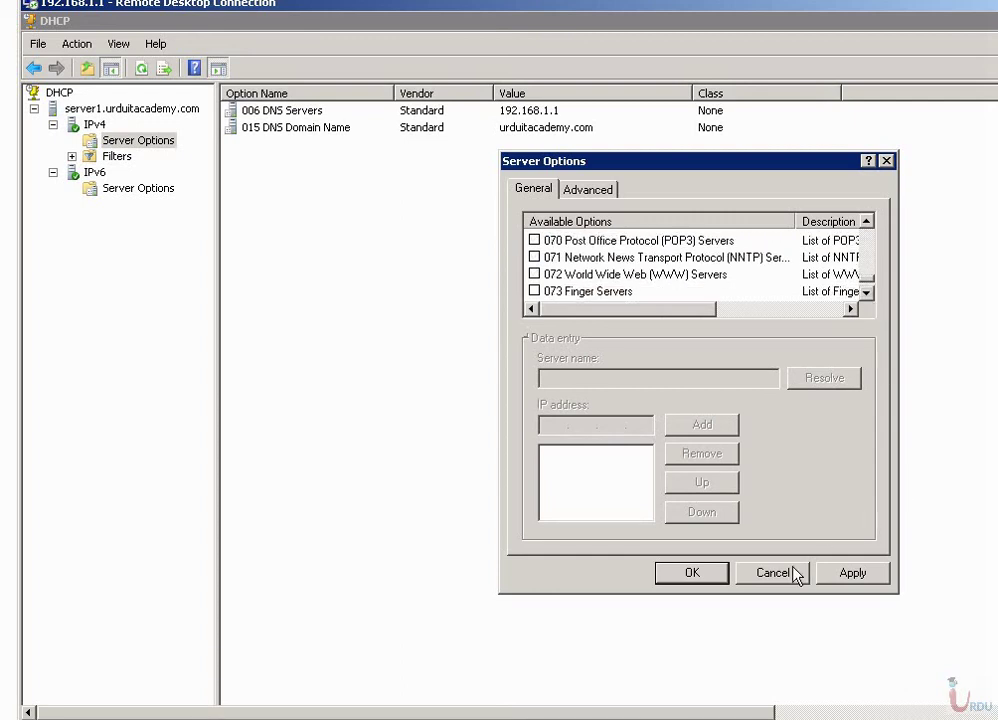
pyautogui.click(885, 161)
# - Start a new IPv4 scope named testscope with the description "lecture 3"
pyautogui.click(95, 126)
pyautogui.rightClick(96, 128)
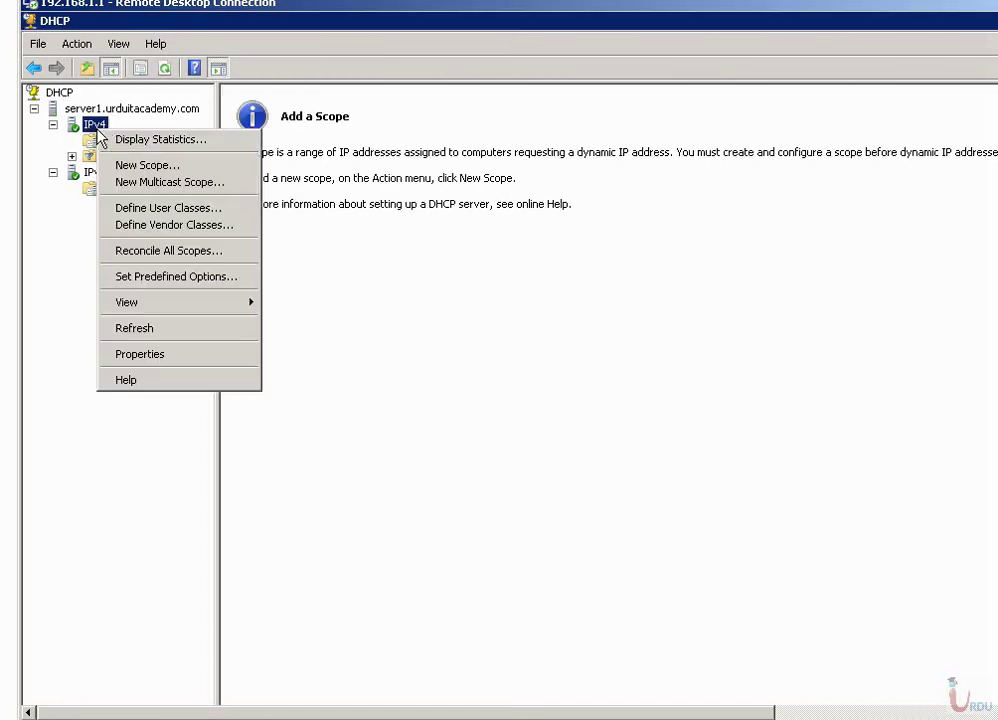
pyautogui.click(134, 167)
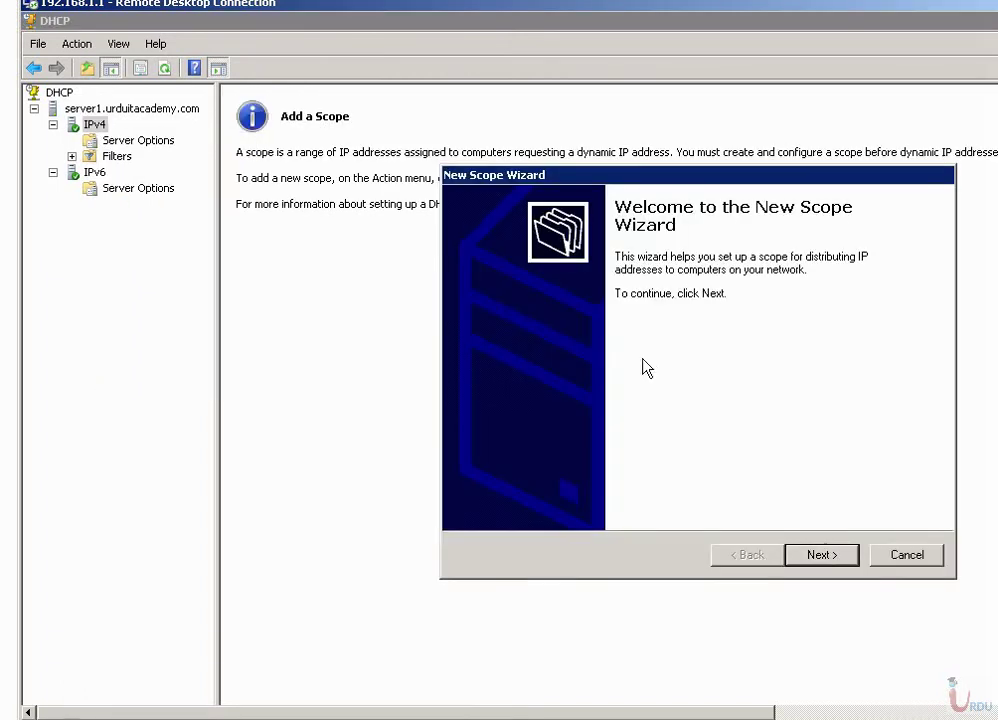
pyautogui.click(820, 556)
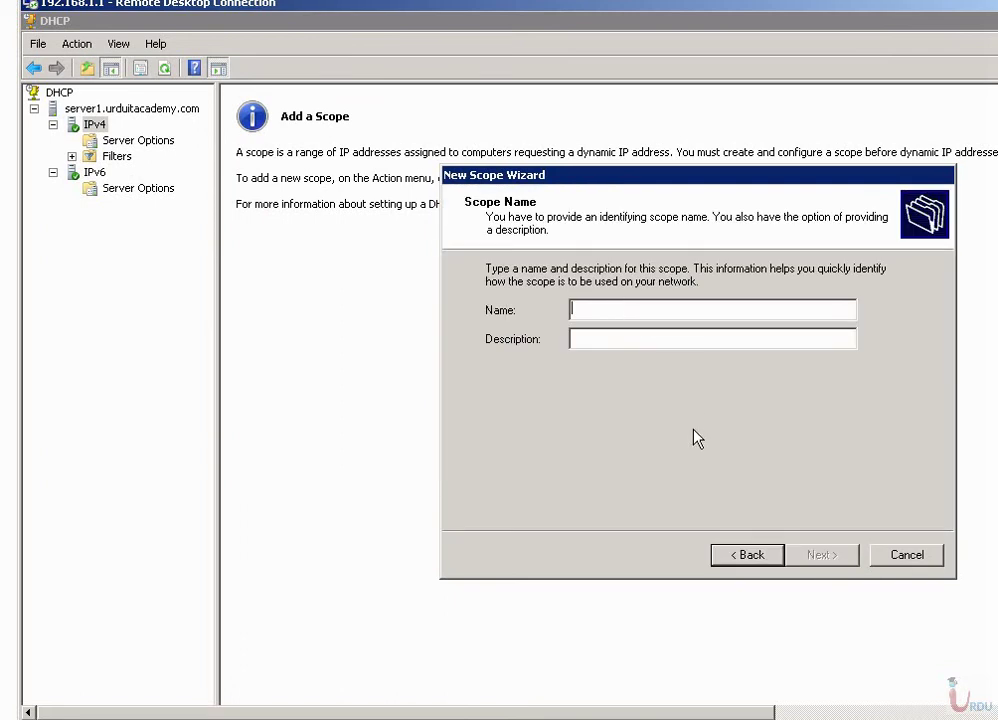
pyautogui.write('testsc')
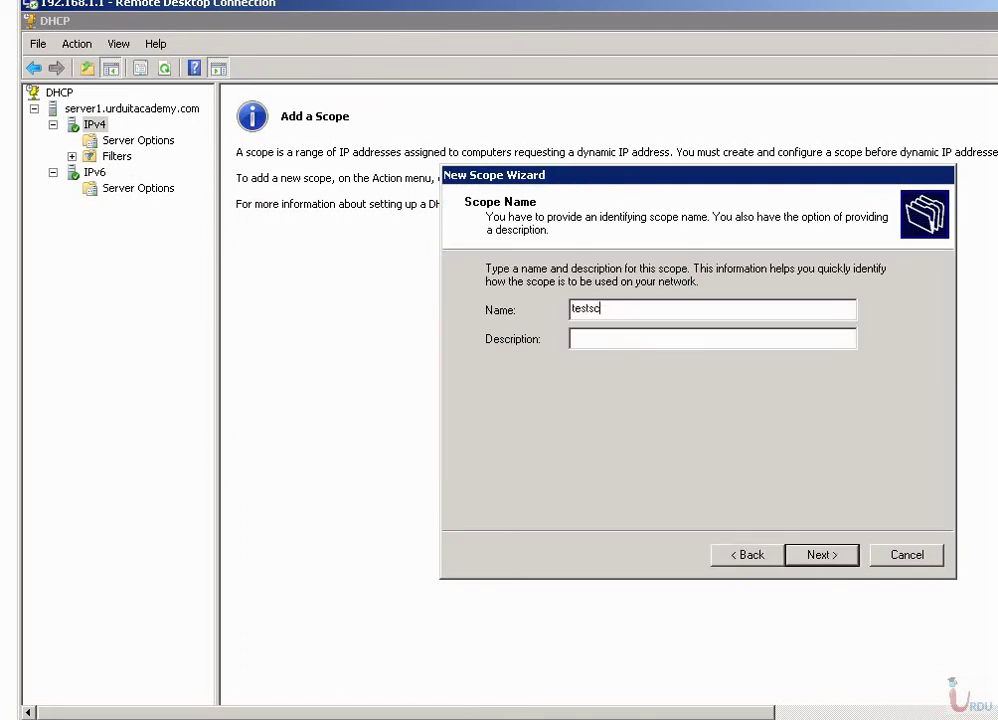
pyautogui.write('ope')
pyautogui.click(571, 339)
pyautogui.write('lecture 3')
pyautogui.click(821, 557)
# - Set the scope's address range from 192.168.1.2 to 192.168.1.100, with no exclusions and the default lease duration
pyautogui.write('192 . 168 . 1 ')
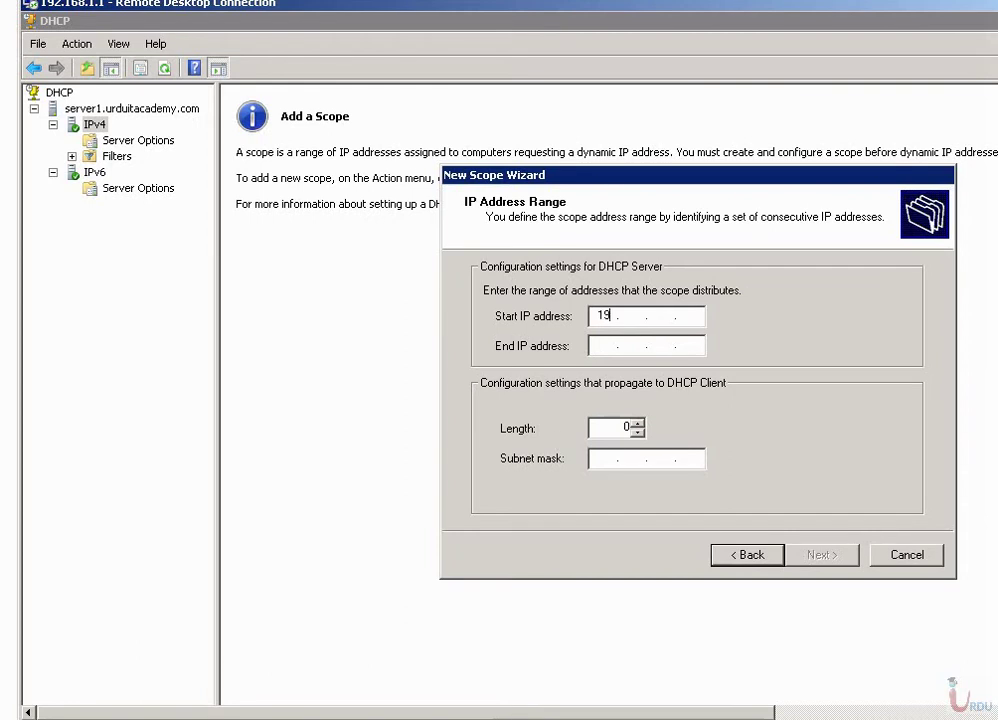
pyautogui.write('. 1')
pyautogui.press('BackSpace')
pyautogui.write('2')
pyautogui.click(596, 345)
pyautogui.write('192 . 168 . ')
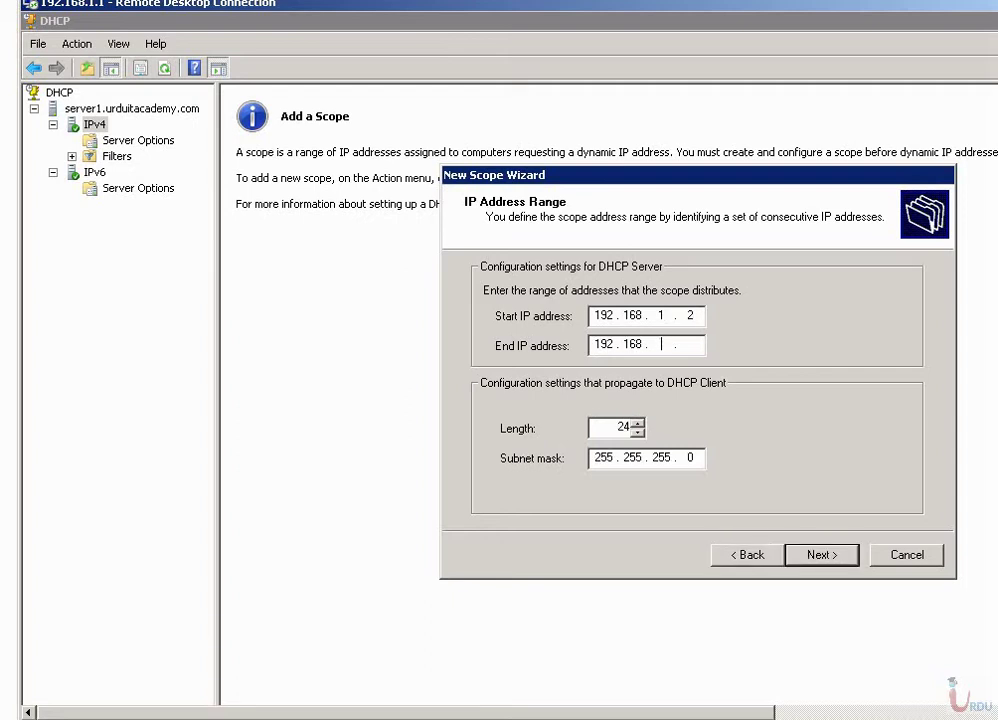
pyautogui.write('1 . 100')
pyautogui.press('Tab')
pyautogui.click(817, 556)
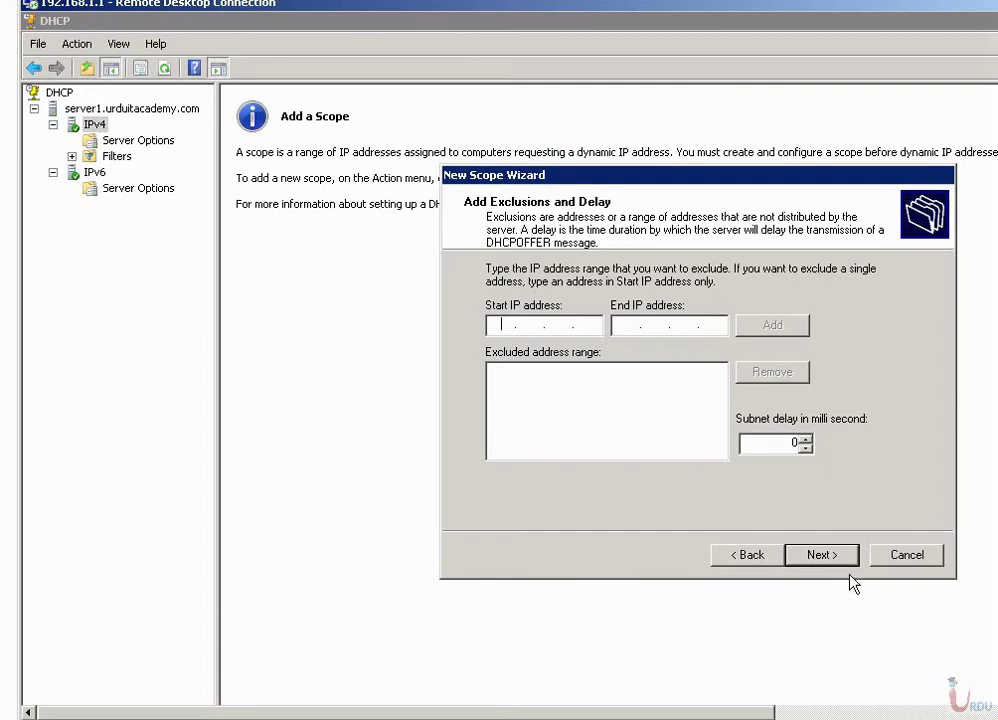
pyautogui.click(820, 558)
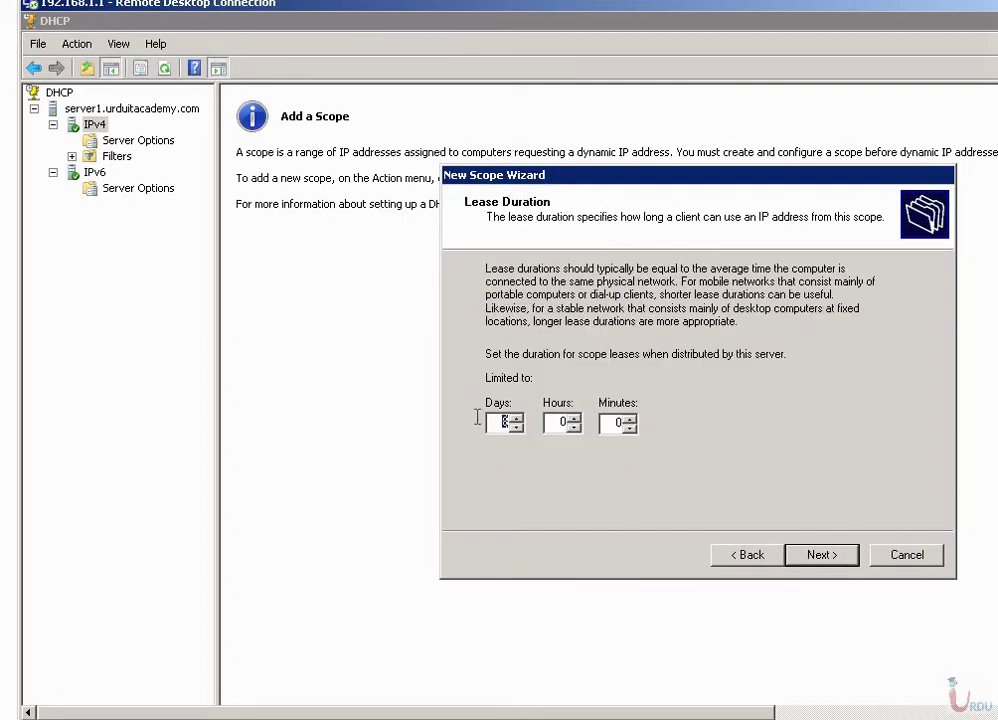
pyautogui.click(818, 555)
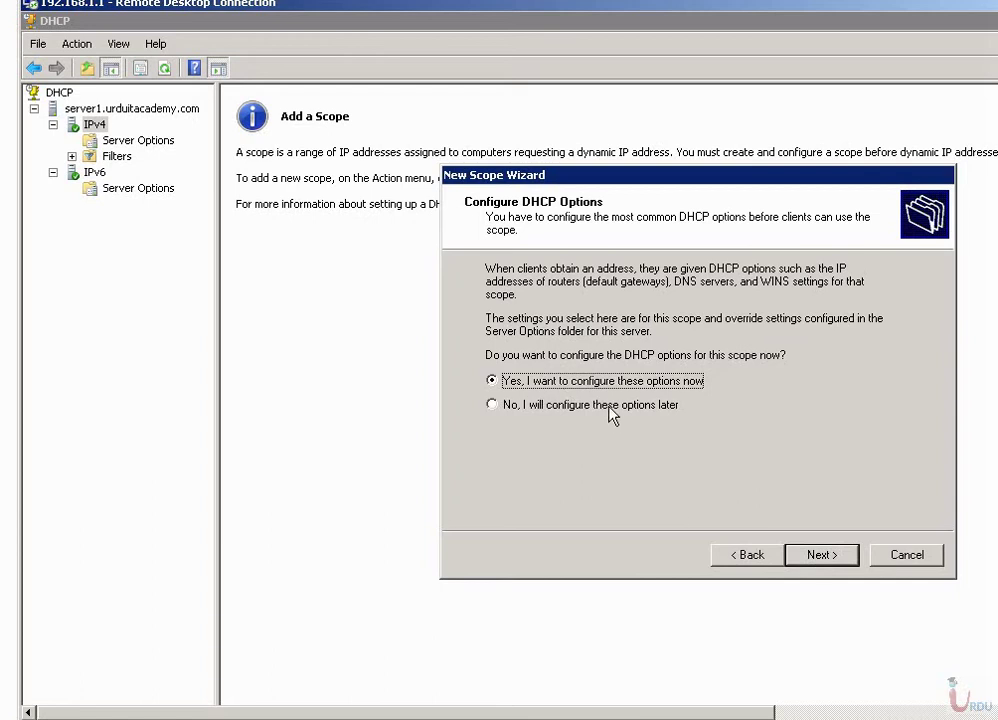
pyautogui.click(598, 405)
pyautogui.click(600, 381)
pyautogui.click(821, 555)
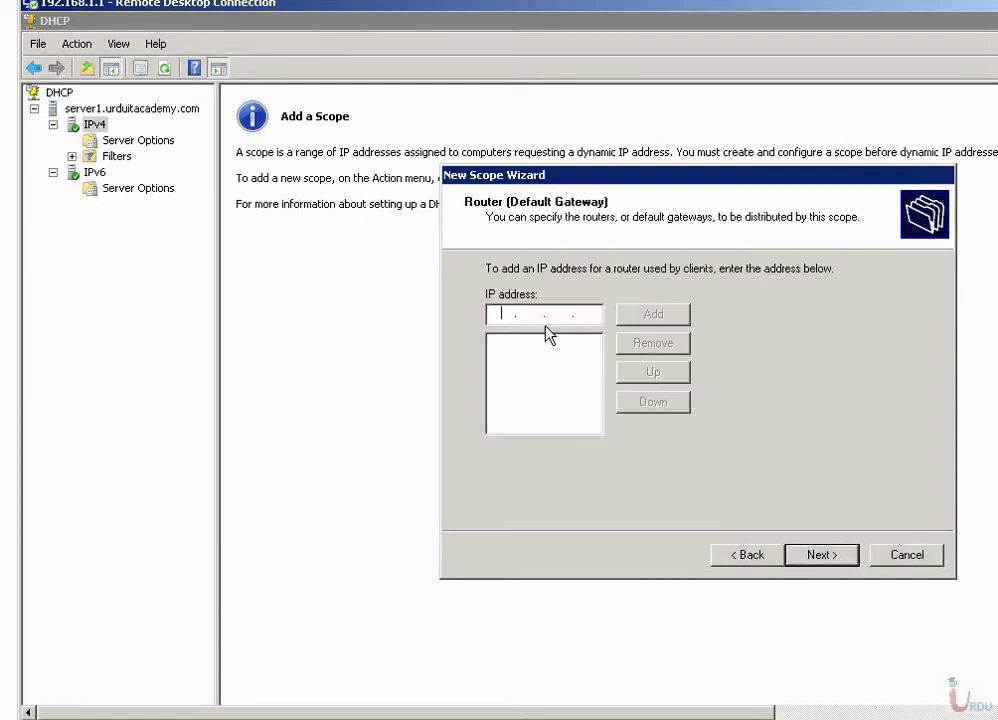
pyautogui.click(750, 555)
# - Choose not to configure the scope's DHCP options now and finish the New Scope Wizard
pyautogui.click(600, 405)
pyautogui.click(821, 555)
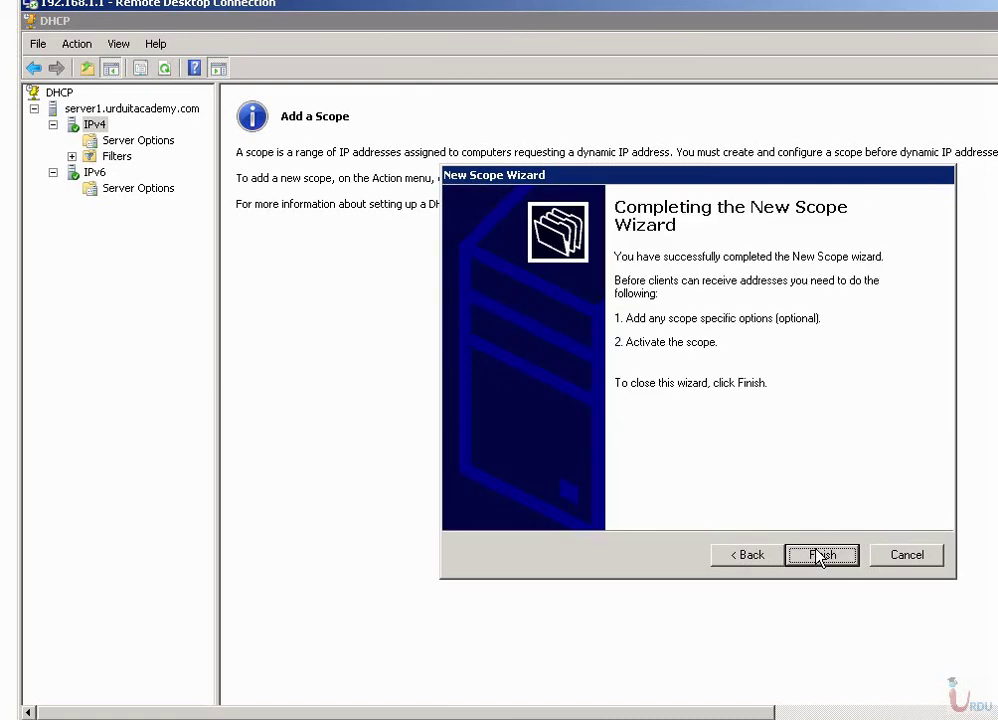
pyautogui.click(821, 555)
# - Expand the new 192.168.1.0 scope under IPv4 and activate it
pyautogui.doubleClick(97, 142)
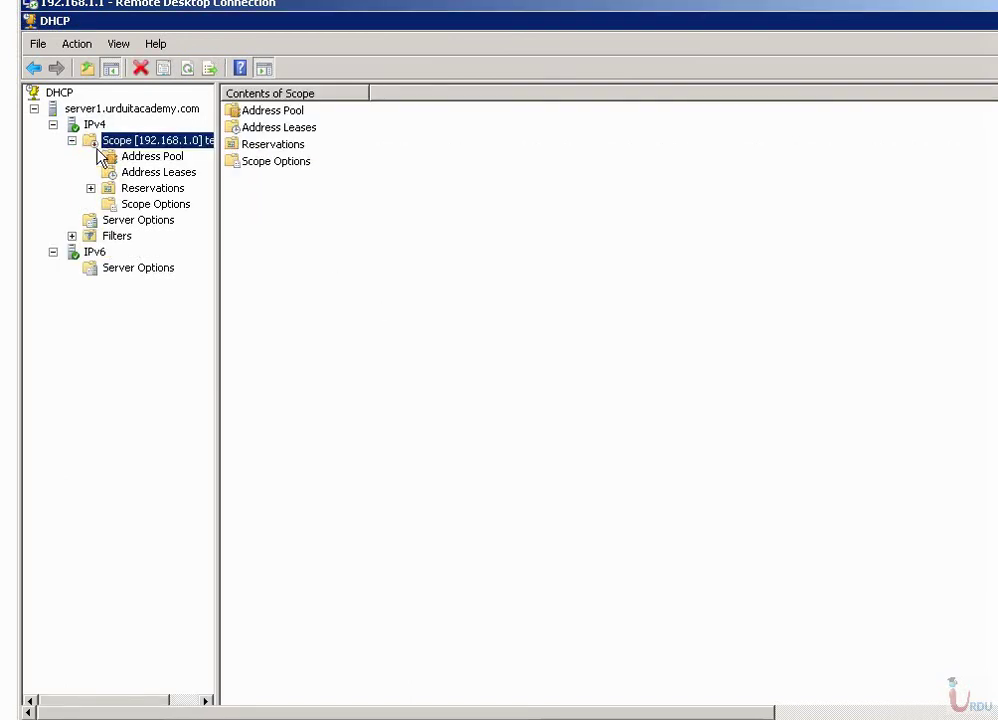
pyautogui.rightClick(130, 141)
pyautogui.moveTo(179, 186)
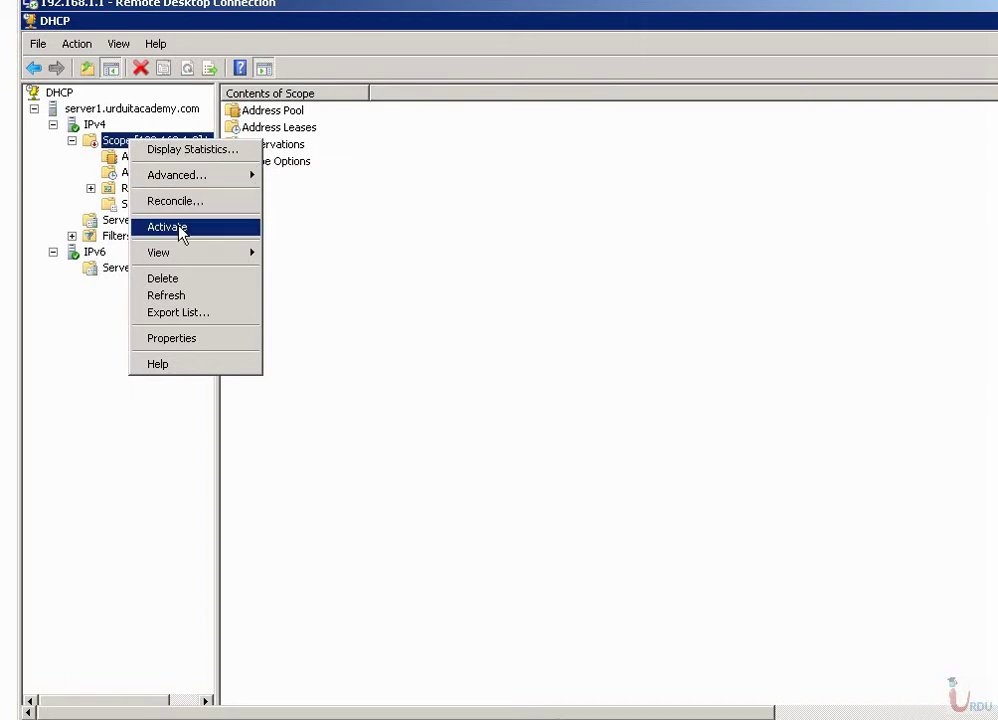
pyautogui.click(180, 227)
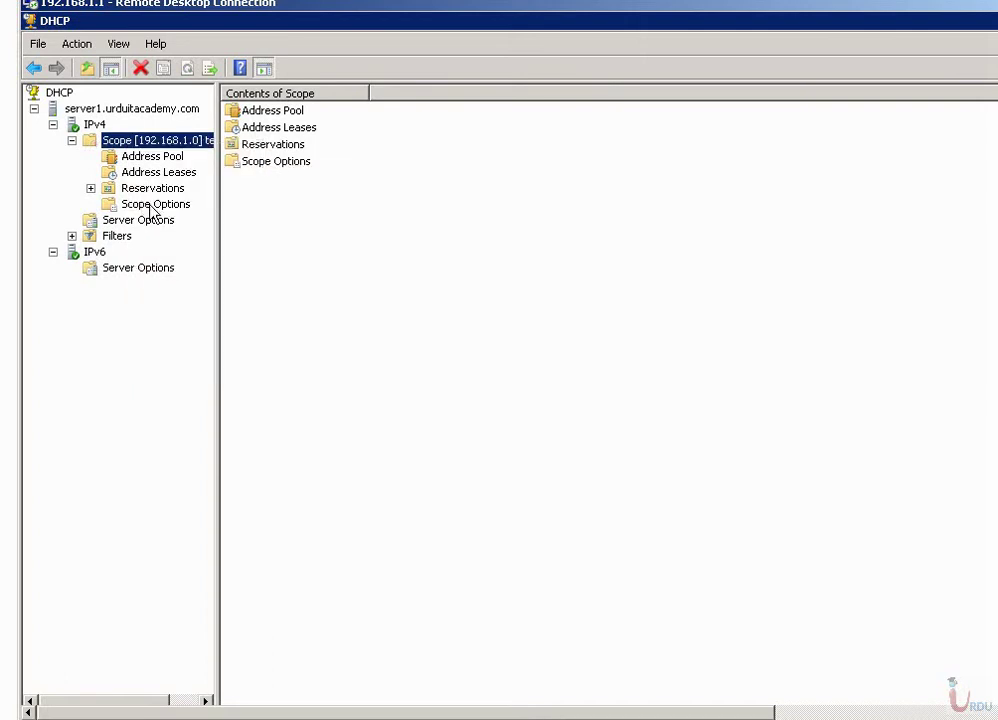
# - Display the statistics of the 192.168.1.0 scope and close them
pyautogui.rightClick(127, 141)
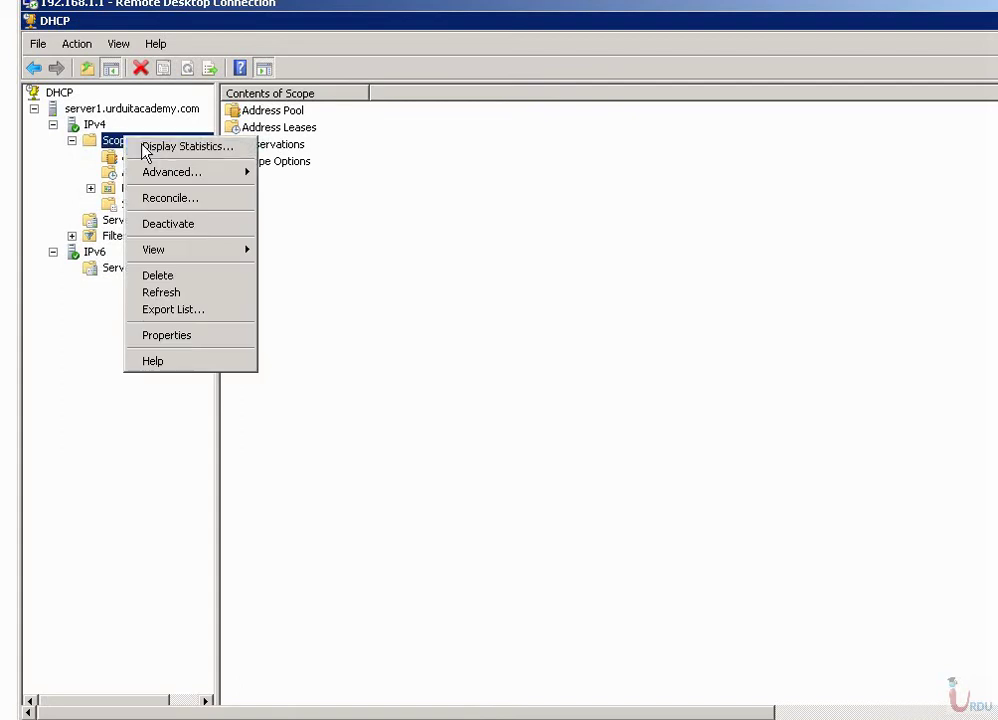
pyautogui.click(162, 150)
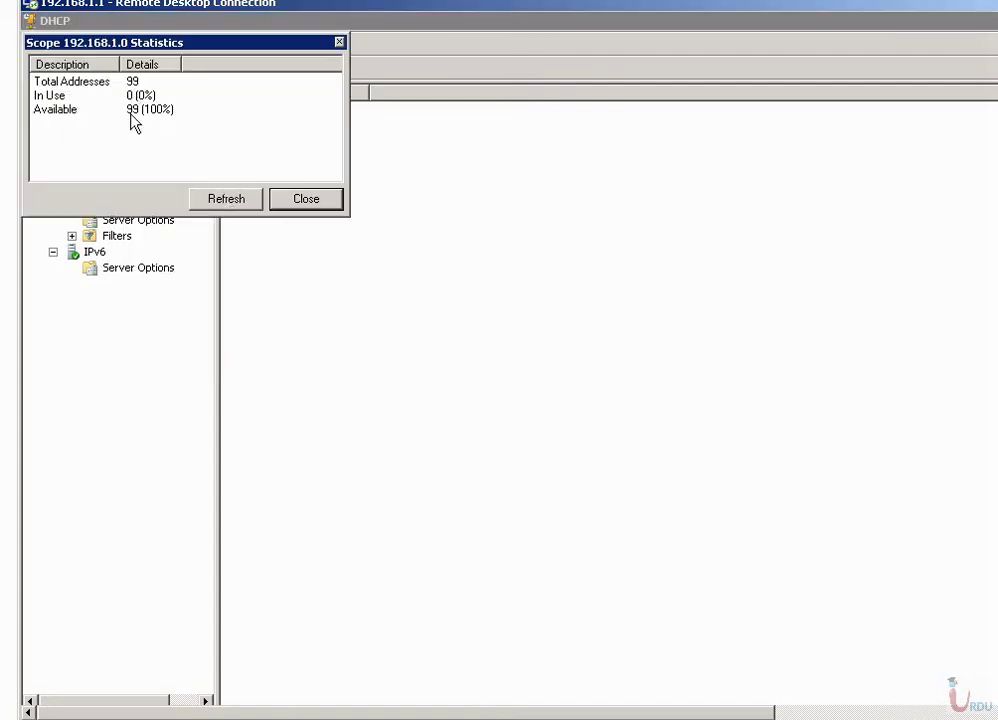
pyautogui.click(290, 198)
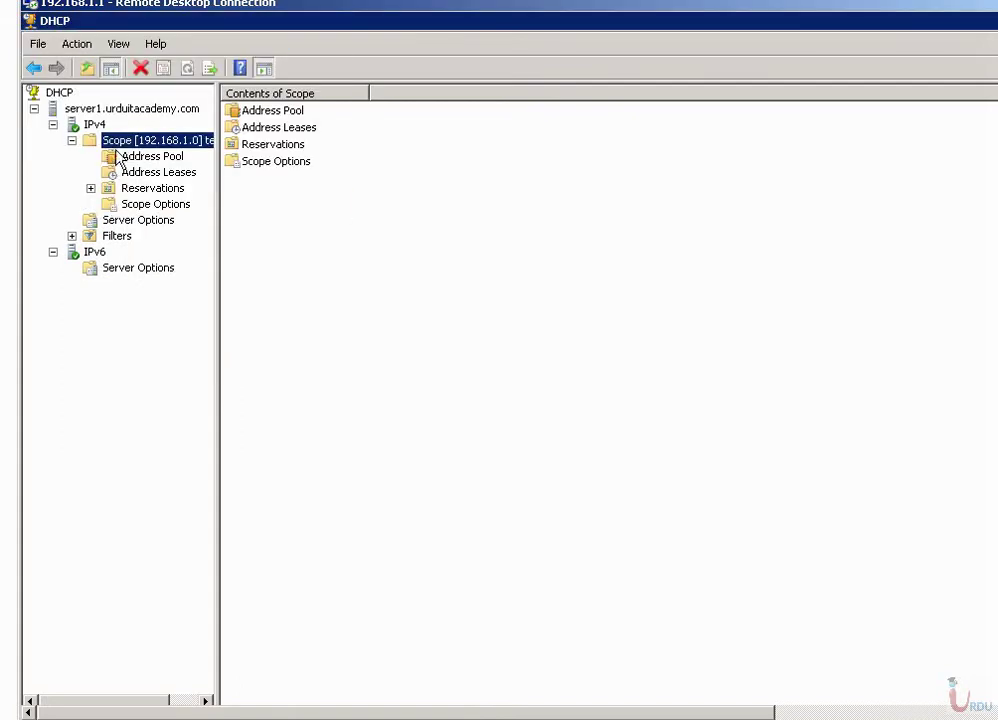
# - Try to split the 192.168.1.0 scope with server2 as the additional DHCP server, and cancel the Split-Scope wizard
pyautogui.rightClick(118, 141)
pyautogui.moveTo(148, 180)
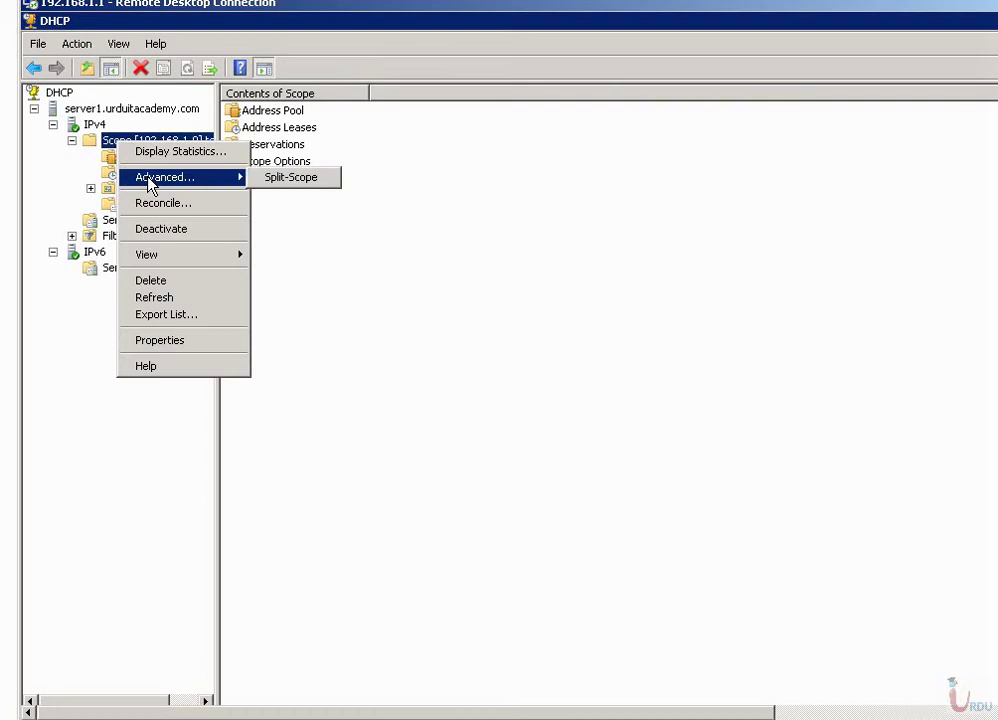
pyautogui.click(322, 180)
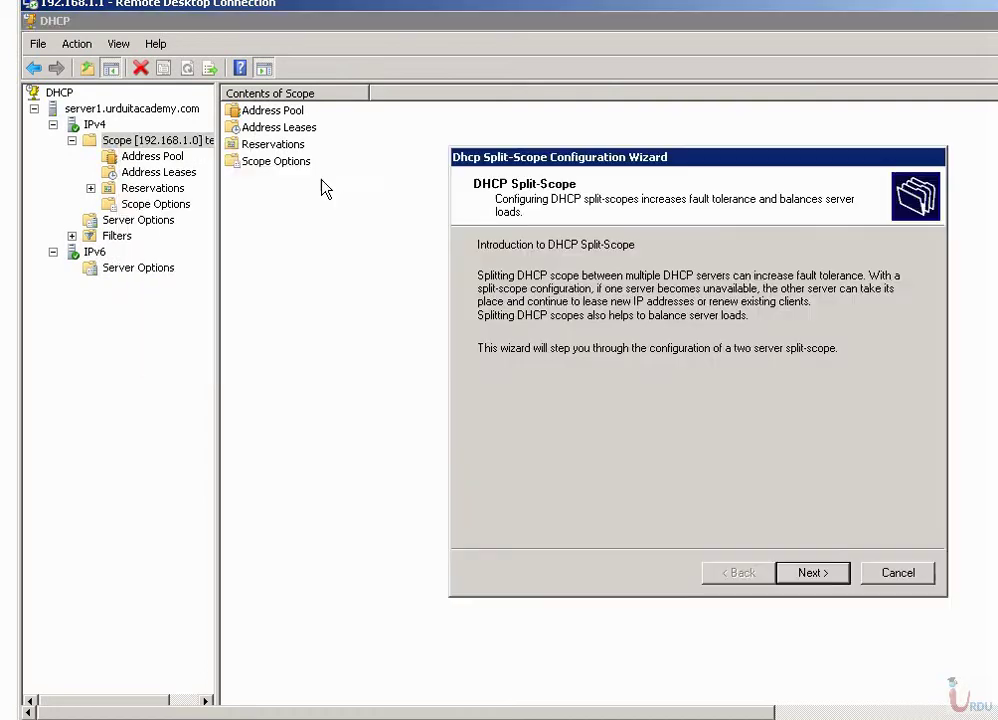
pyautogui.click(812, 573)
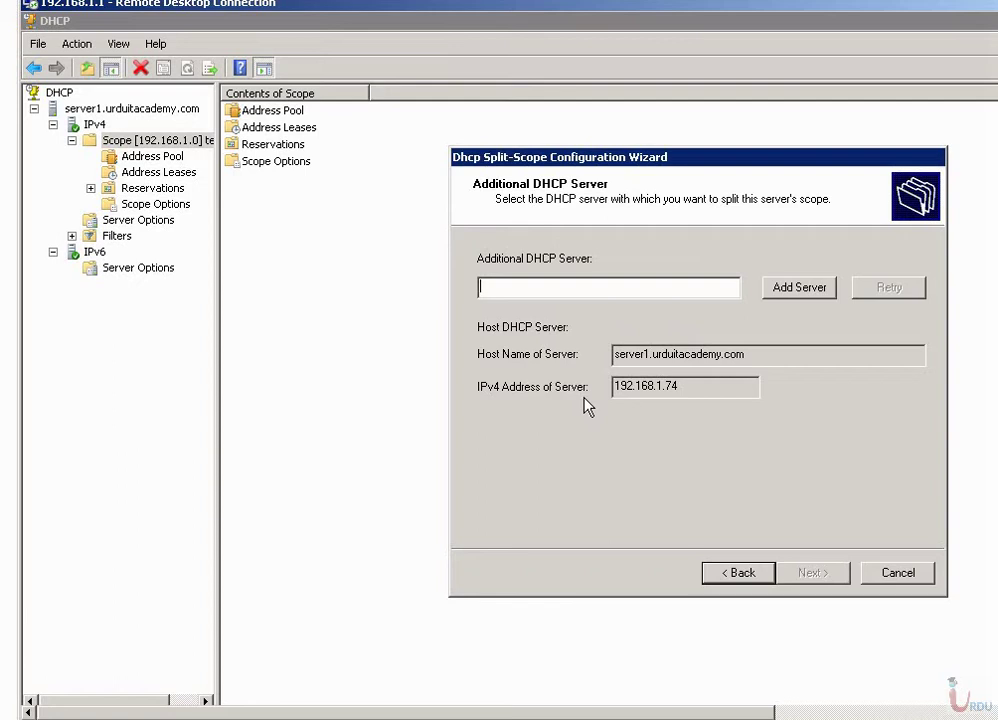
pyautogui.write('server2')
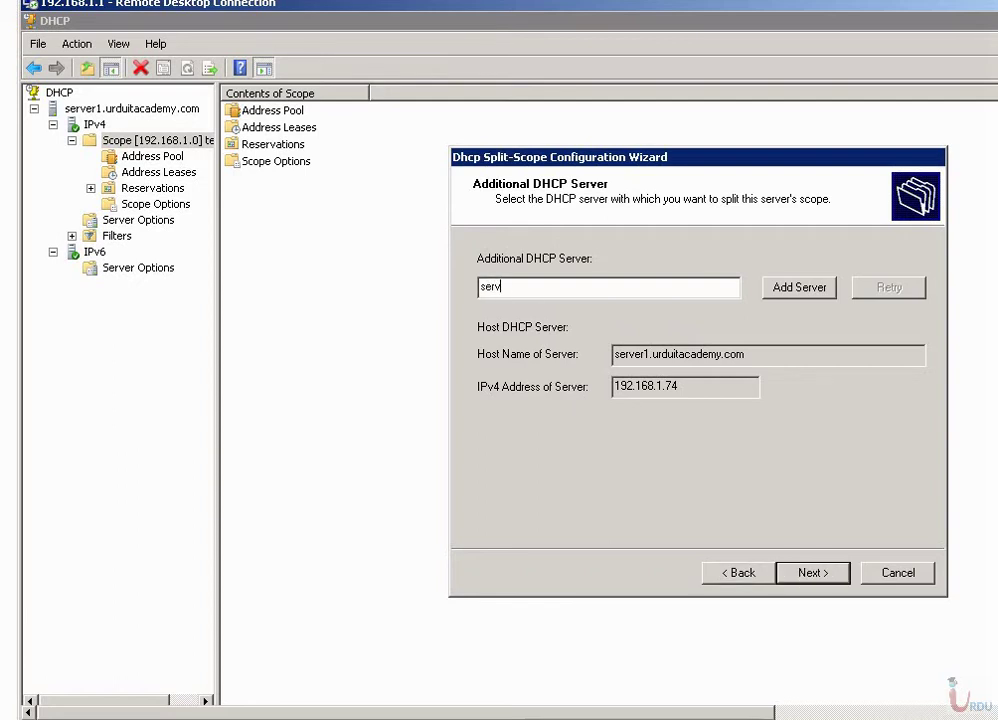
pyautogui.click(799, 288)
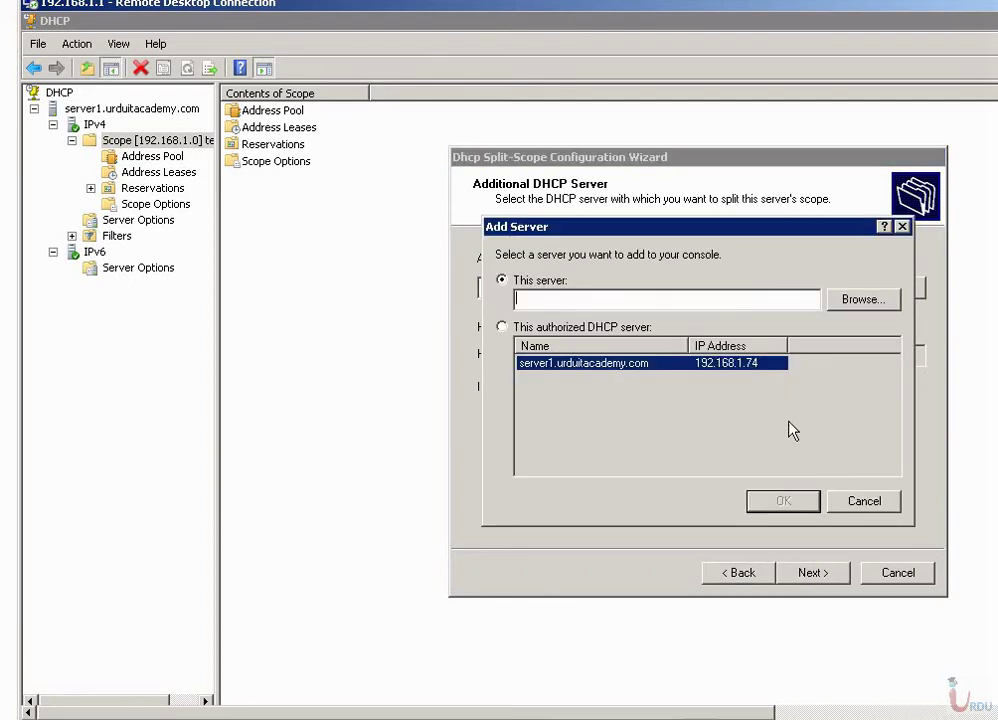
pyautogui.click(838, 500)
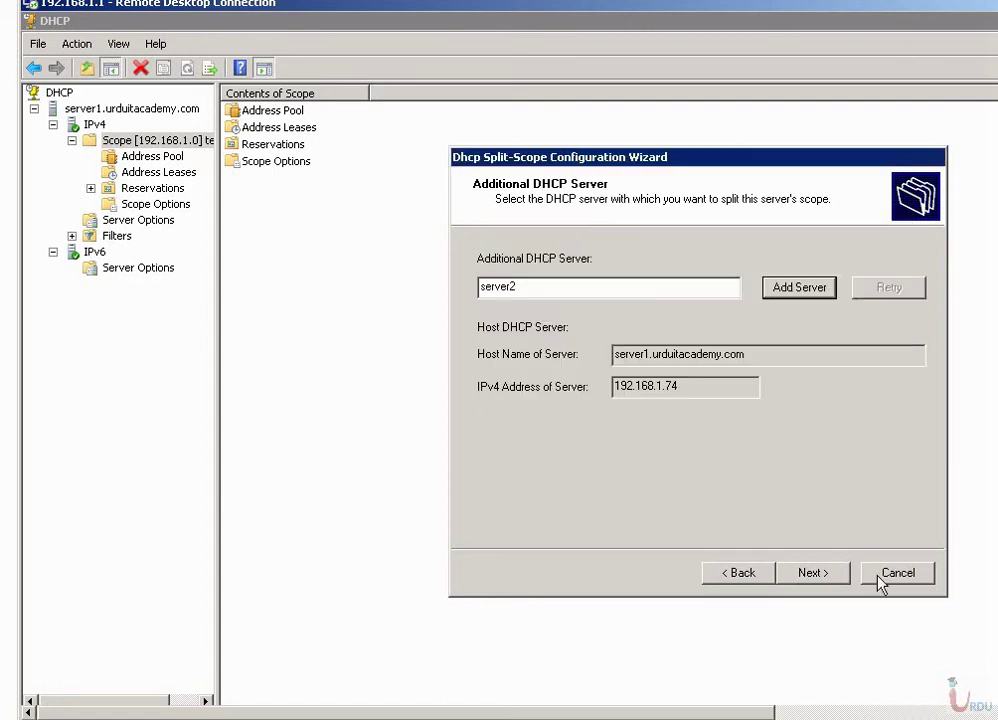
pyautogui.click(813, 572)
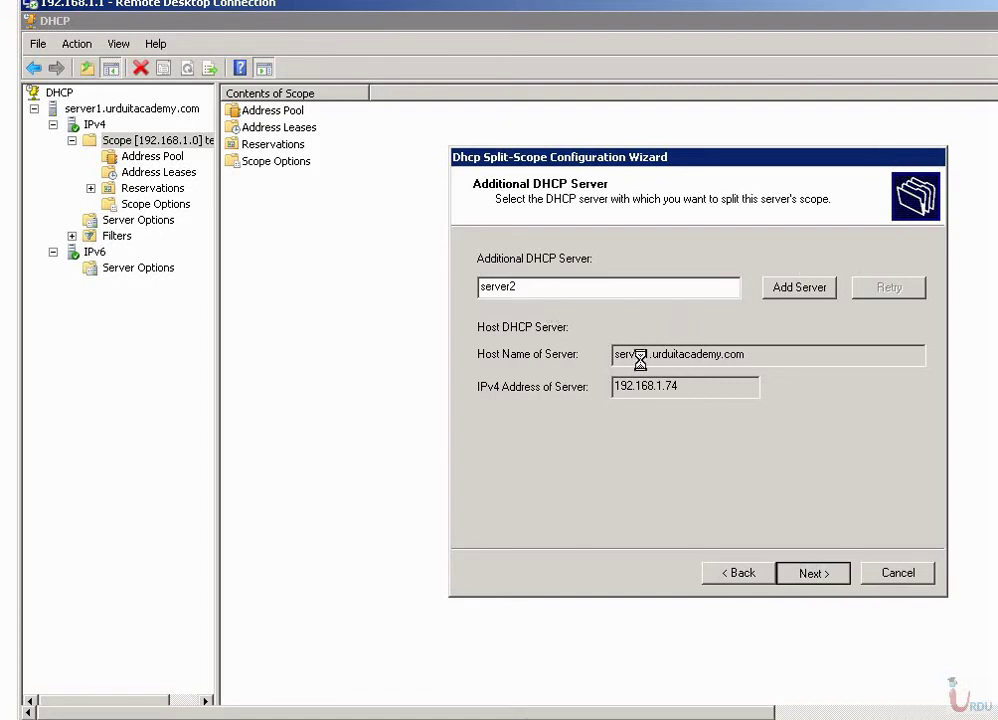
pyautogui.click(890, 575)
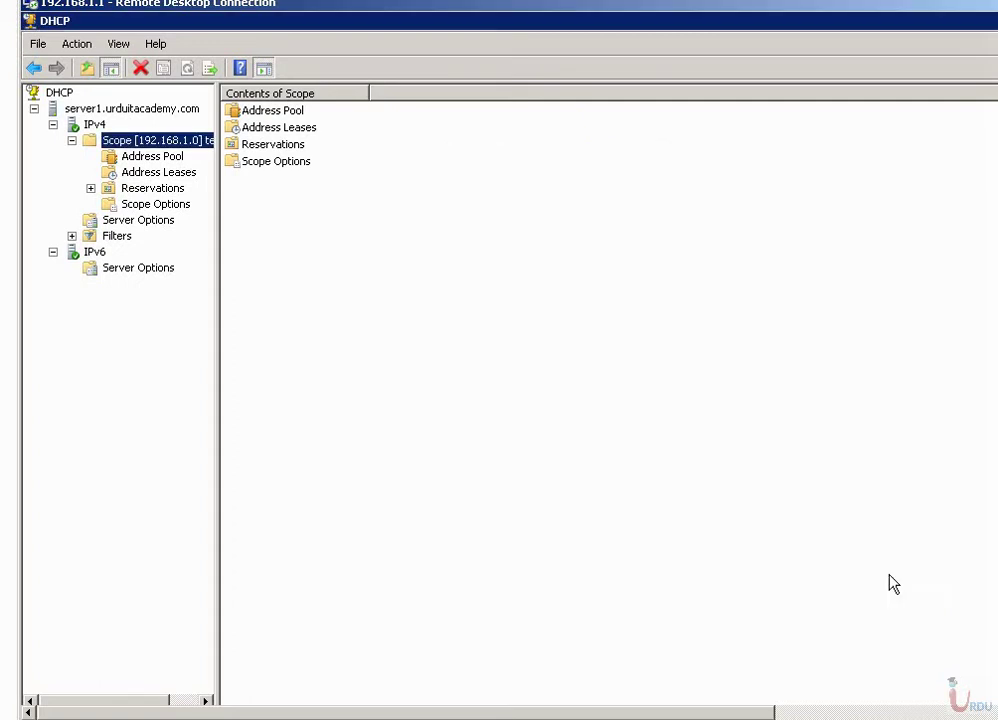
# - Review the 192.168.1.0 scope's address pool, reservations and scope options, and the IPv4 server options
pyautogui.click(150, 158)
pyautogui.click(252, 113)
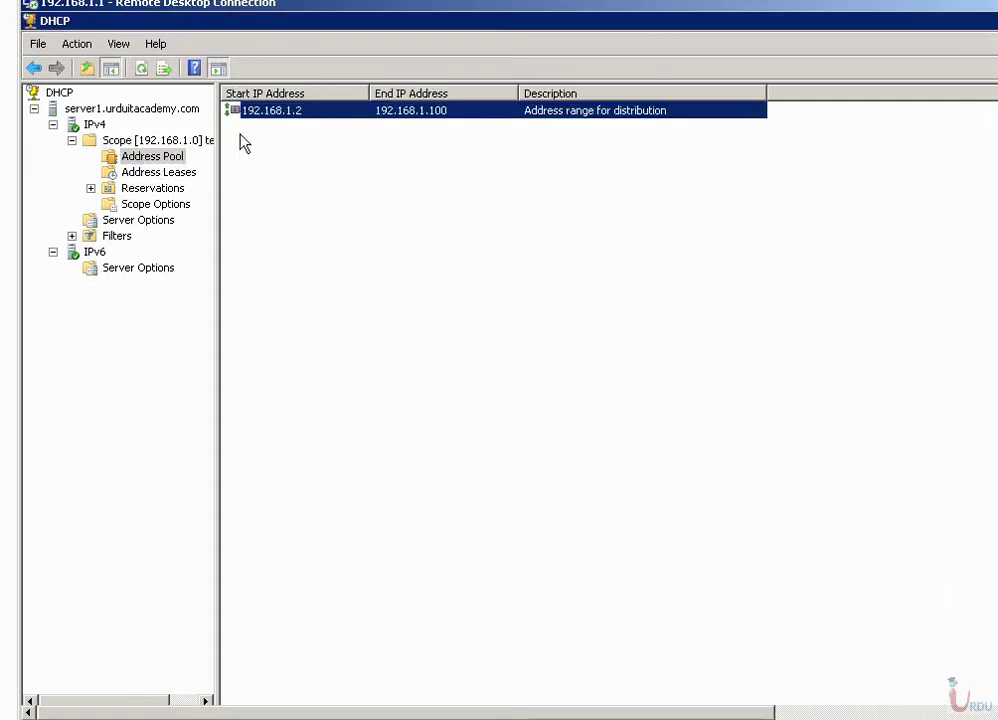
pyautogui.click(117, 192)
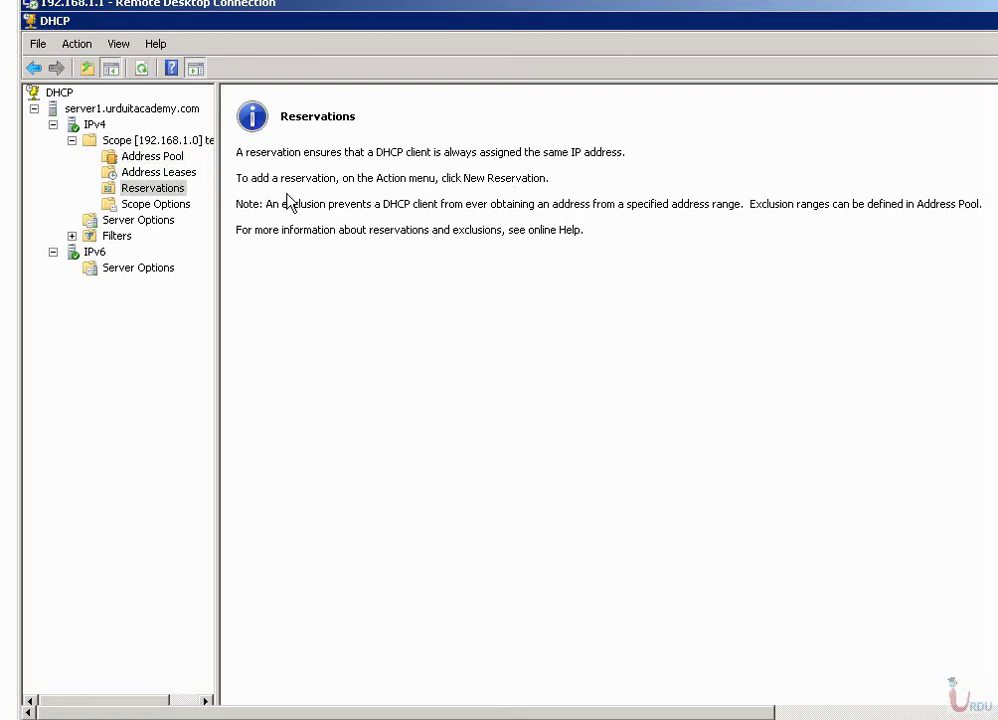
pyautogui.click(188, 205)
pyautogui.click(136, 222)
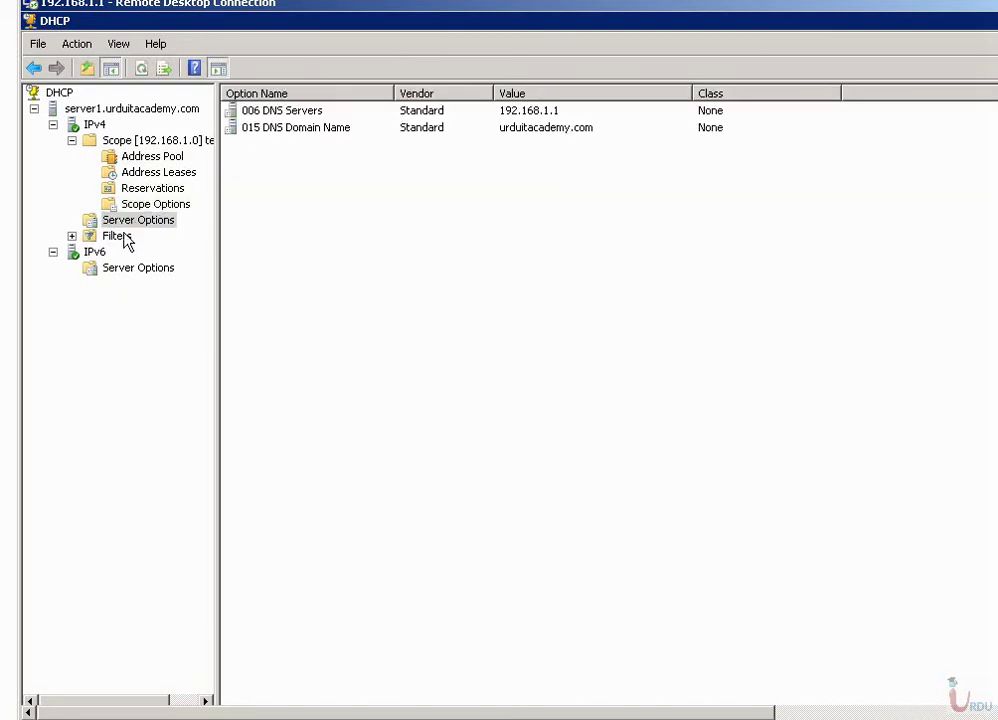
# - Examine the IPv4 Allow and Deny filters and the server options under IPv6
pyautogui.doubleClick(125, 237)
pyautogui.click(132, 252)
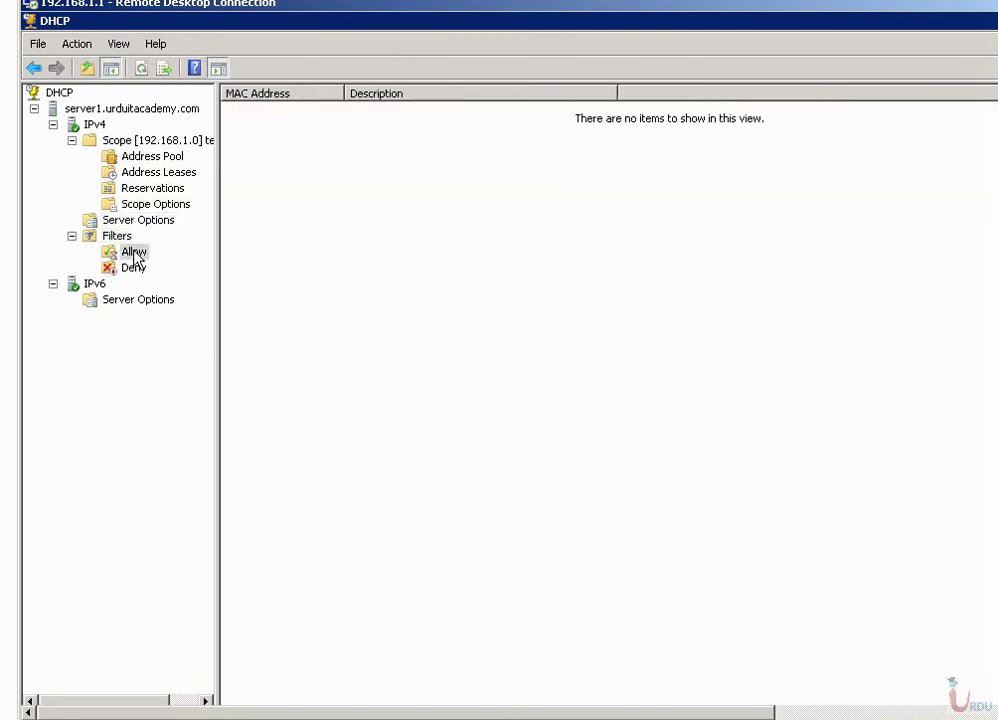
pyautogui.click(117, 237)
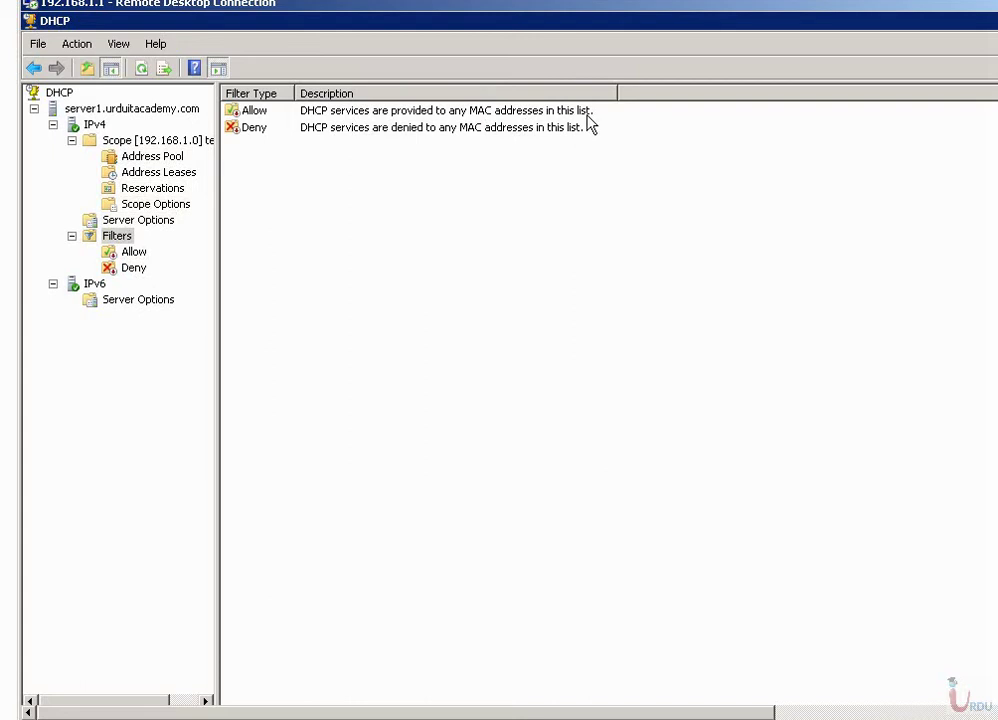
pyautogui.click(358, 131)
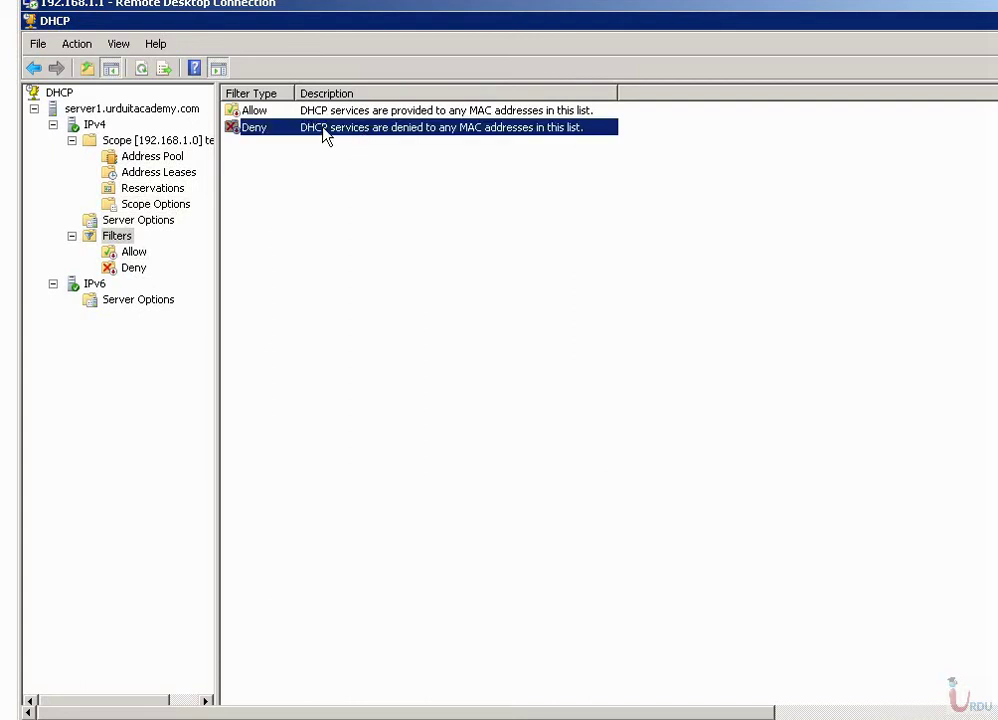
pyautogui.click(147, 302)
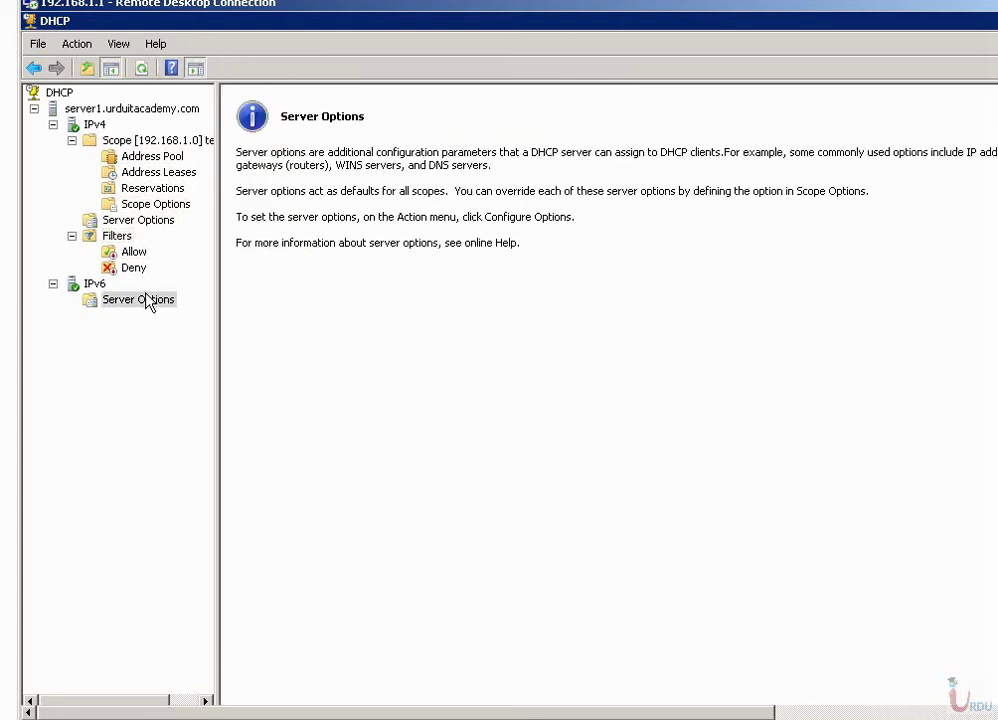
pyautogui.rightClick(147, 305)
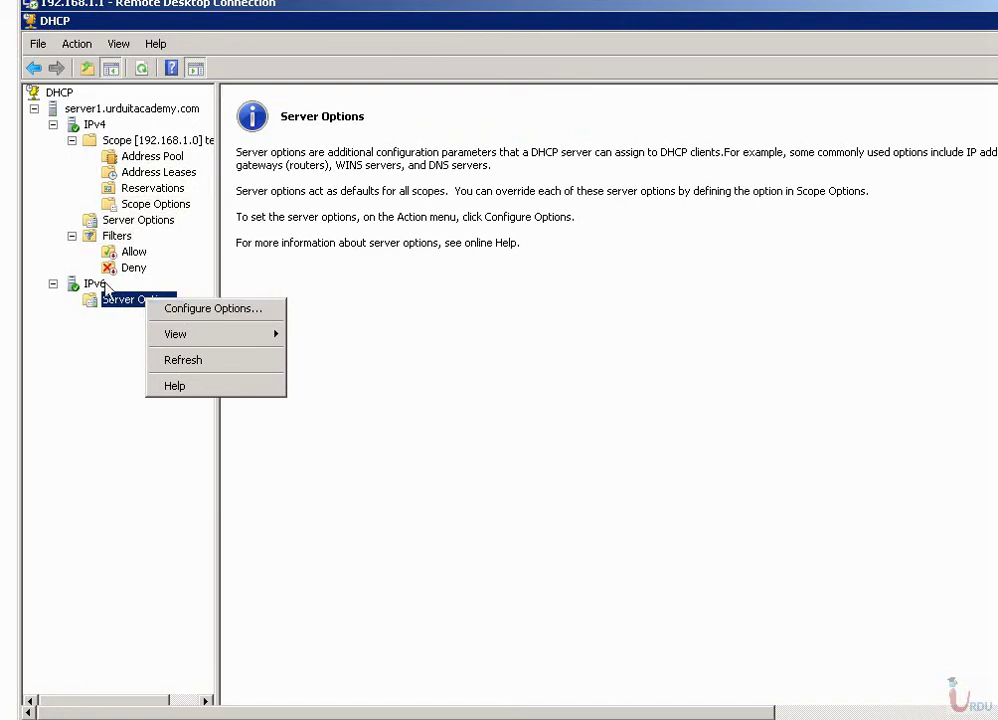
# - Start a new scope under IPv6, naming it "ipv6 scope" with the description "scop"
pyautogui.rightClick(100, 286)
pyautogui.click(145, 318)
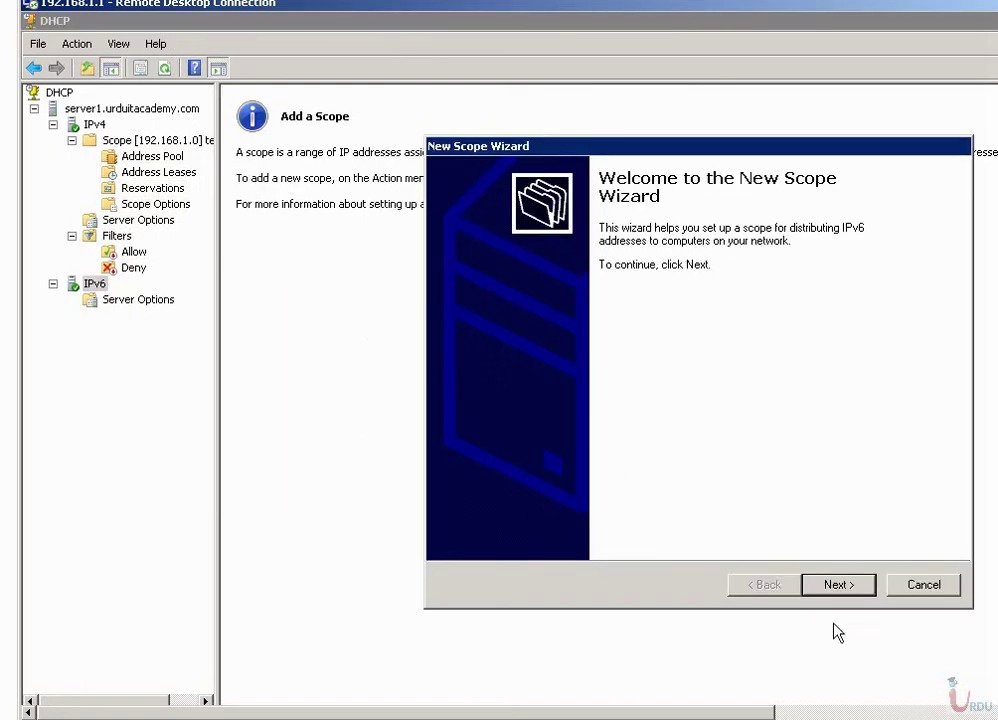
pyautogui.click(828, 588)
pyautogui.moveTo(596, 150); pyautogui.dragTo(257, 153)
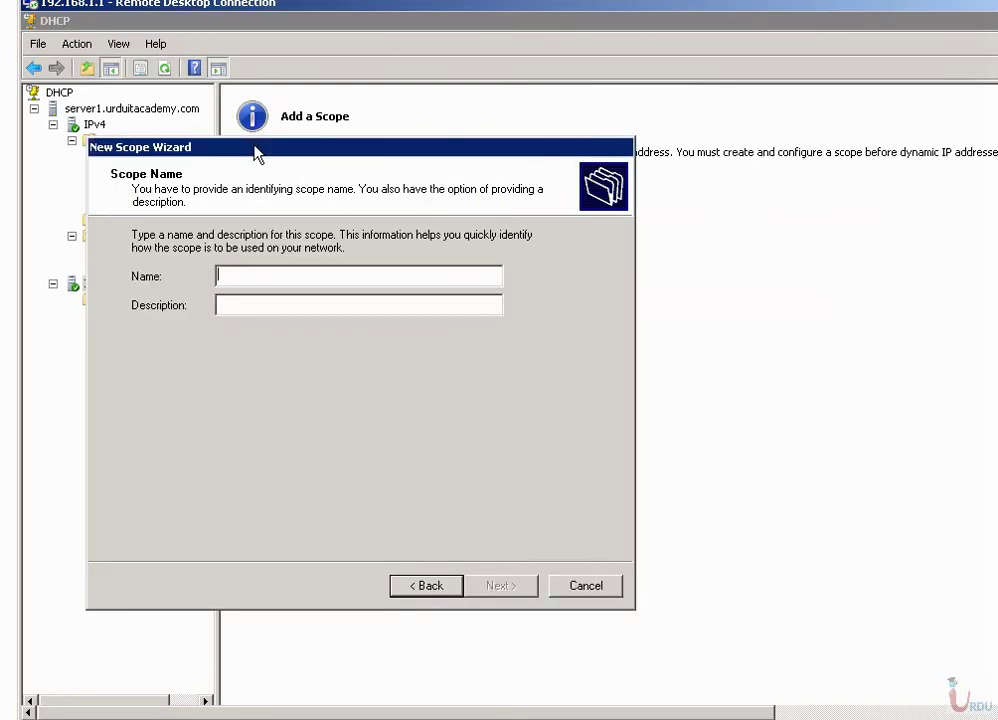
pyautogui.write('ipv6 ')
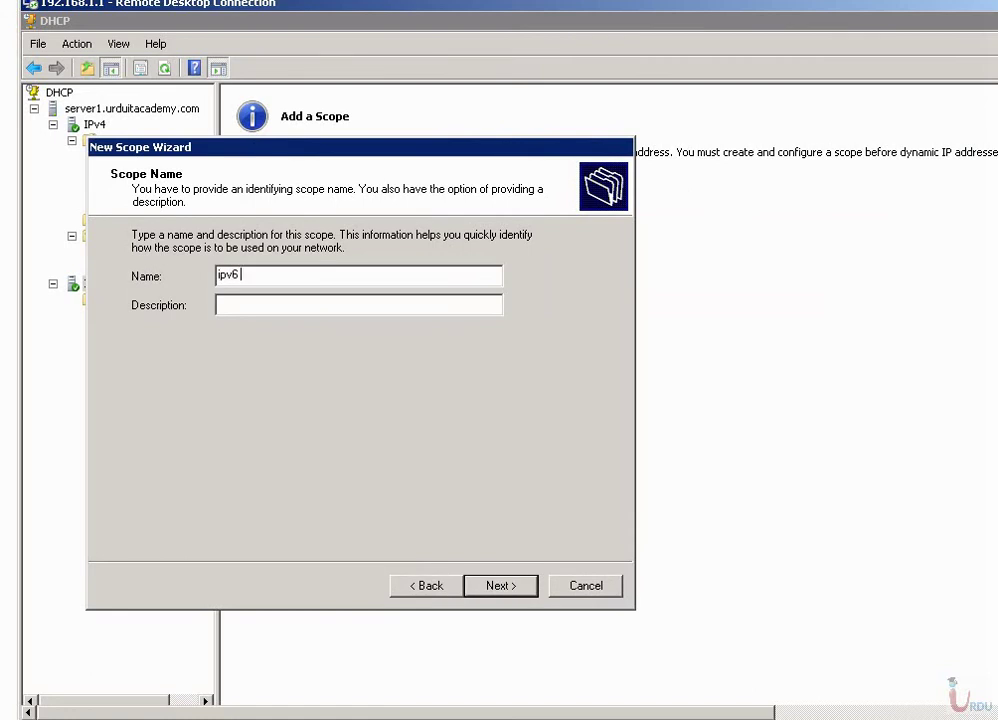
pyautogui.write('scope')
pyautogui.press('Tab')
pyautogui.write('scop')
pyautogui.click(500, 587)
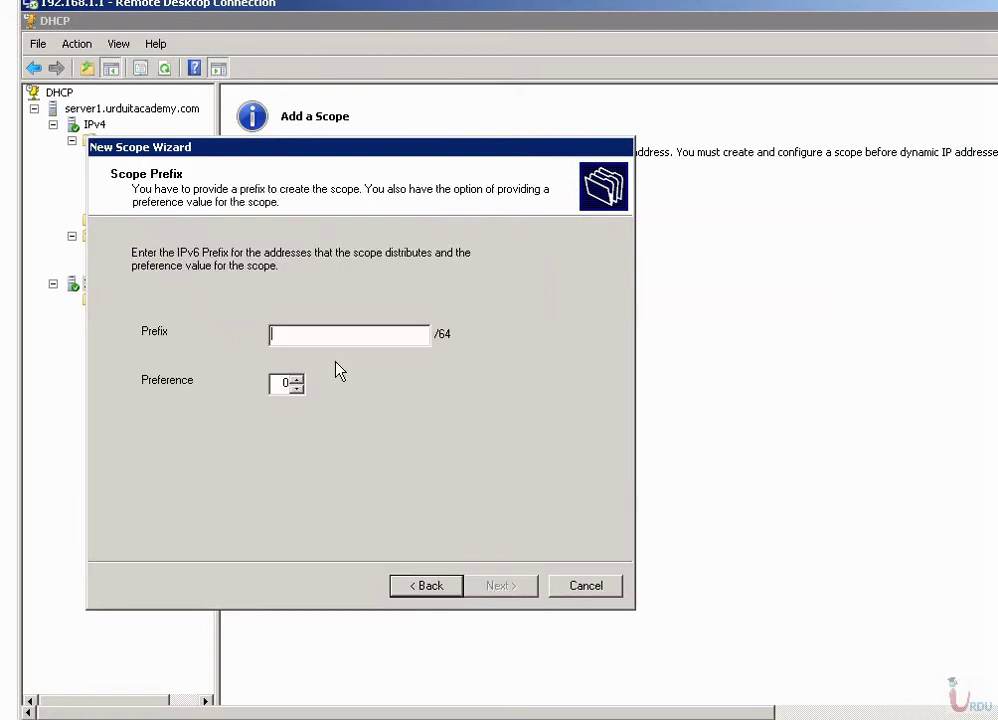
# - Set the IPv6 scope's prefix to FD00:: and keep the default preference
pyautogui.write('FD00')
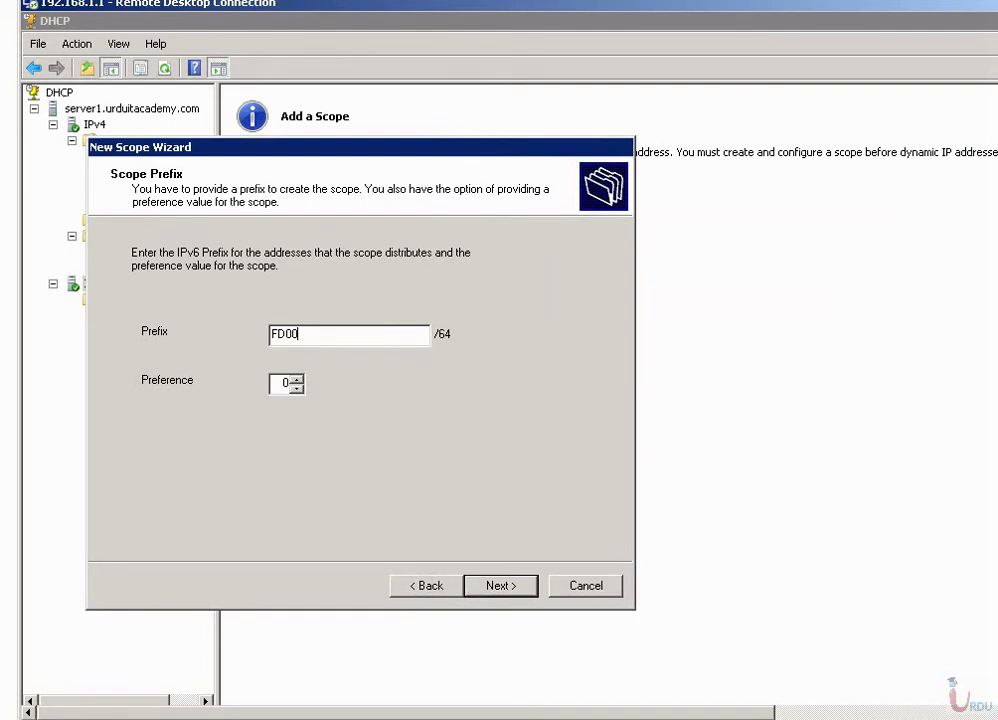
pyautogui.click(497, 586)
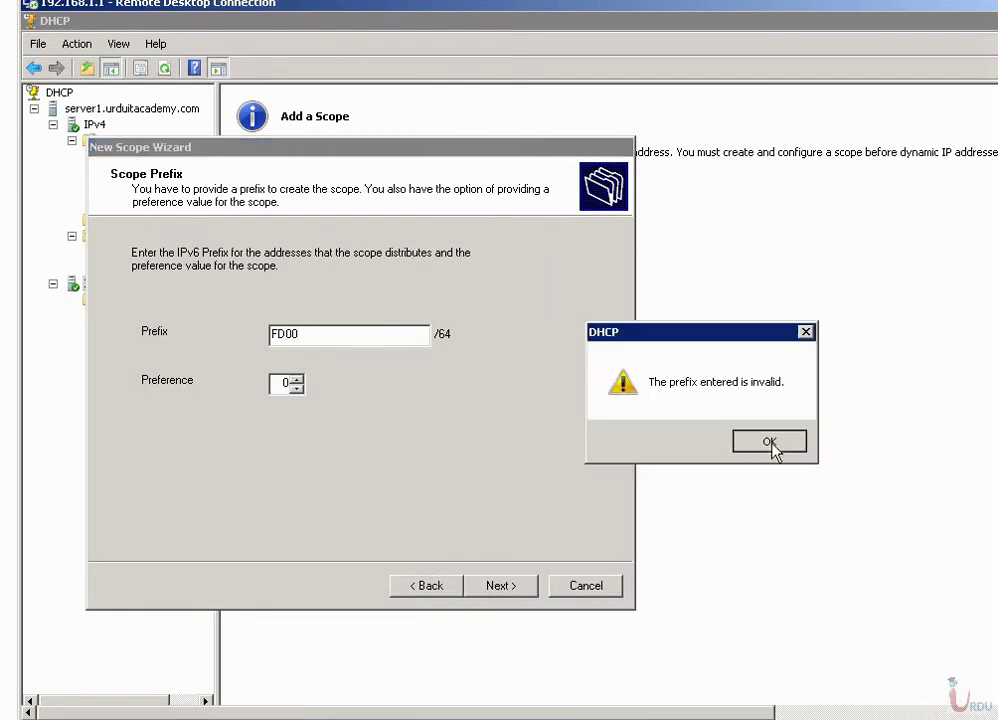
pyautogui.click(713, 441)
pyautogui.write('::')
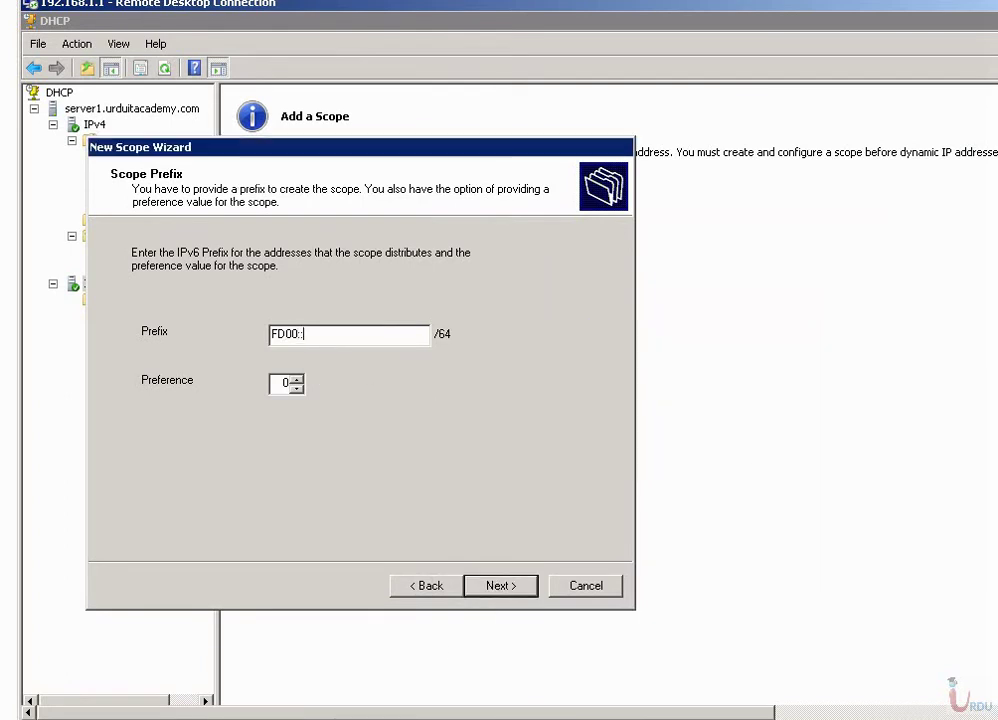
pyautogui.click(500, 587)
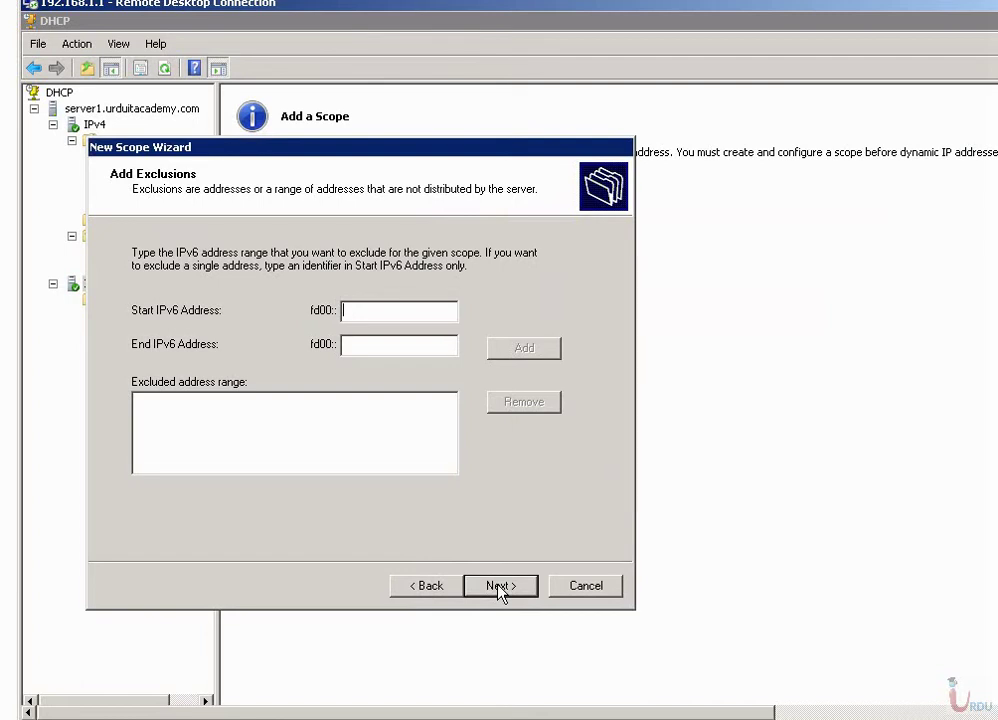
# - Complete the IPv6 scope without exclusions, keeping the default lease lifetimes and activating it immediately
pyautogui.click(500, 587)
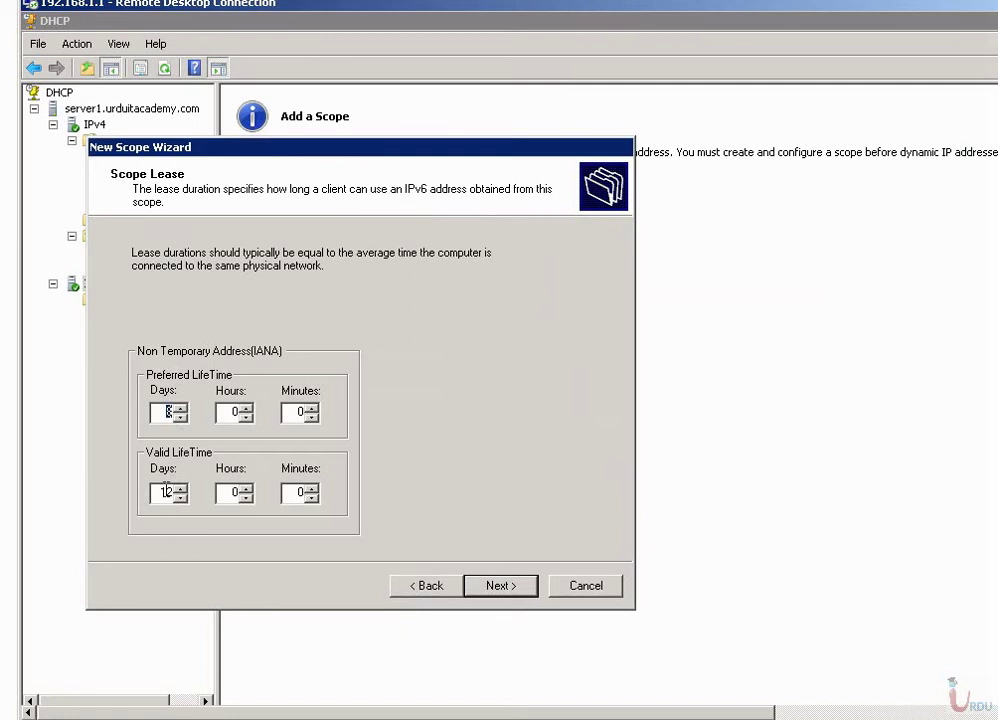
pyautogui.click(516, 587)
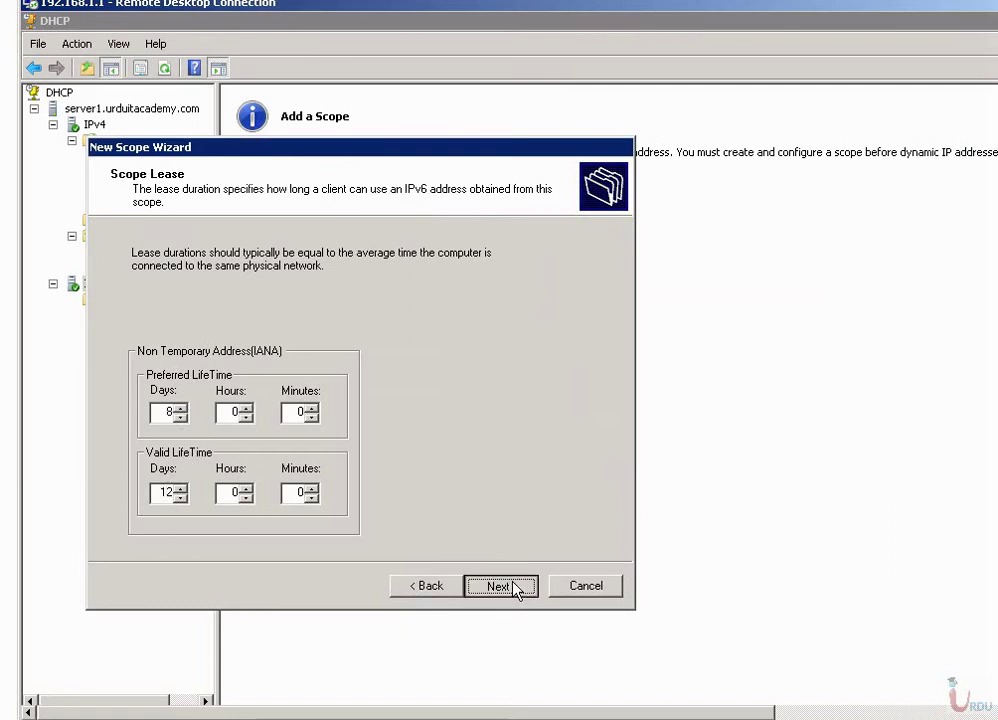
pyautogui.click(516, 587)
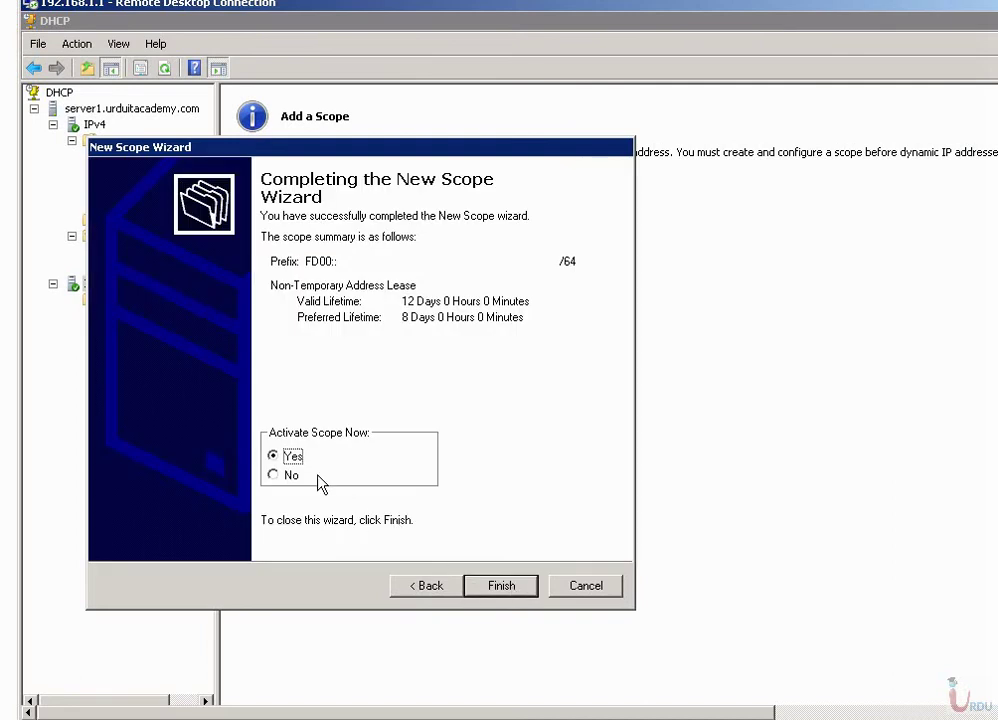
pyautogui.click(501, 587)
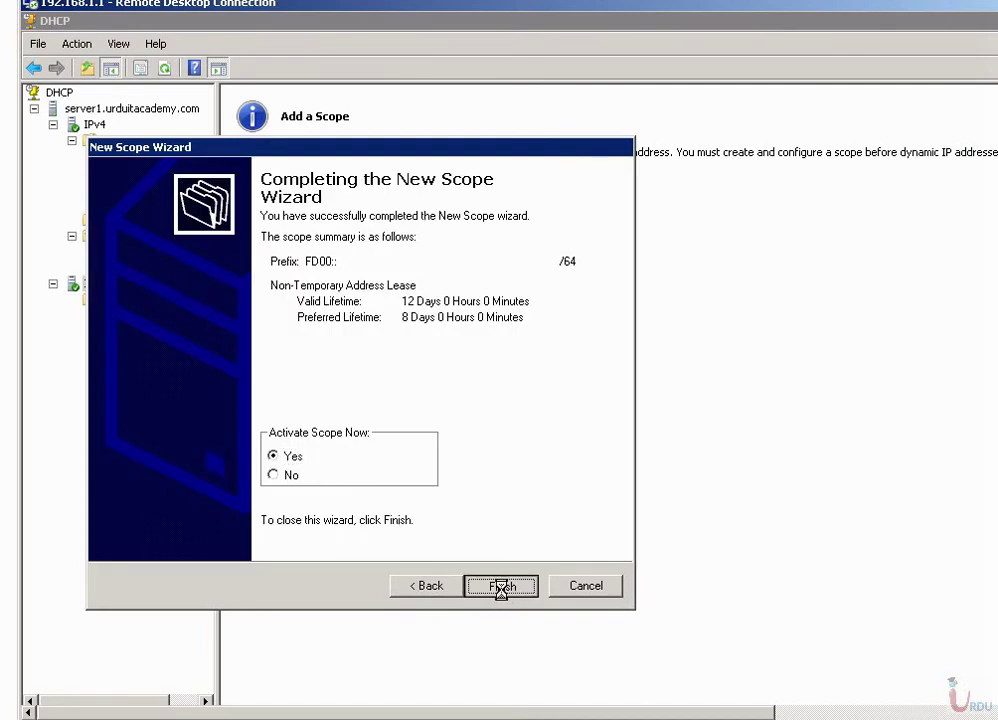
# - Display the statistics of the new fd00:: scope and close them
pyautogui.doubleClick(139, 304)
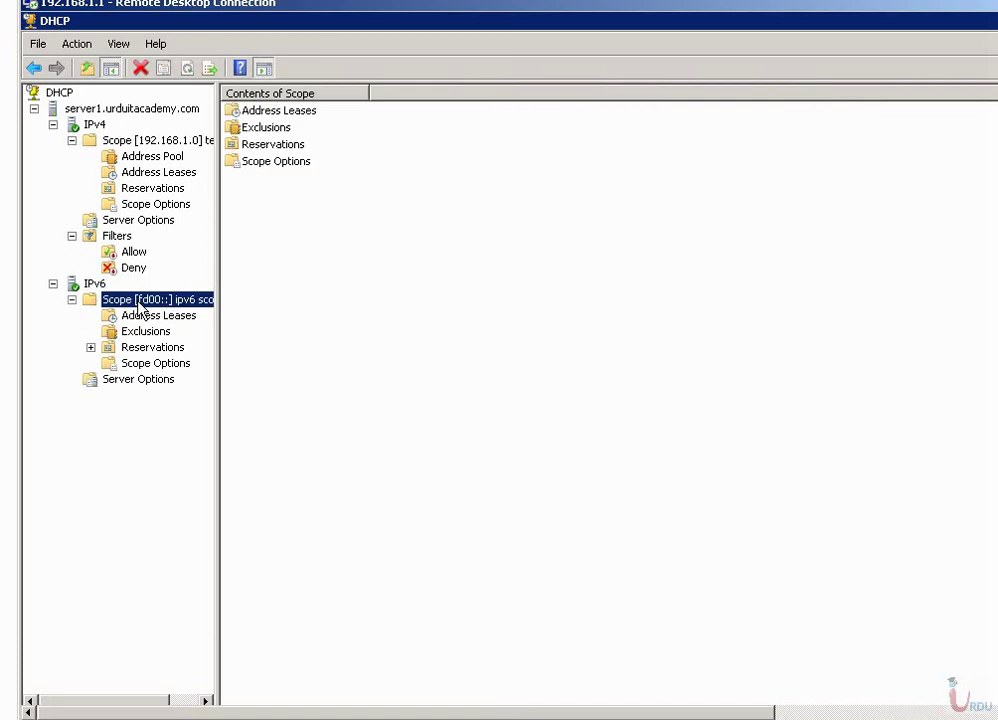
pyautogui.rightClick(139, 305)
pyautogui.click(196, 313)
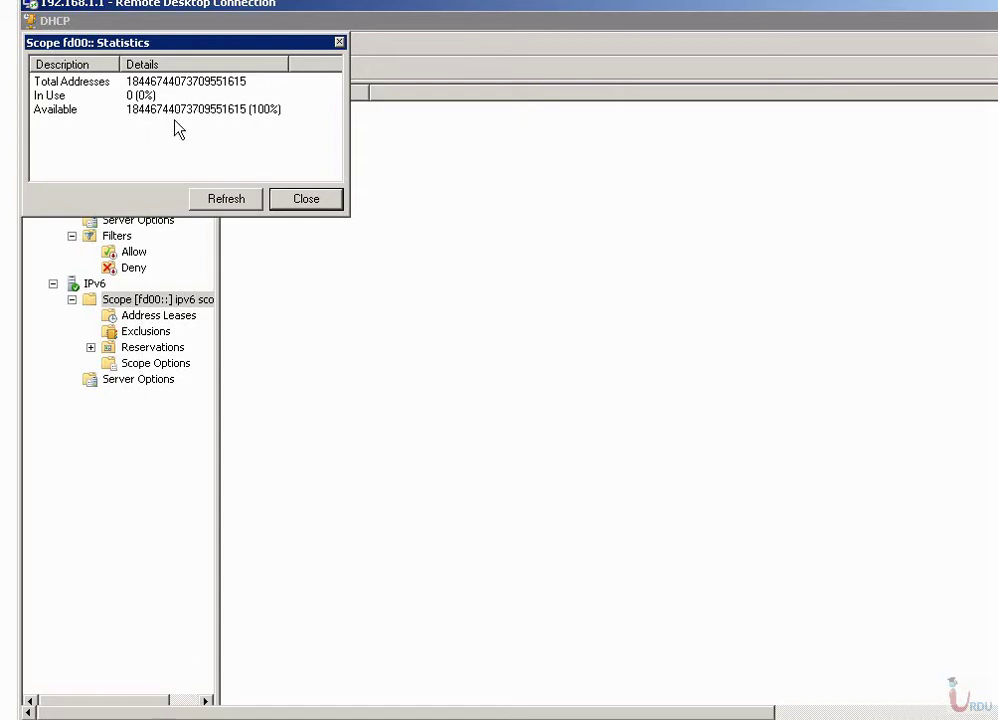
pyautogui.click(286, 199)
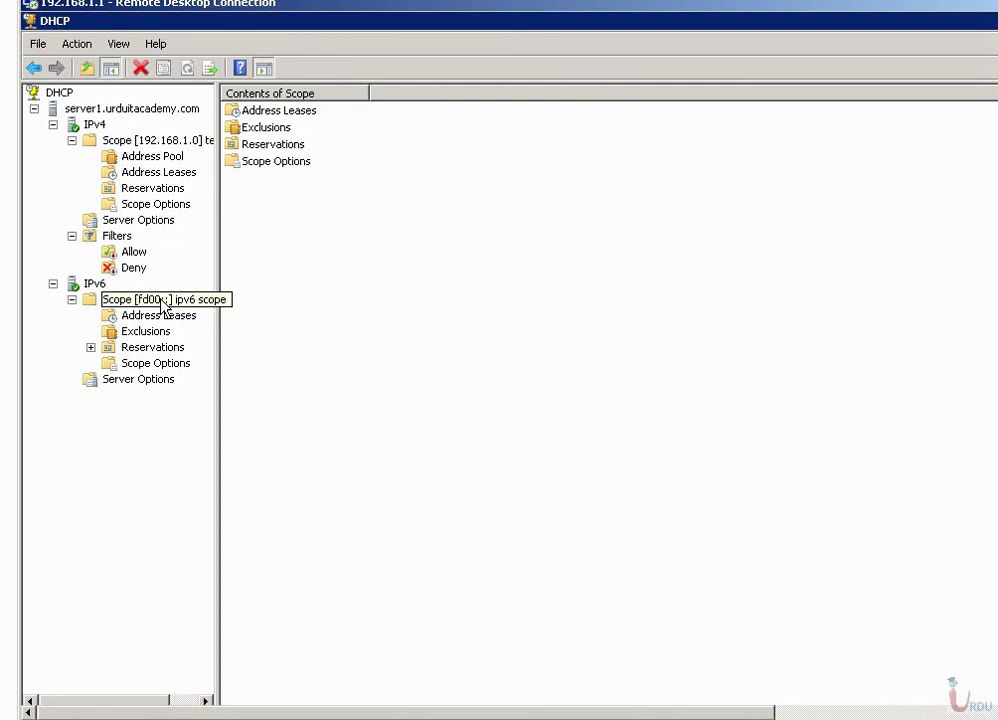
# - Delete the fd00:: scope under IPv6 and confirm the deletion
pyautogui.click(157, 380)
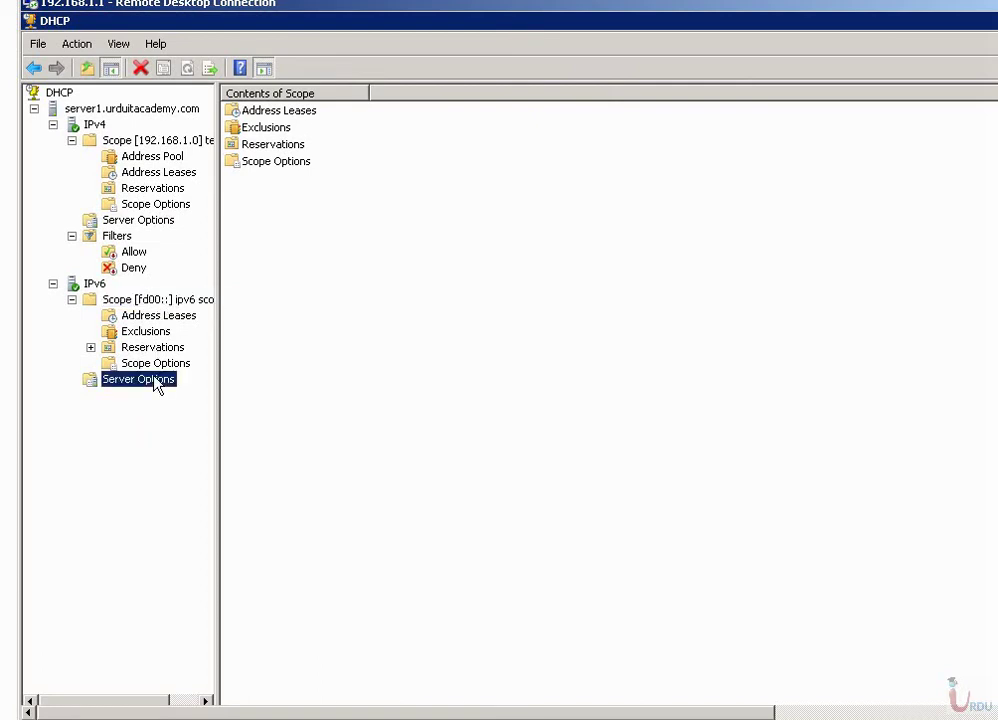
pyautogui.click(156, 363)
pyautogui.rightClick(136, 300)
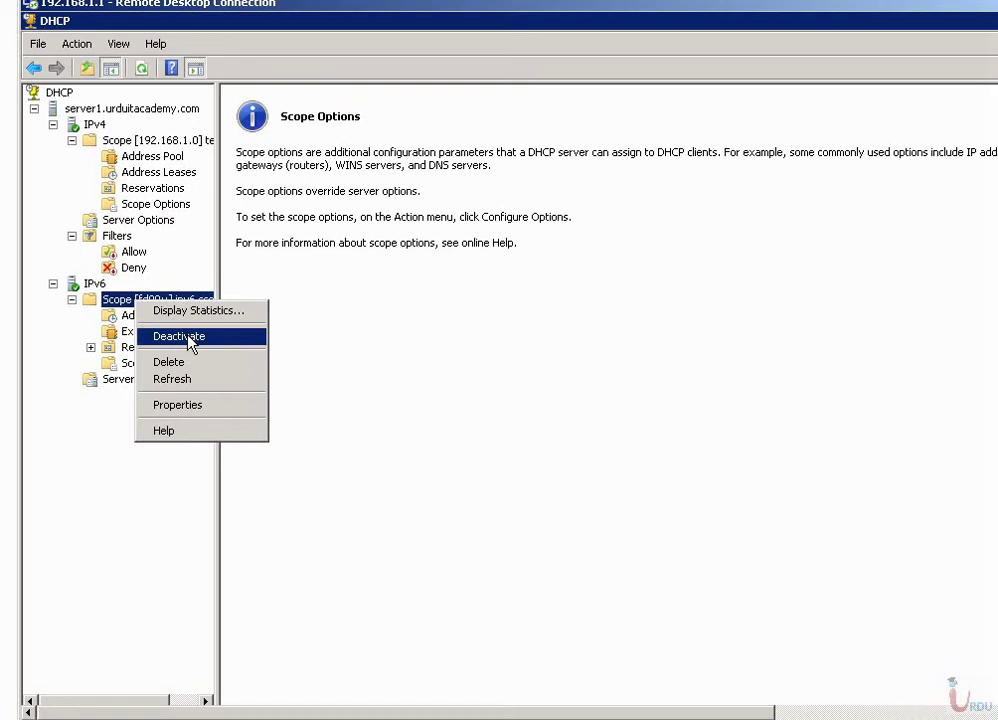
pyautogui.click(185, 363)
pyautogui.click(771, 441)
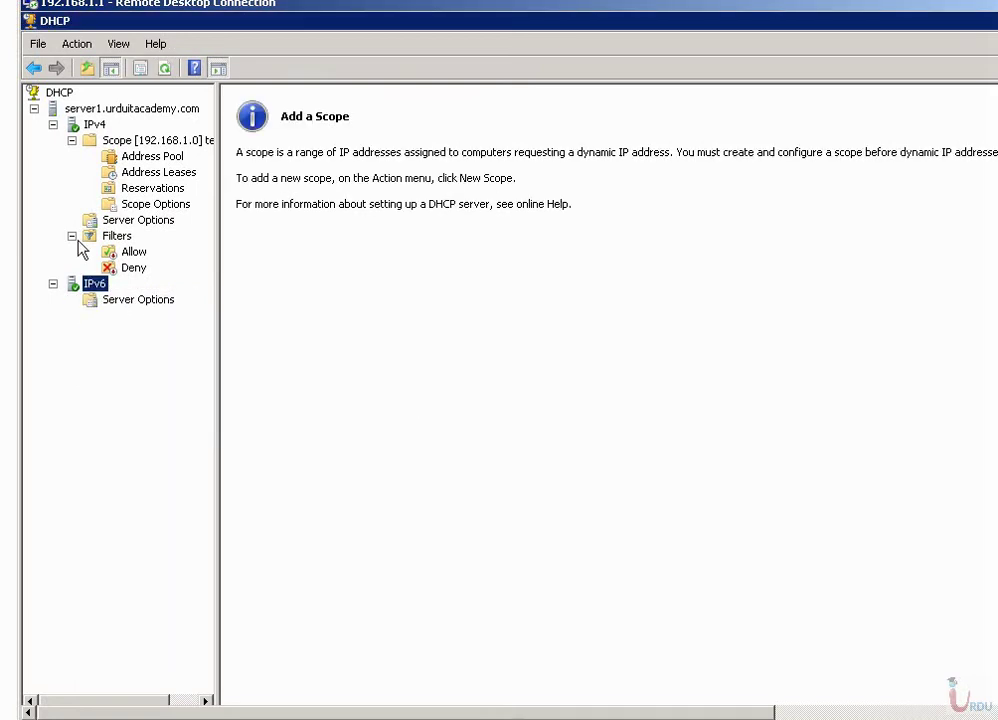
# - Delete the 192.168.1.0 scope under IPv4, confirm the deletion, and close the DHCP console
pyautogui.rightClick(123, 142)
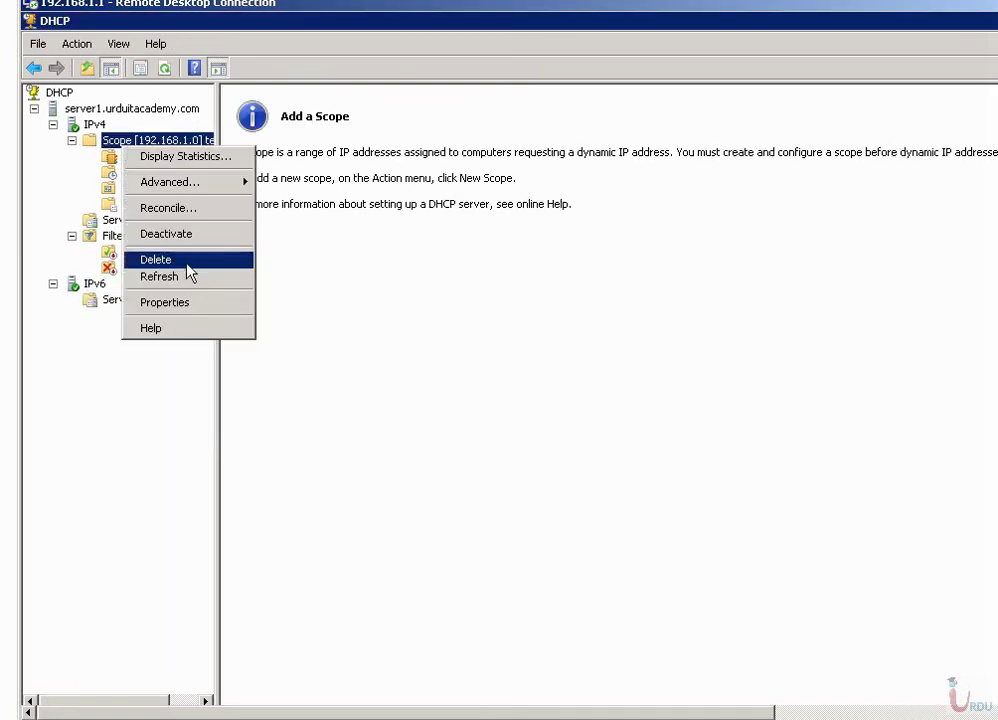
pyautogui.click(186, 262)
pyautogui.click(768, 442)
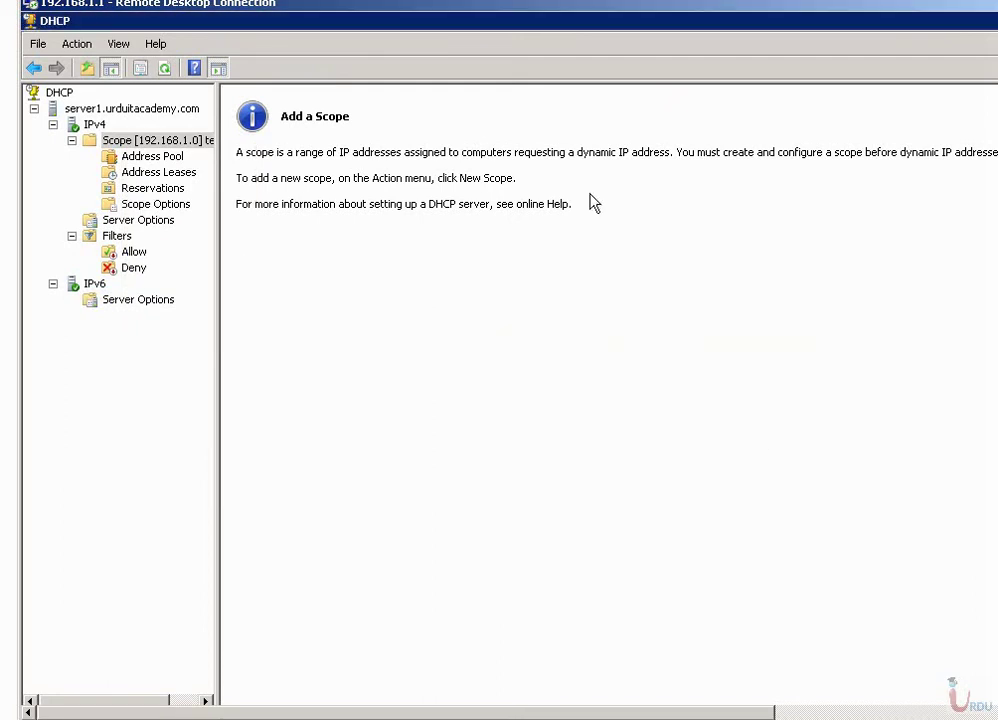
pyautogui.doubleClick(645, 24)
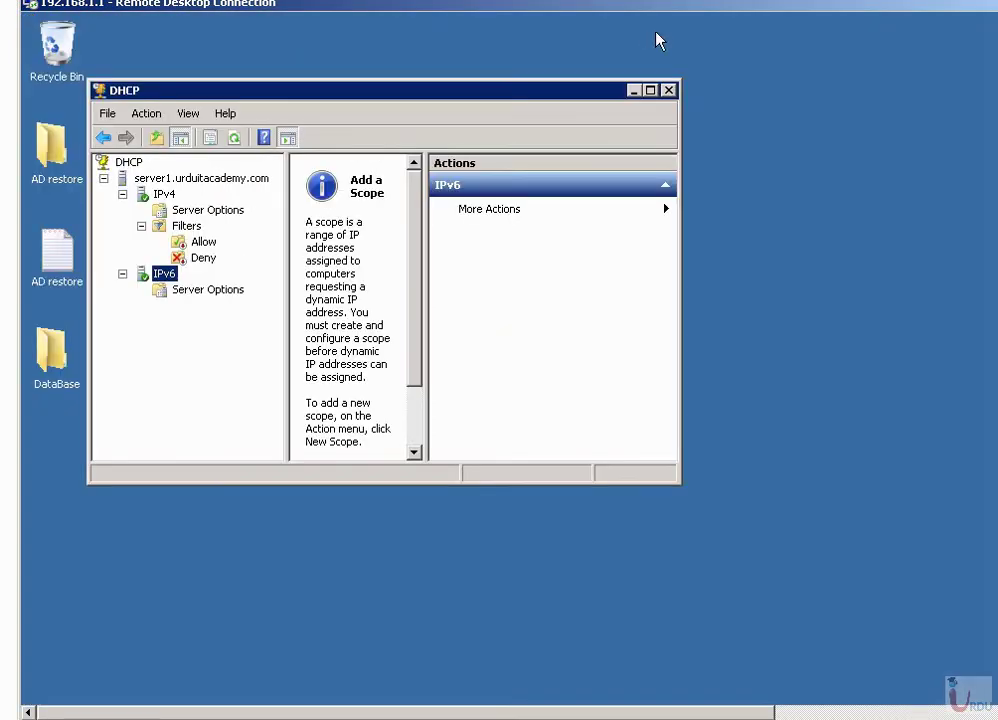
pyautogui.click(667, 87)
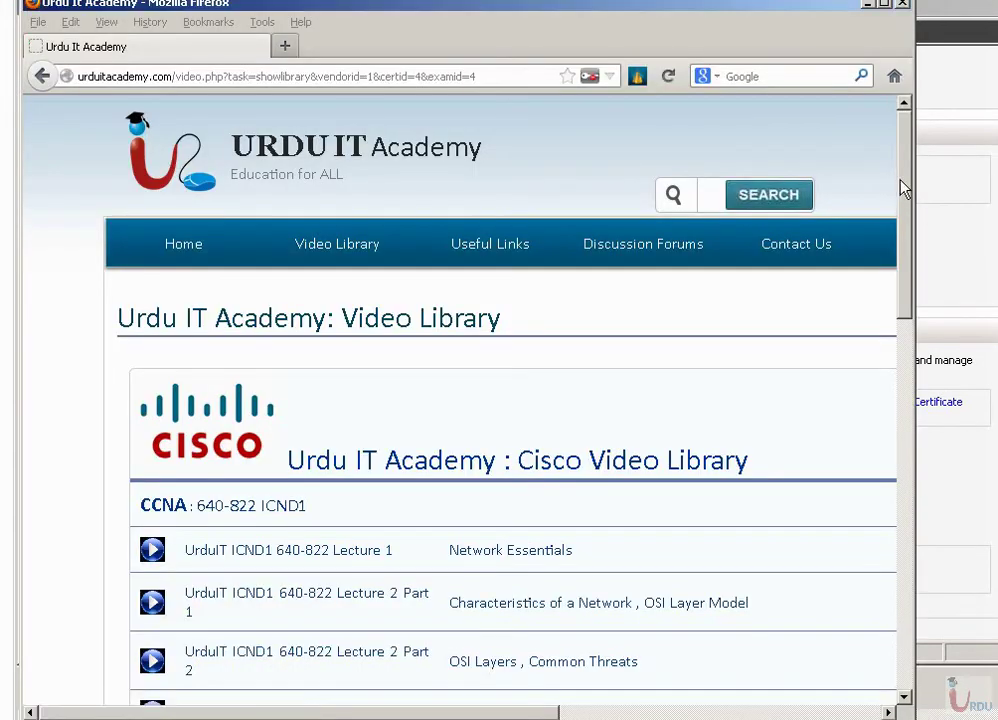
# - Look through both pages of the 640-822 ICND1 lecture list and highlight the router and routing lecture topics
pyautogui.moveTo(900, 189); pyautogui.dragTo(926, 513)
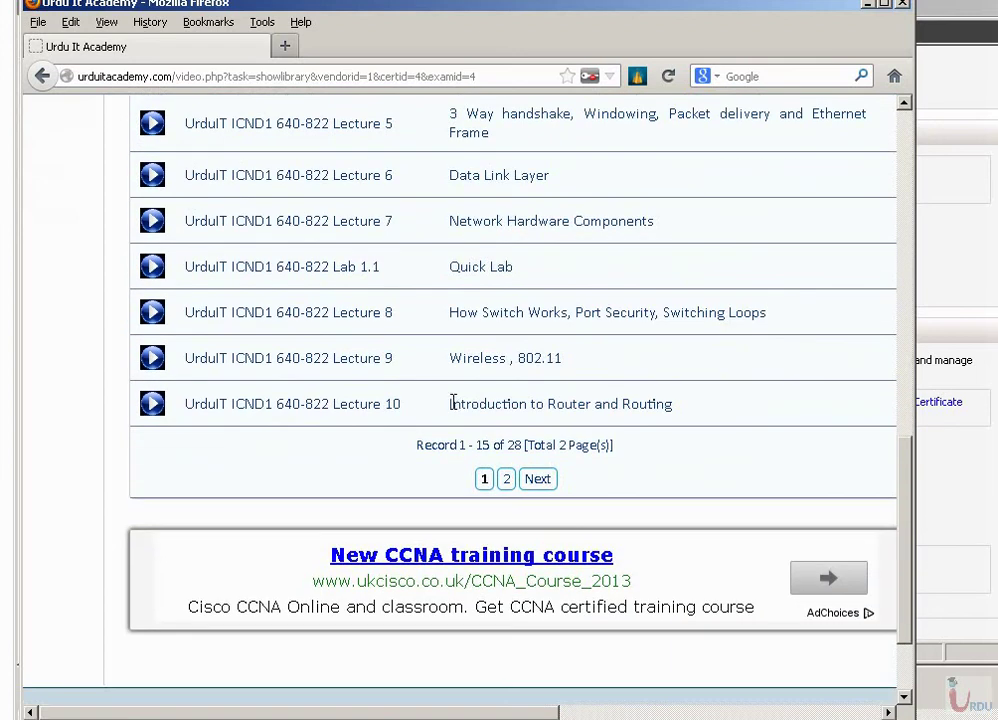
pyautogui.moveTo(452, 403); pyautogui.dragTo(706, 403)
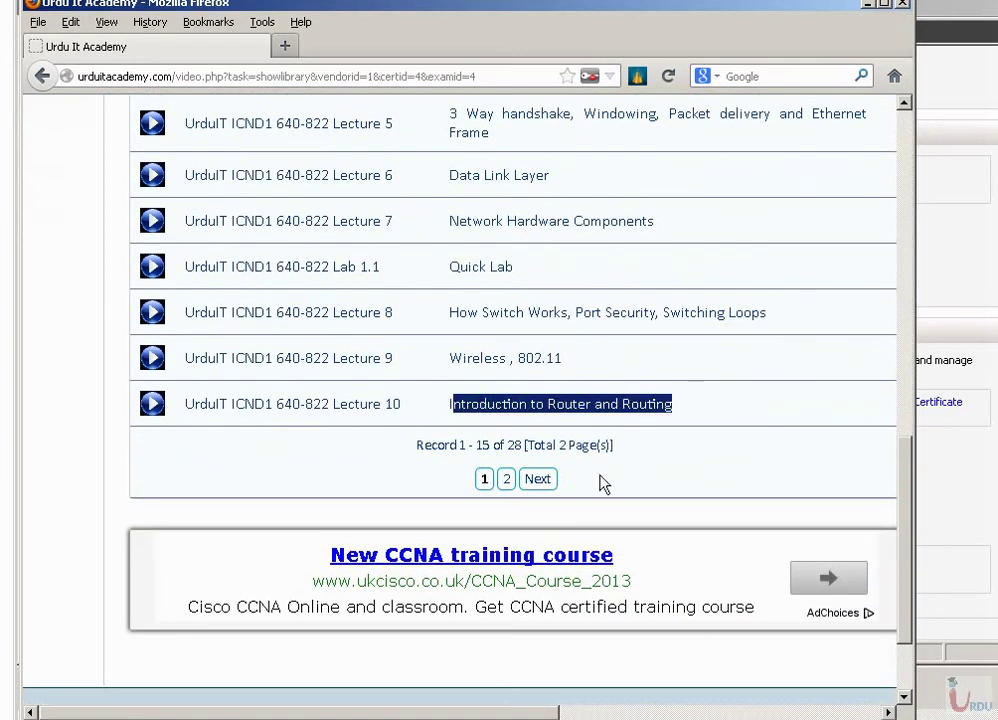
pyautogui.click(507, 480)
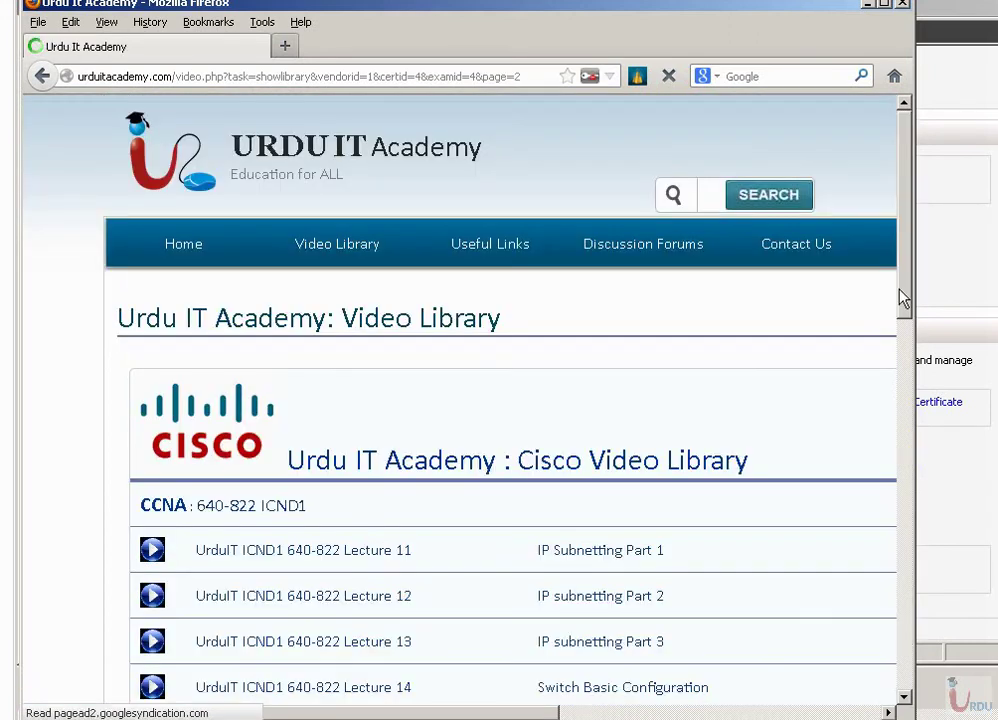
pyautogui.moveTo(909, 283); pyautogui.dragTo(893, 426)
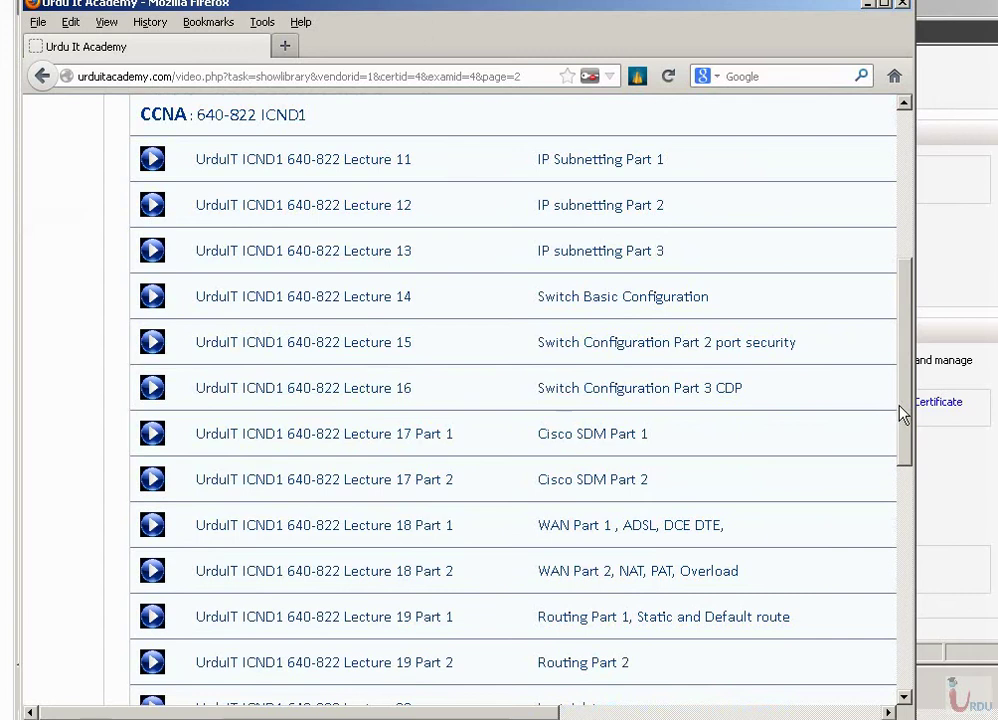
pyautogui.scroll(-3, 902, 454)
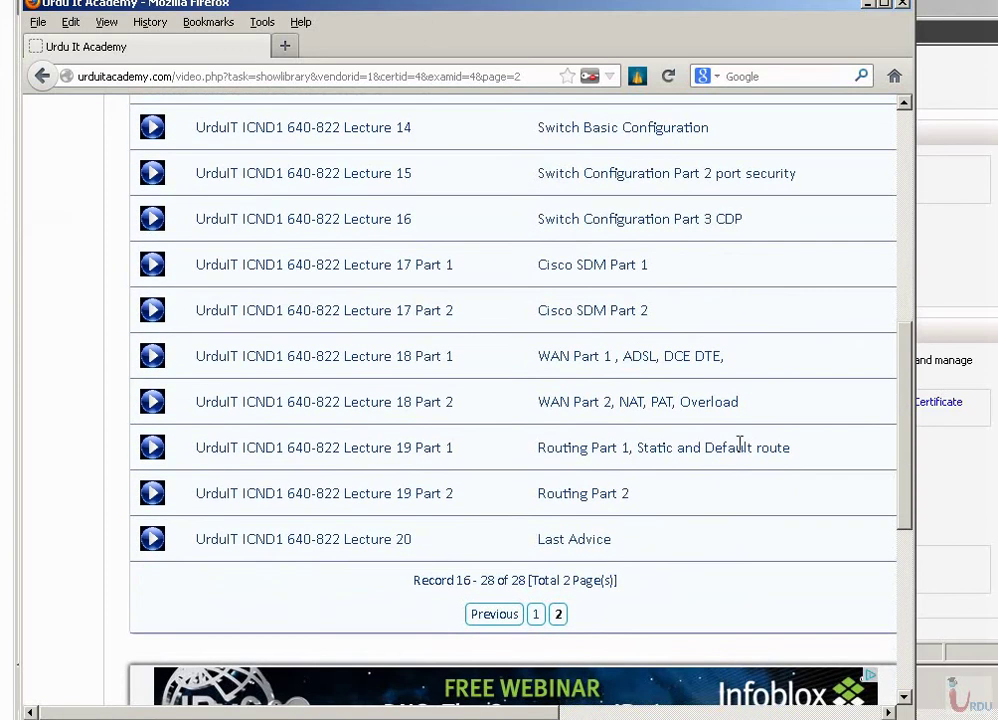
pyautogui.moveTo(790, 447); pyautogui.dragTo(520, 455)
pyautogui.moveTo(640, 495); pyautogui.dragTo(525, 498)
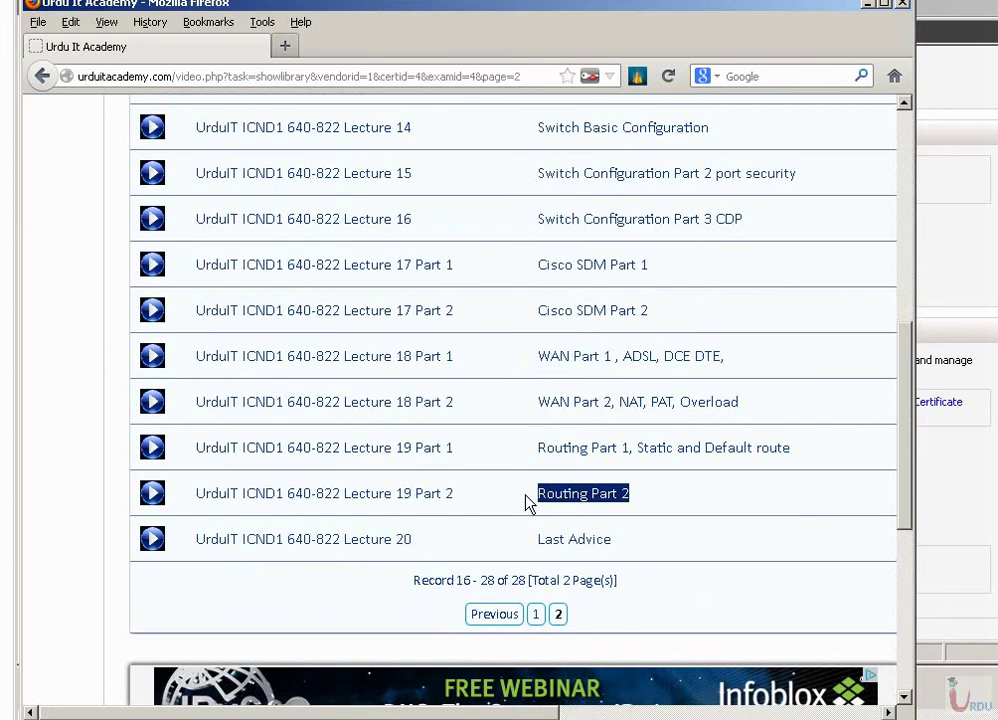
# - View the 640-816 ICND2 lecture list in the video library, highlight the Lecture 8 routing topic, and return to the remote server
pyautogui.scroll(10, 527, 503)
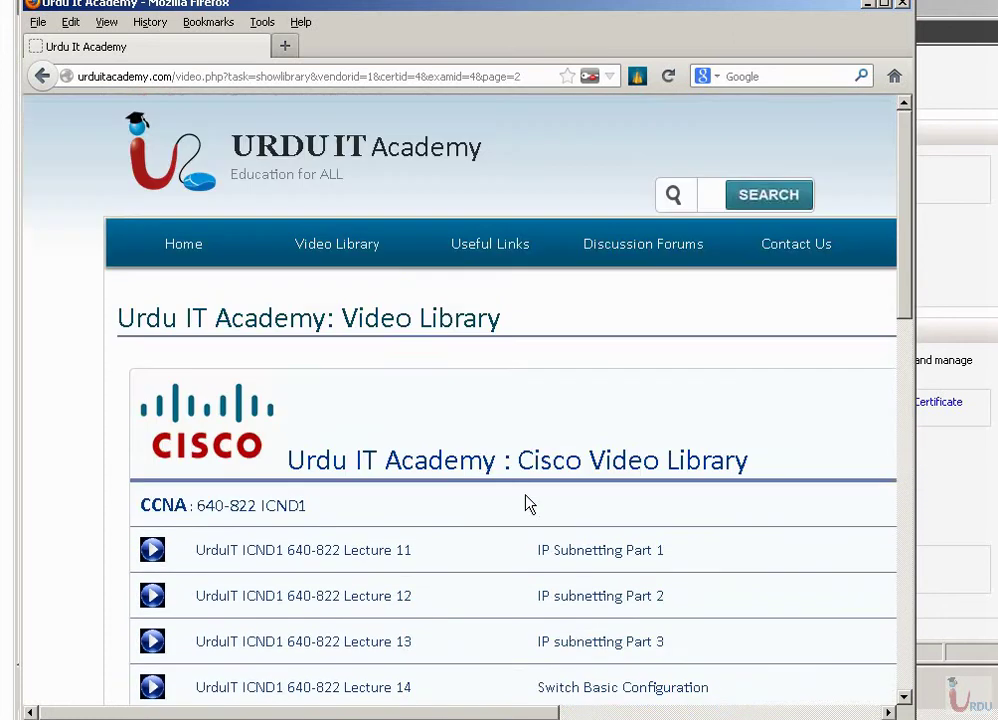
pyautogui.click(372, 252)
pyautogui.scroll(-3, 560, 480)
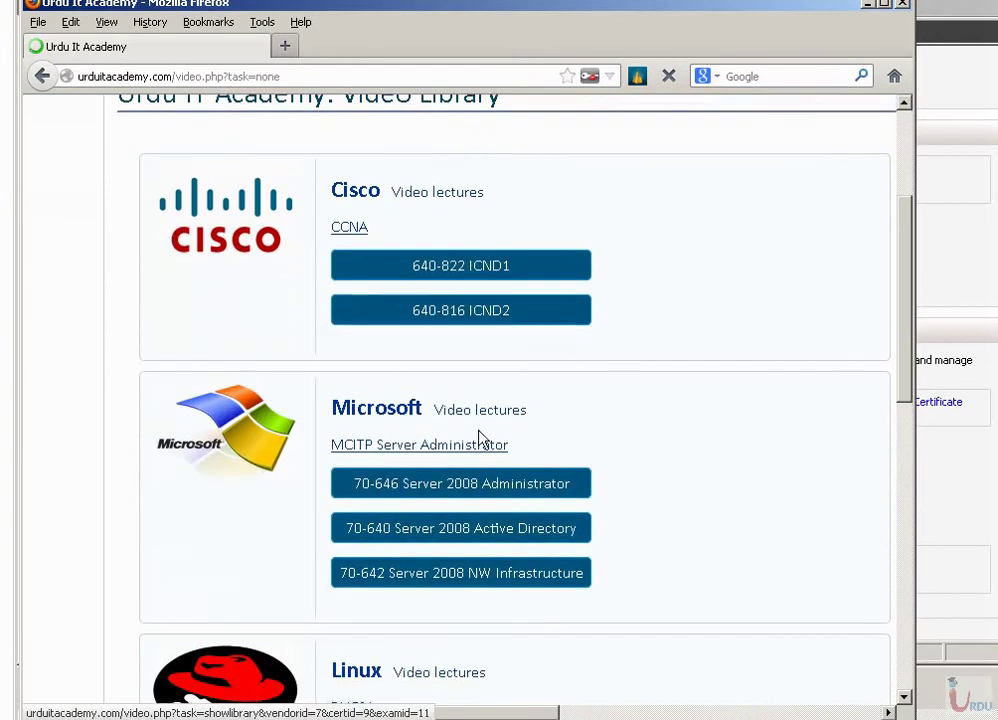
pyautogui.click(468, 308)
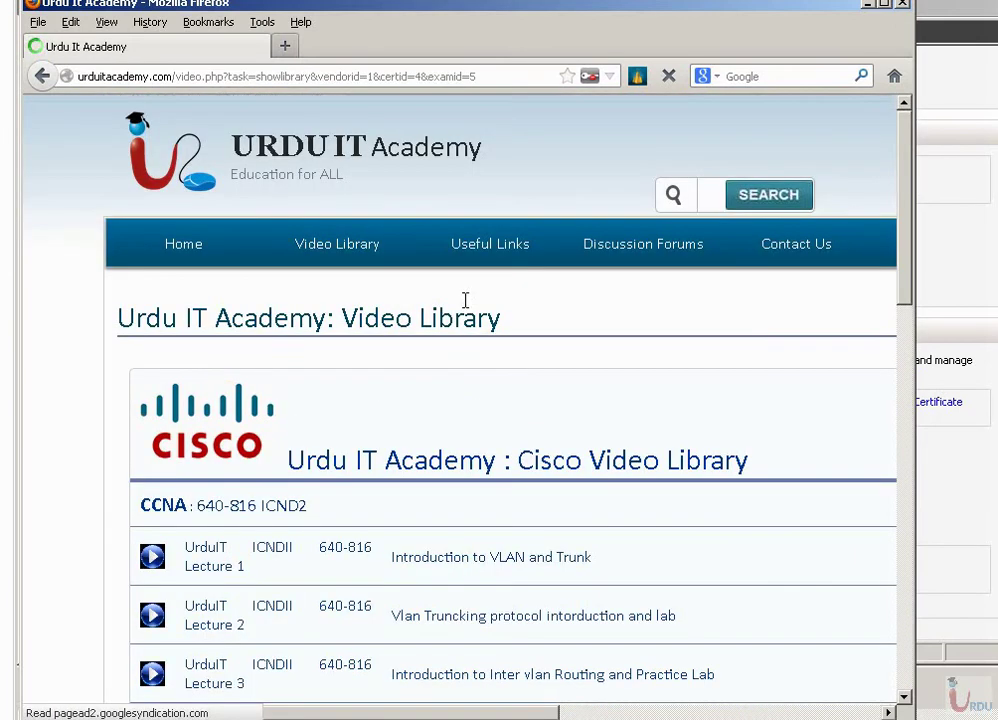
pyautogui.scroll(-5, 517, 374)
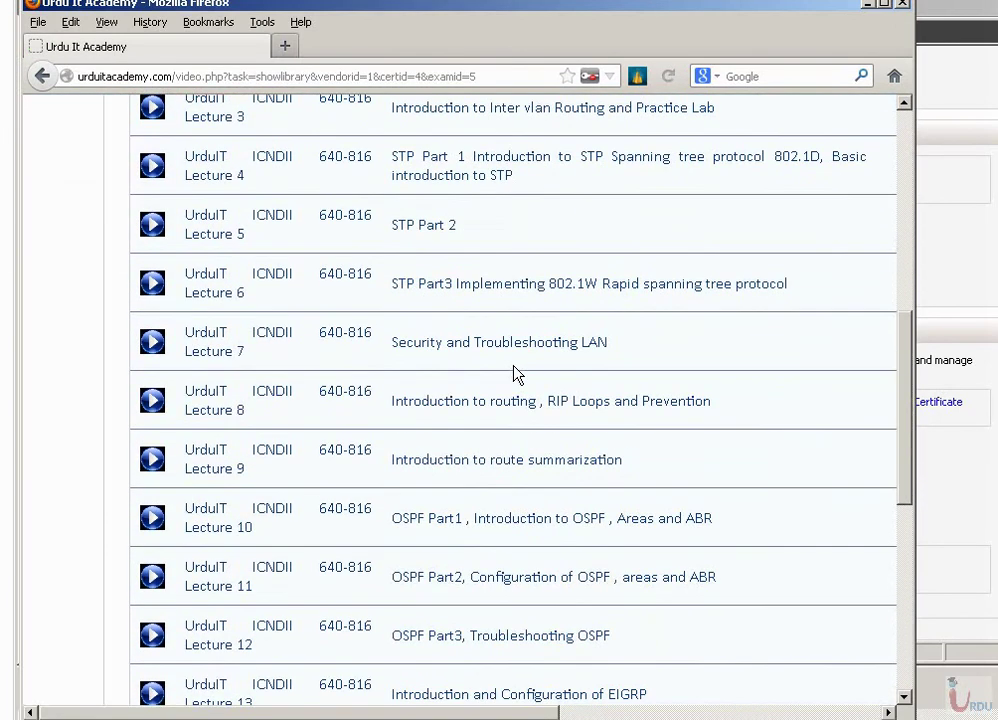
pyautogui.moveTo(390, 401); pyautogui.dragTo(668, 425)
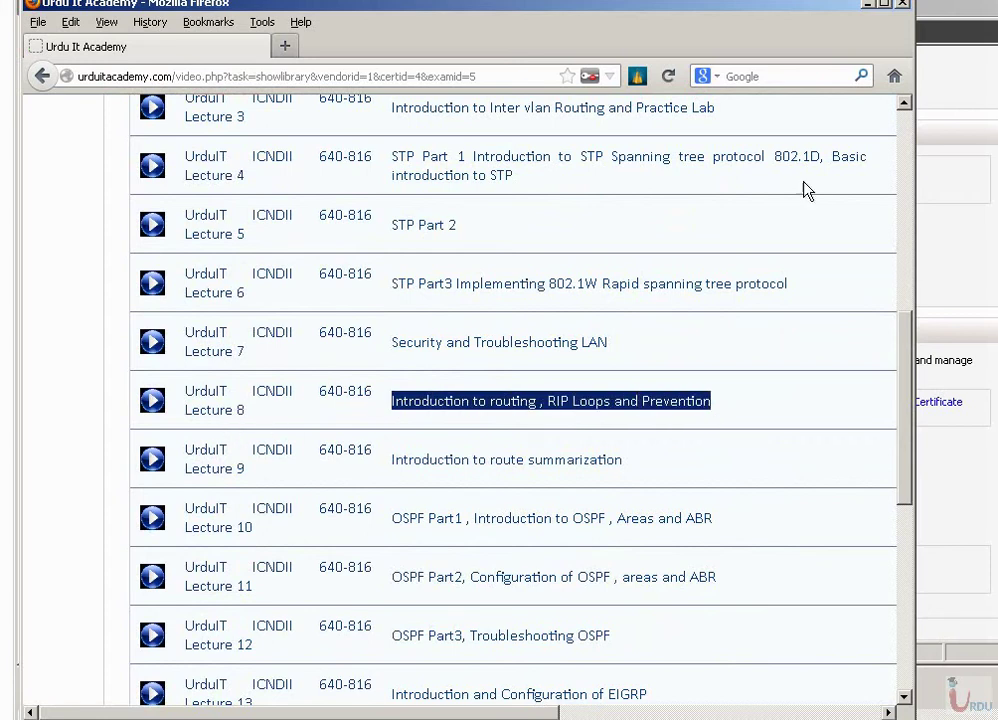
pyautogui.click(903, 32)
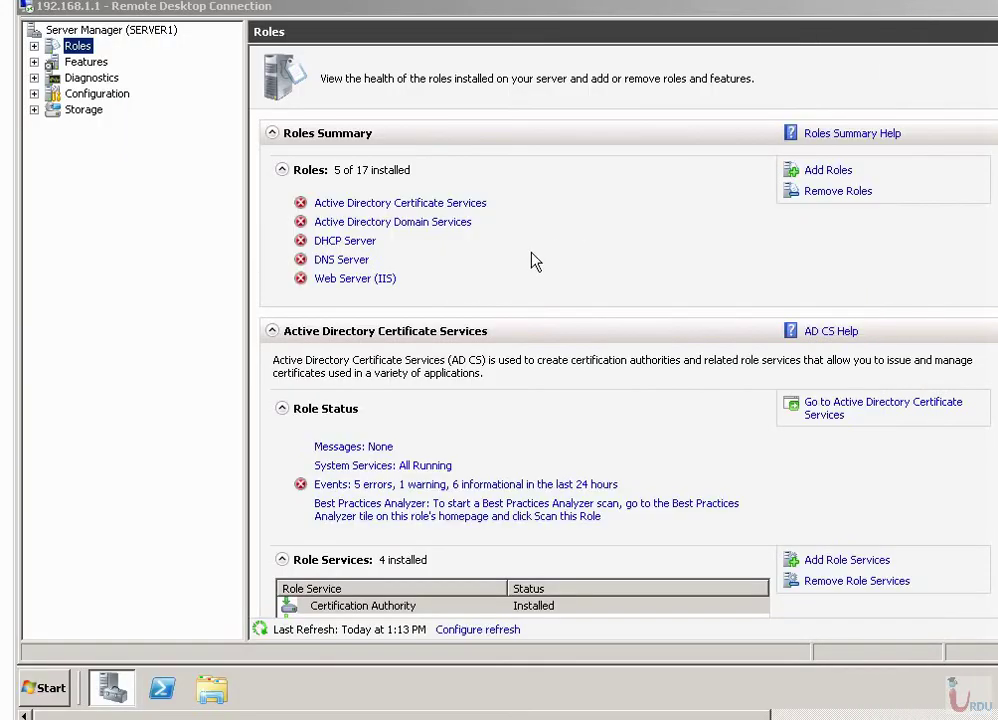
# - Switch to the Routing slide and handwrite "/24" in red above its bullet points
pyautogui.moveTo(686, 12); pyautogui.dragTo(674, 13)
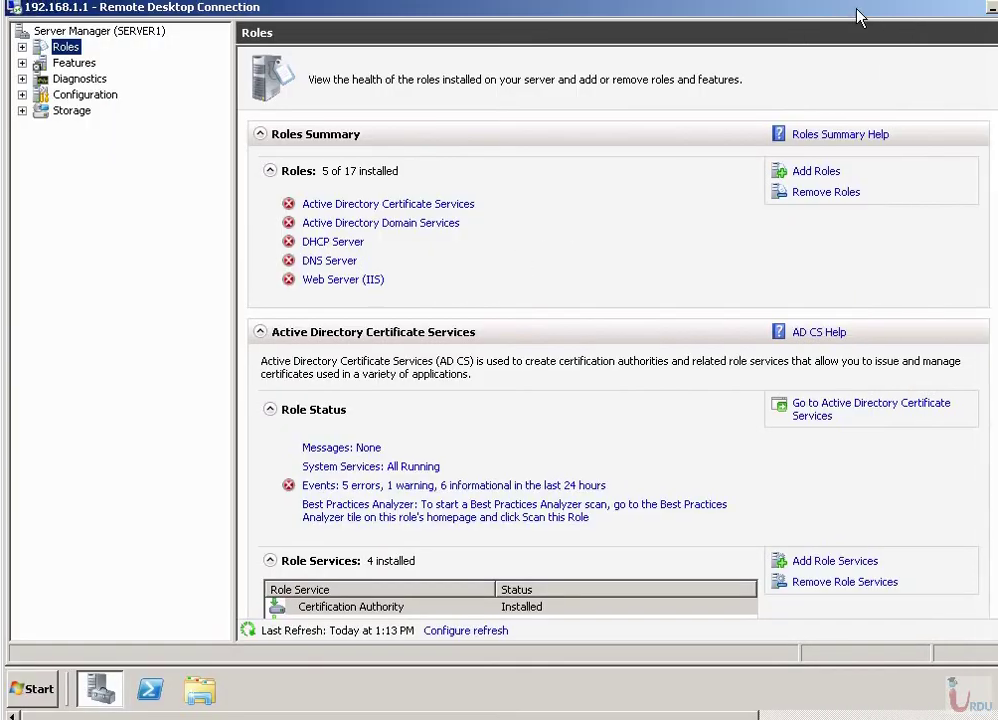
pyautogui.hotkey('alt', 'Tab')
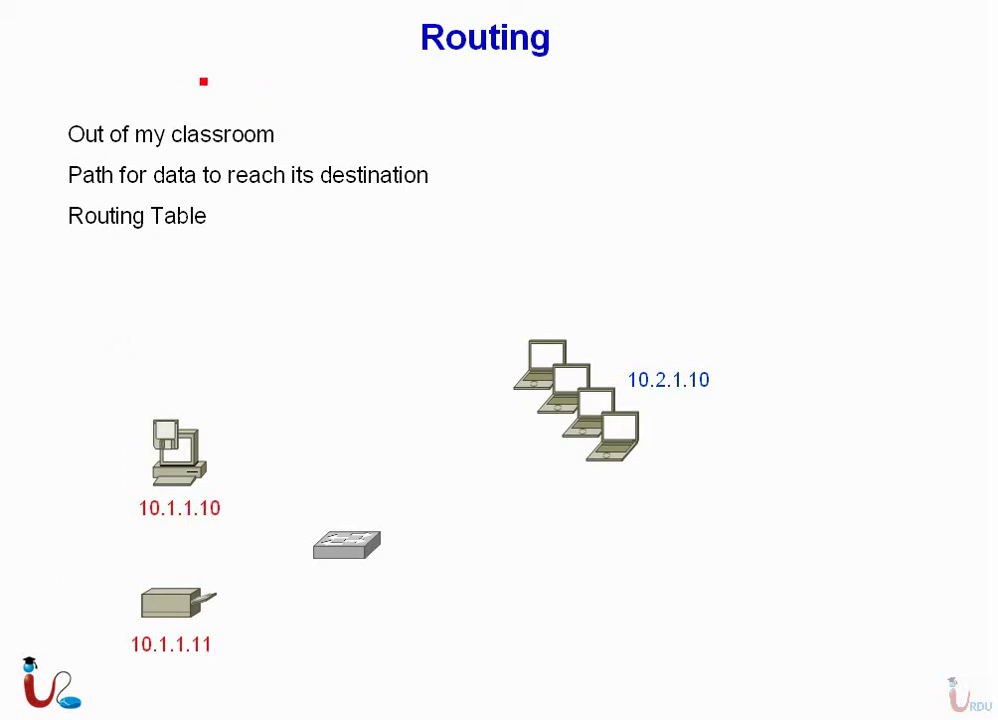
pyautogui.moveTo(212, 40)
pyautogui.mouseDown()
pyautogui.moveTo(193, 86)
pyautogui.moveTo(250, 84)
pyautogui.mouseUp()
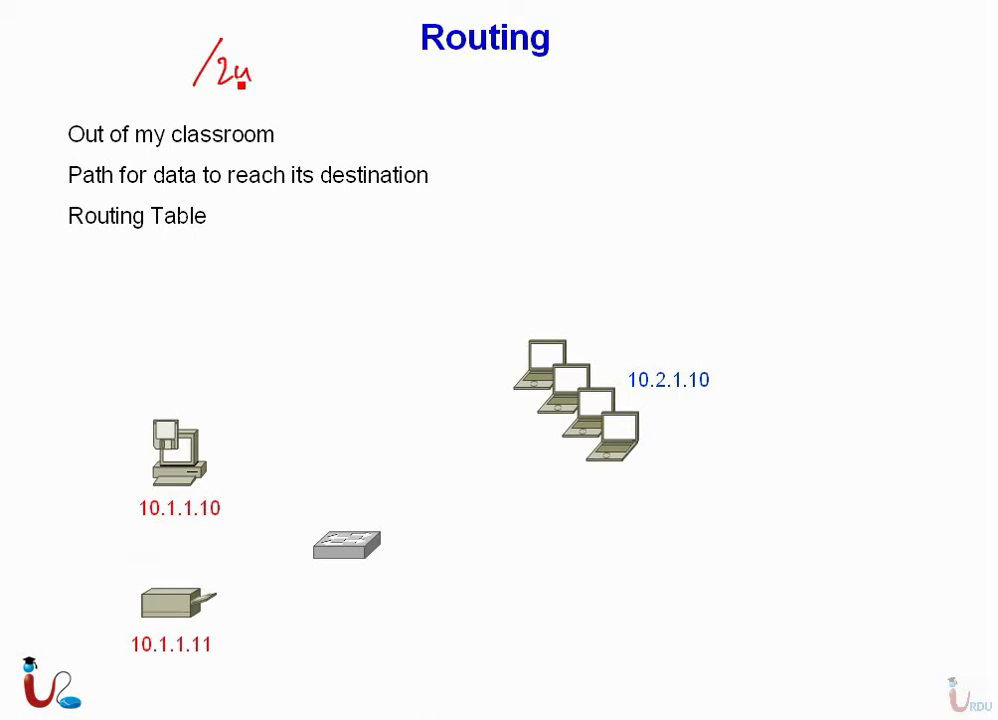
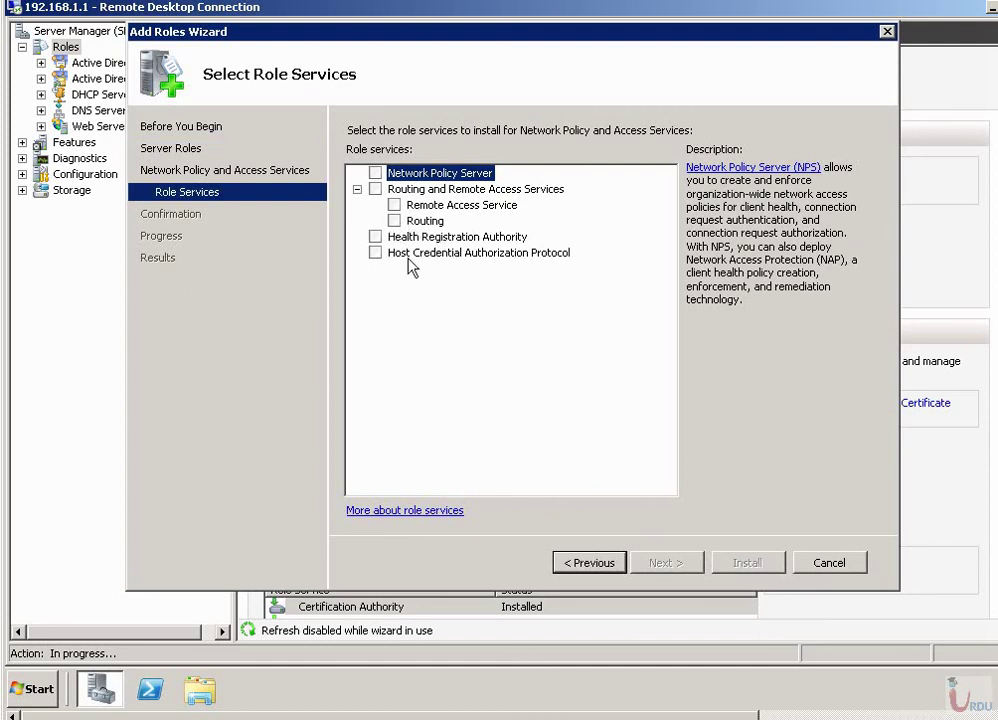
# - Install the Routing role service together with its required role services and close the Add Roles Wizard
pyautogui.click(394, 220)
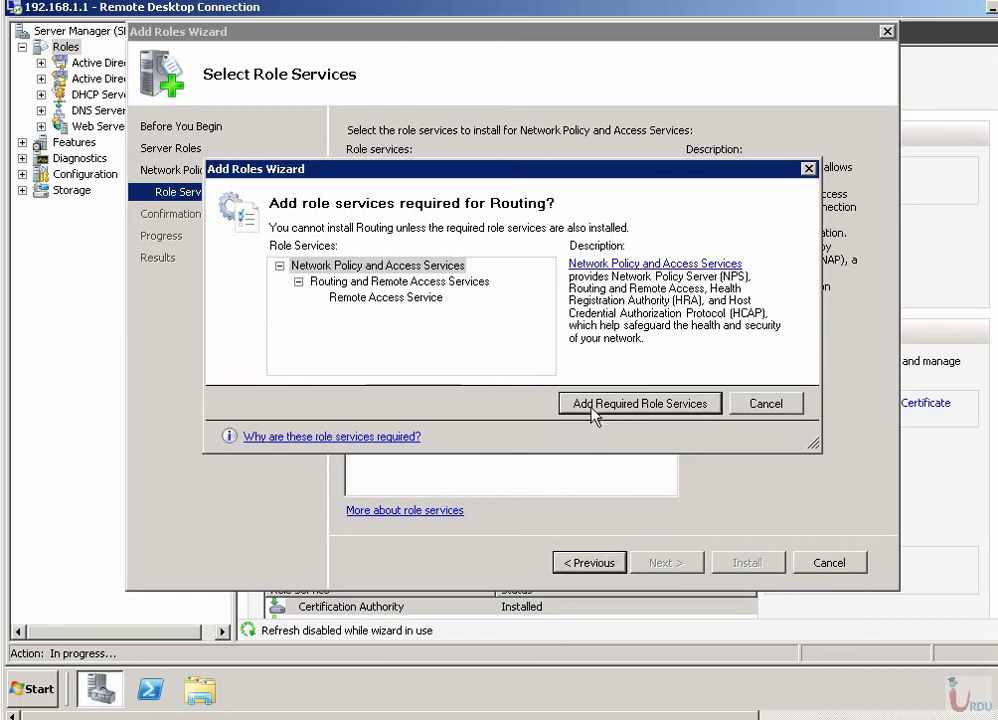
pyautogui.click(597, 405)
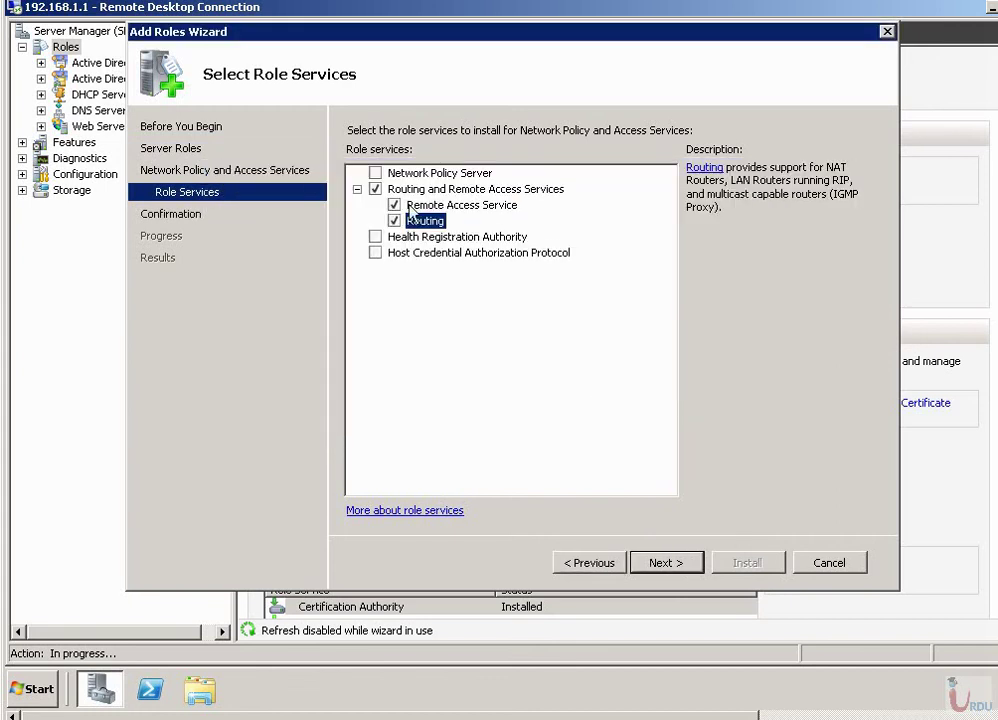
pyautogui.click(673, 562)
pyautogui.click(740, 566)
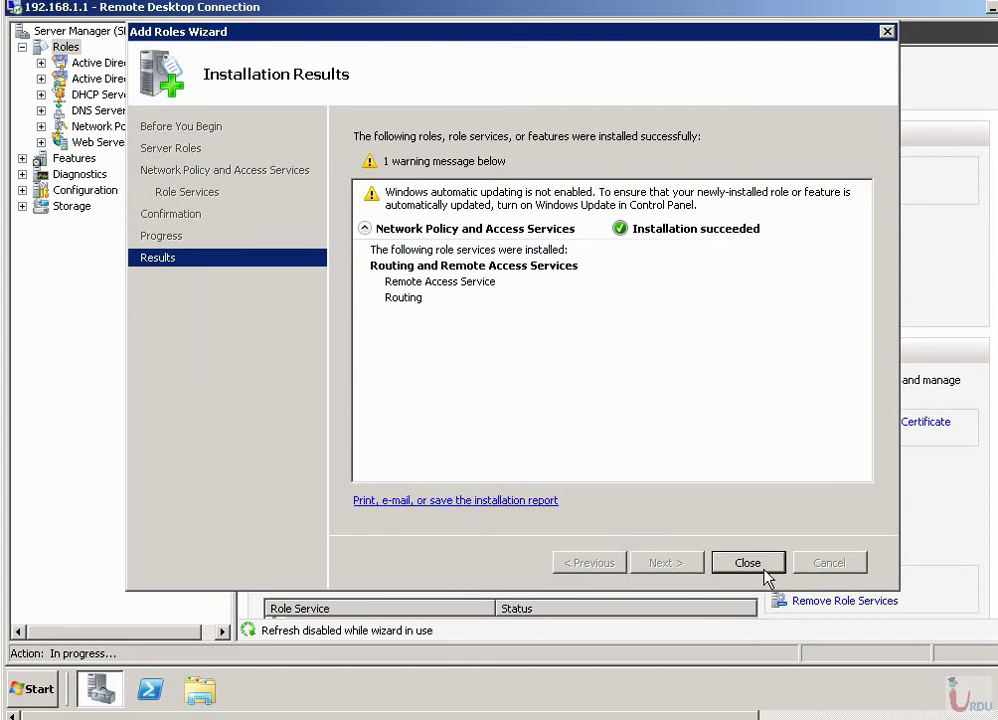
pyautogui.click(762, 567)
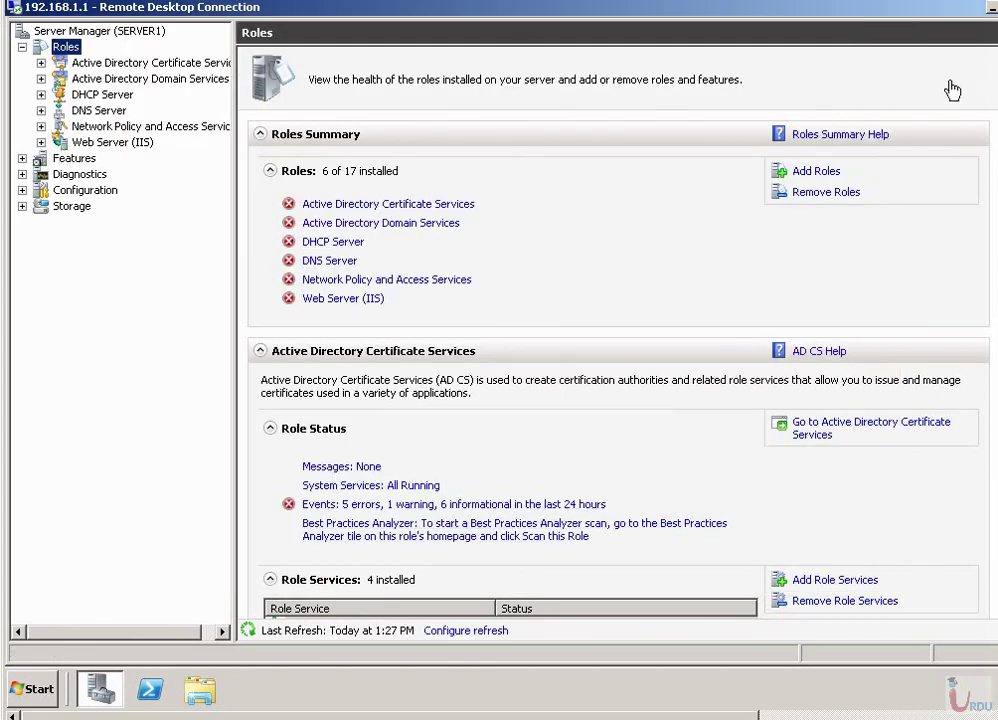
# - Start configuring and enabling Routing and Remote Access under the Network Policy and Access Services role
pyautogui.click(154, 128)
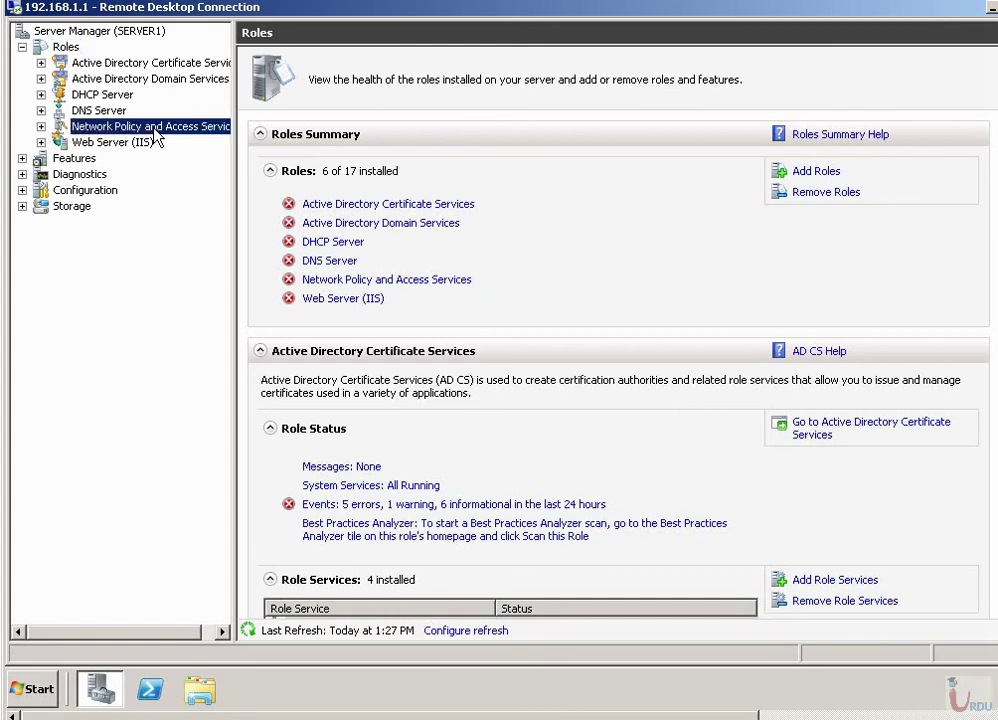
pyautogui.click(41, 126)
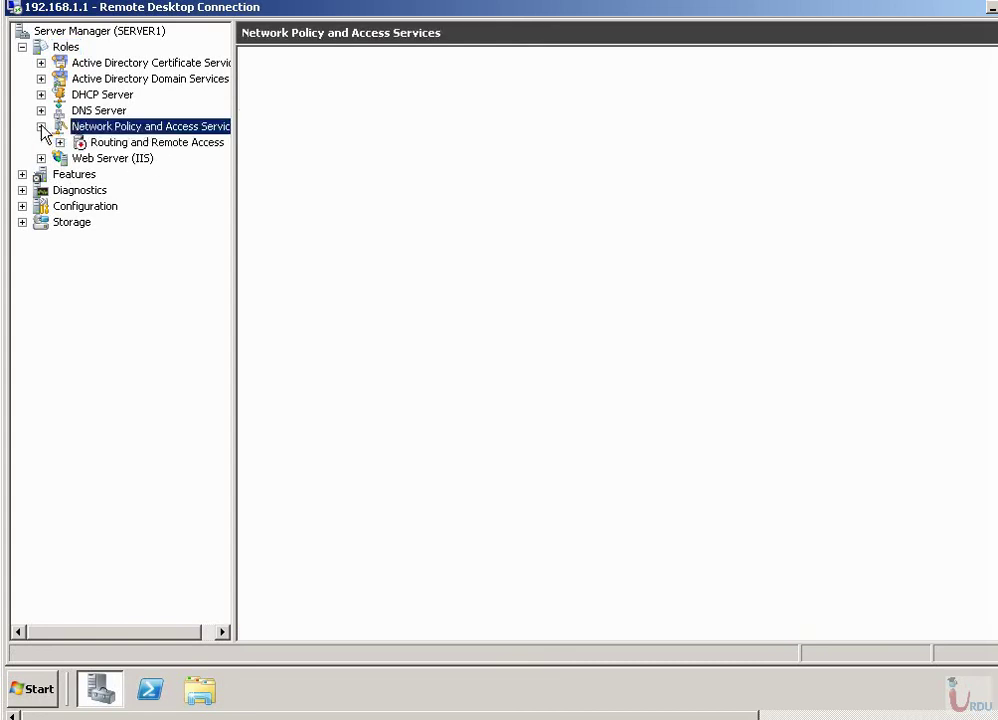
pyautogui.click(116, 145)
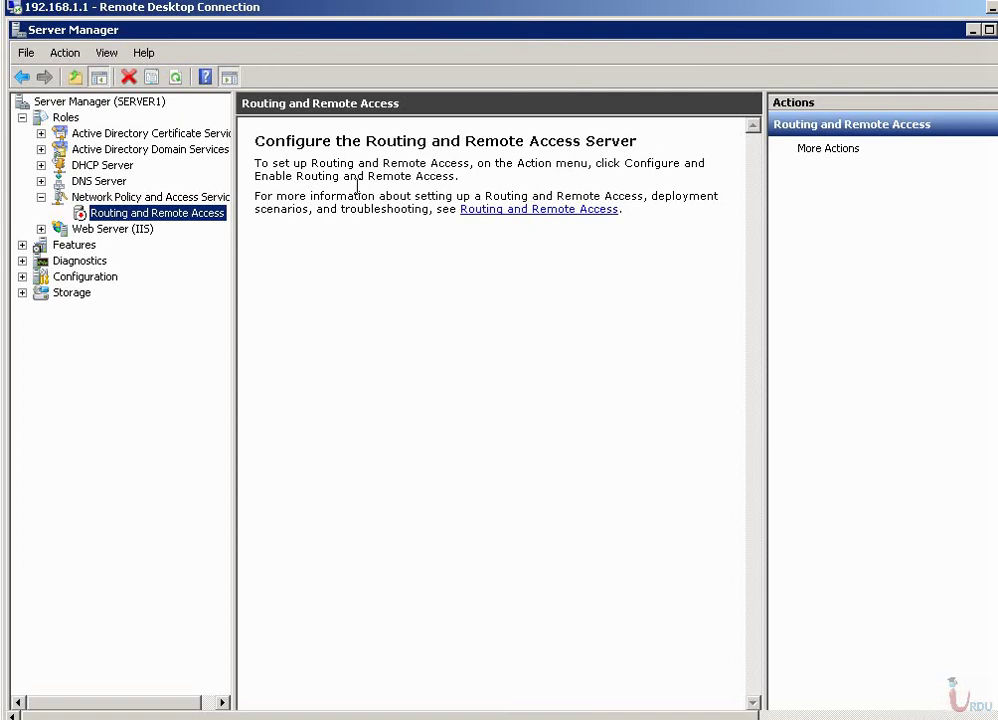
pyautogui.rightClick(175, 219)
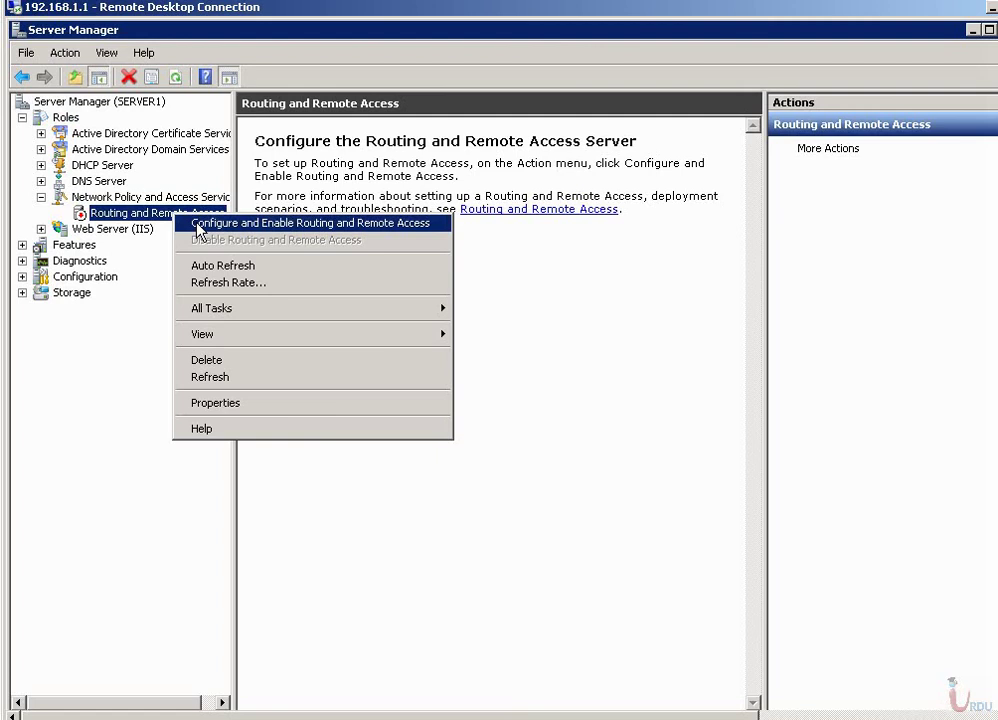
pyautogui.click(196, 223)
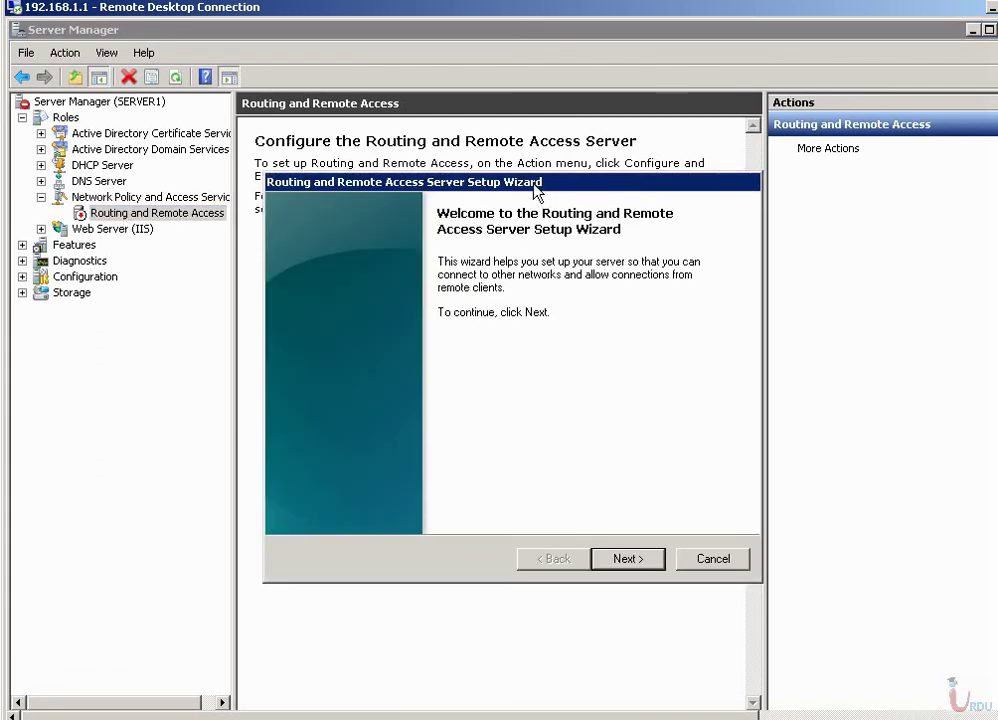
pyautogui.moveTo(420, 181); pyautogui.dragTo(378, 178)
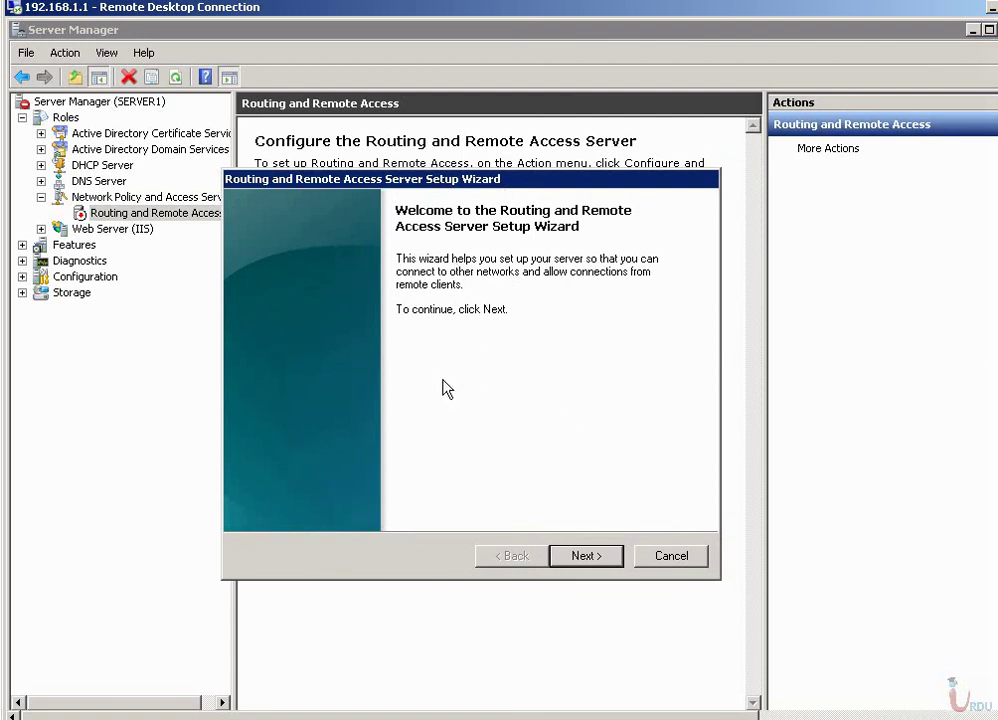
# - Choose a custom configuration with LAN routing, finish the setup wizard, and start the Routing and Remote Access service
pyautogui.click(603, 558)
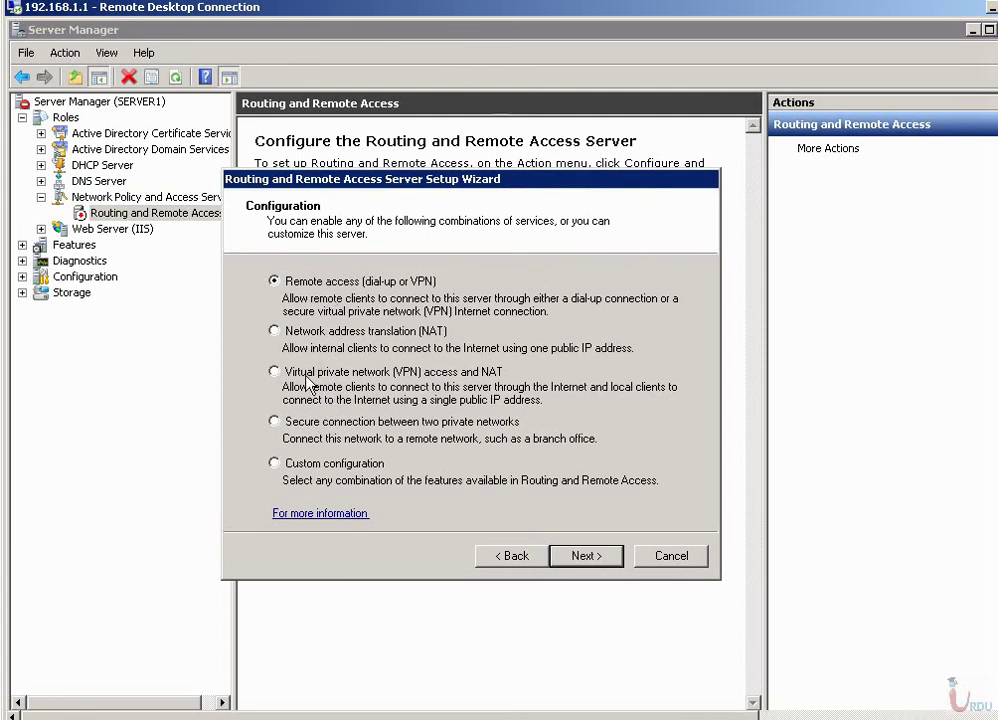
pyautogui.click(288, 466)
pyautogui.click(585, 556)
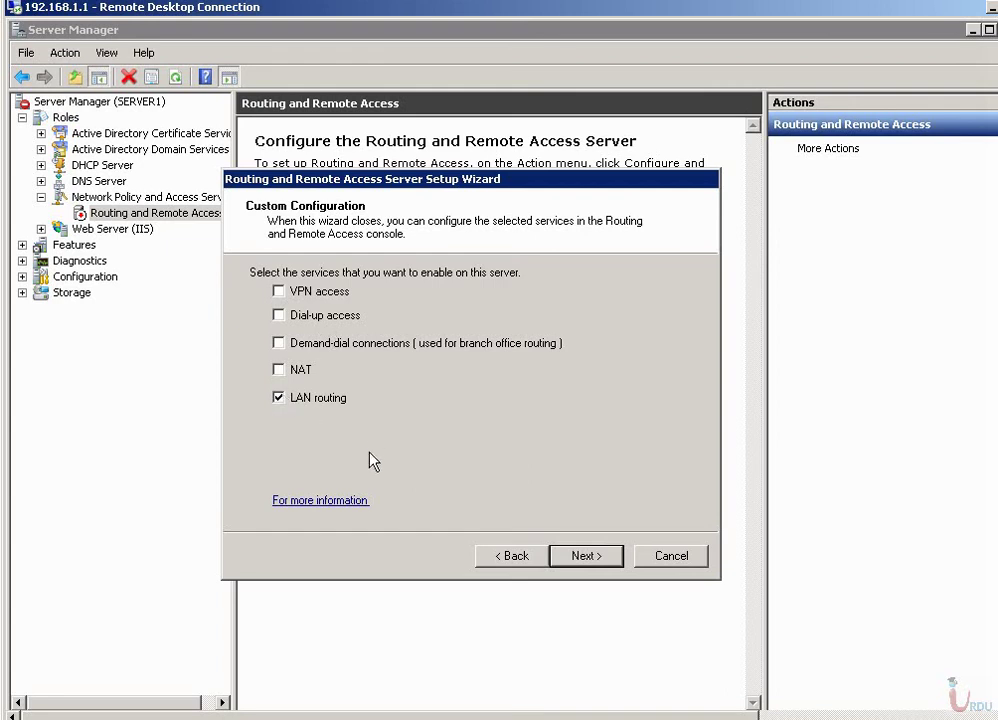
pyautogui.click(589, 558)
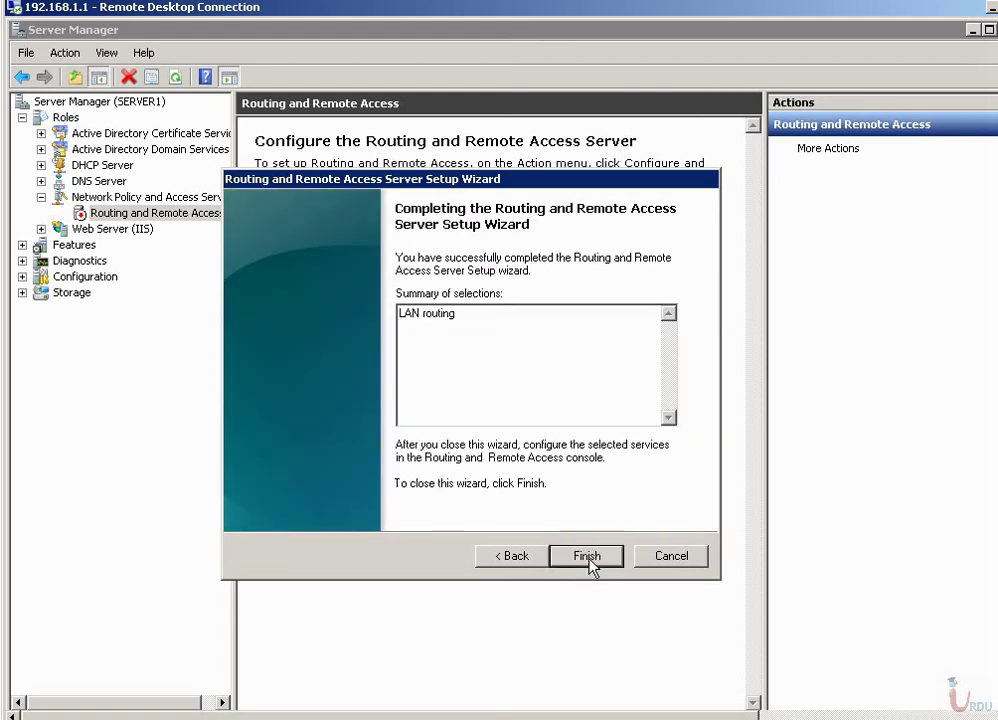
pyautogui.click(588, 557)
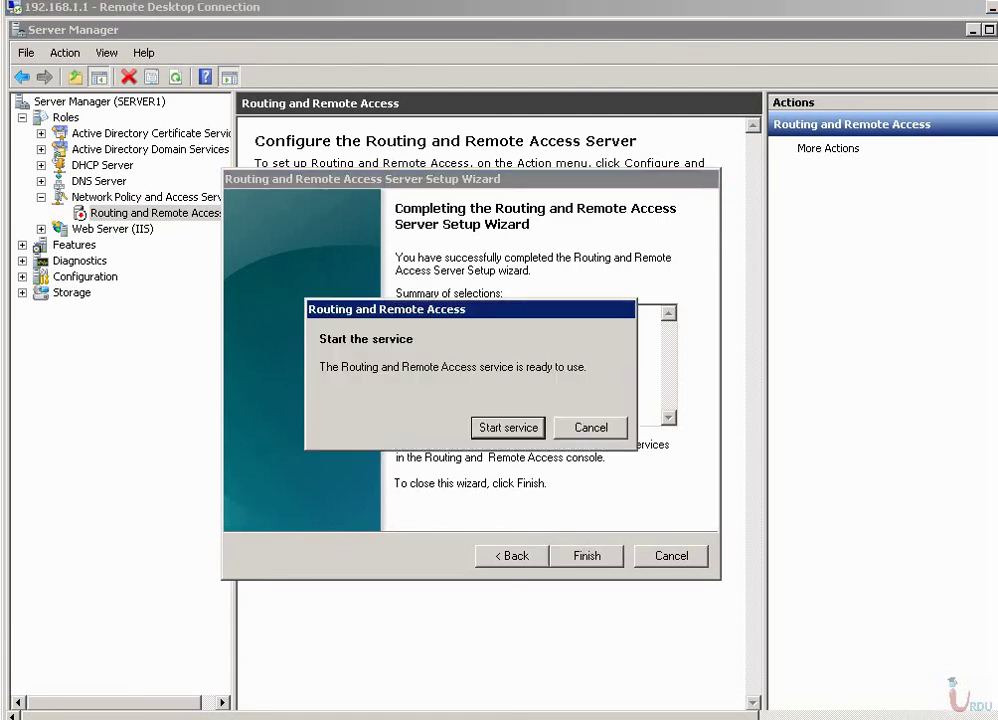
pyautogui.click(506, 430)
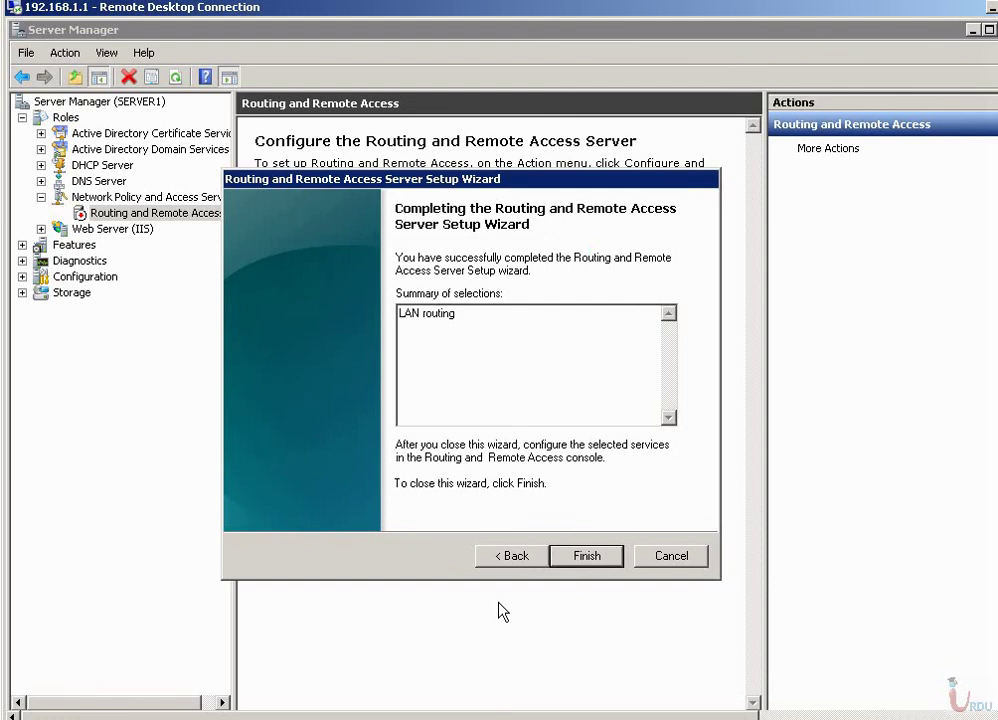
# - Finish the Routing and Remote Access setup and display the IPv6 static routes
pyautogui.click(600, 558)
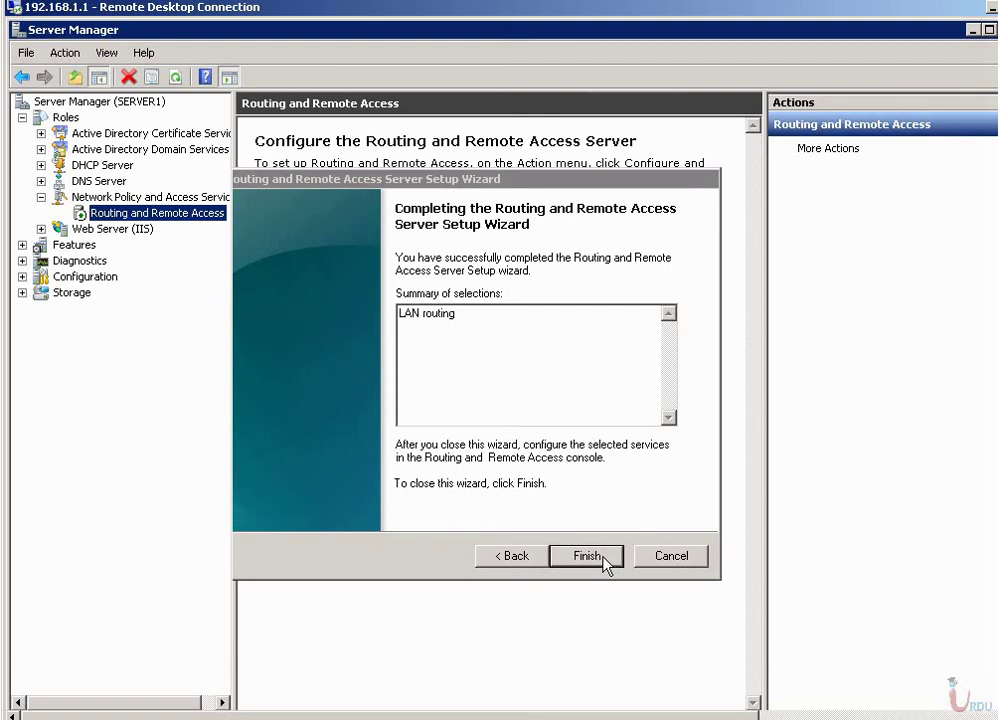
pyautogui.click(604, 562)
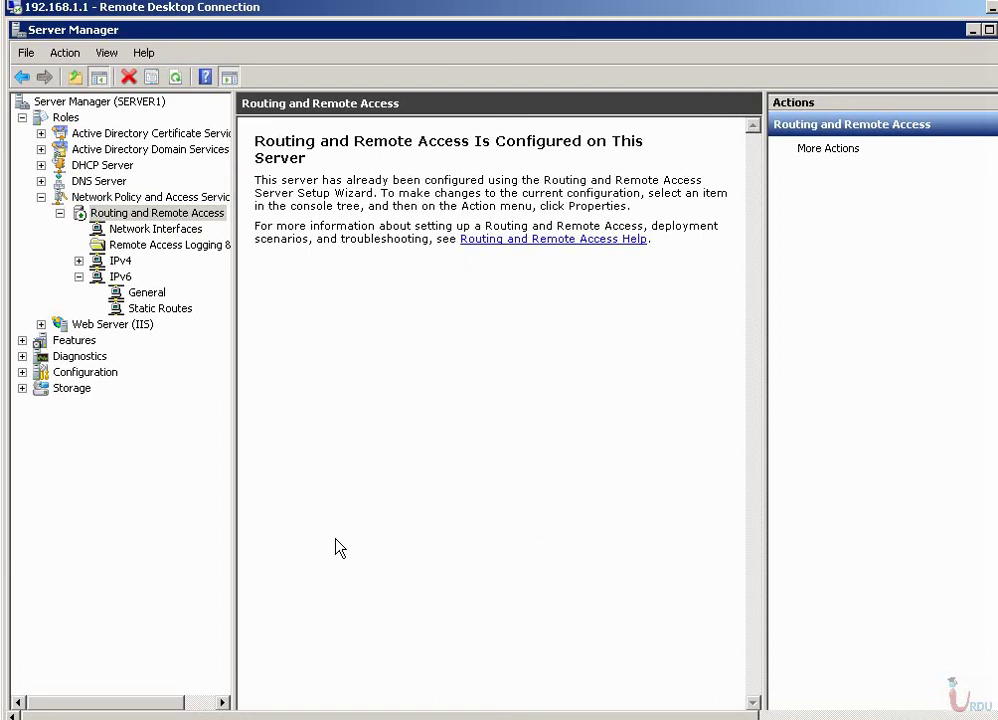
pyautogui.click(152, 309)
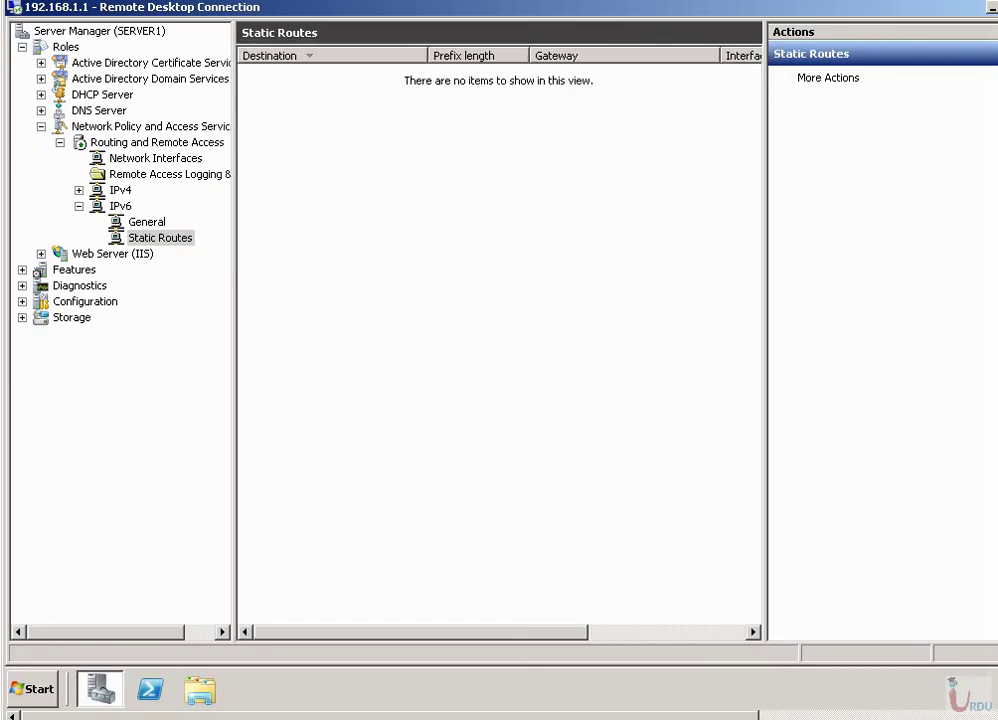
# - Open a Command Prompt on the server, closing the duplicate windows and placing the remaining one fully in view
pyautogui.click(52, 688)
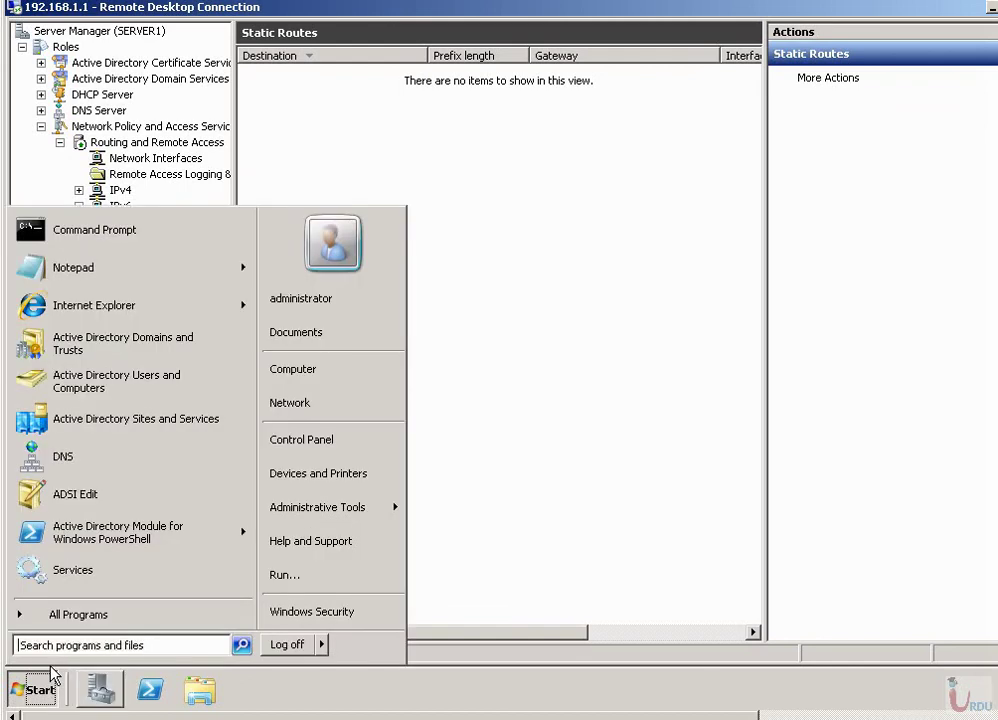
pyautogui.click(127, 241)
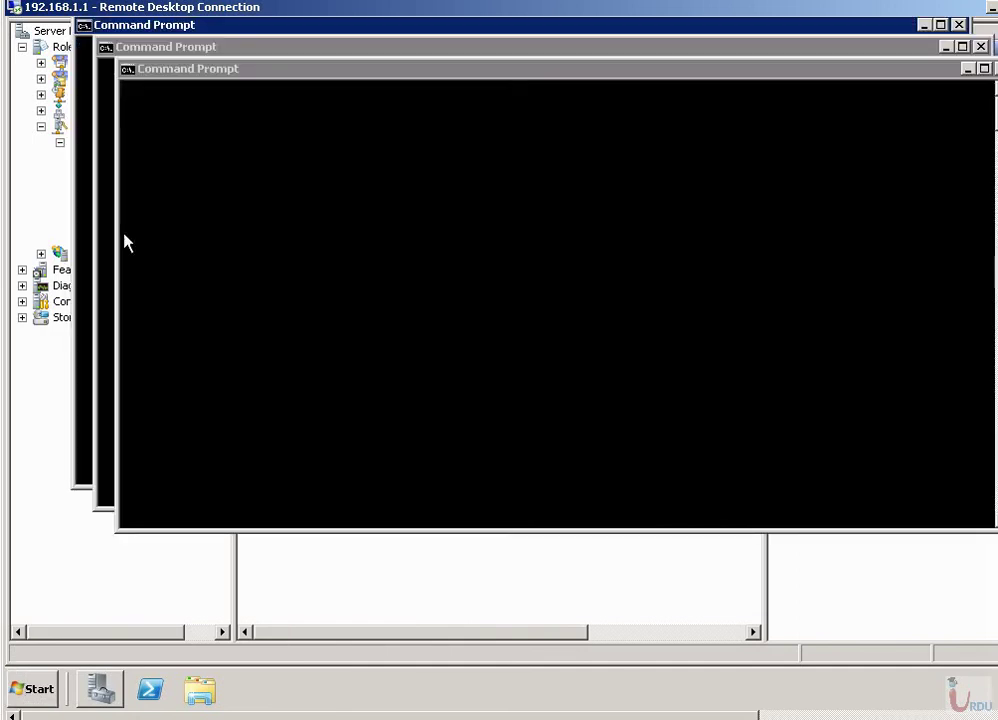
pyautogui.click(984, 68)
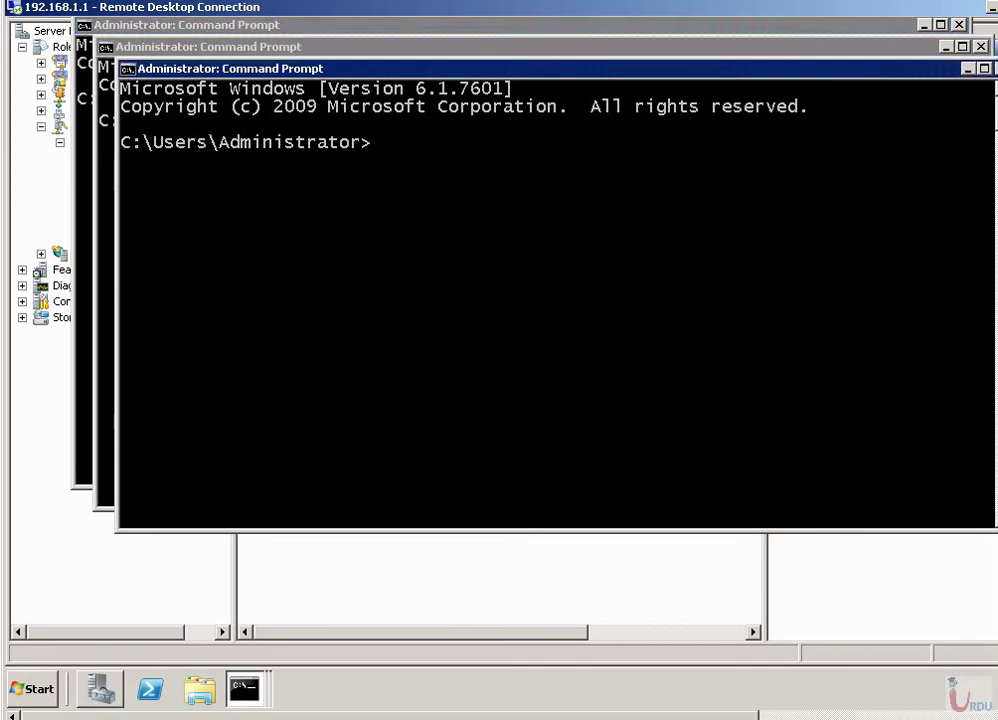
pyautogui.click(957, 24)
pyautogui.moveTo(900, 52); pyautogui.dragTo(839, 76)
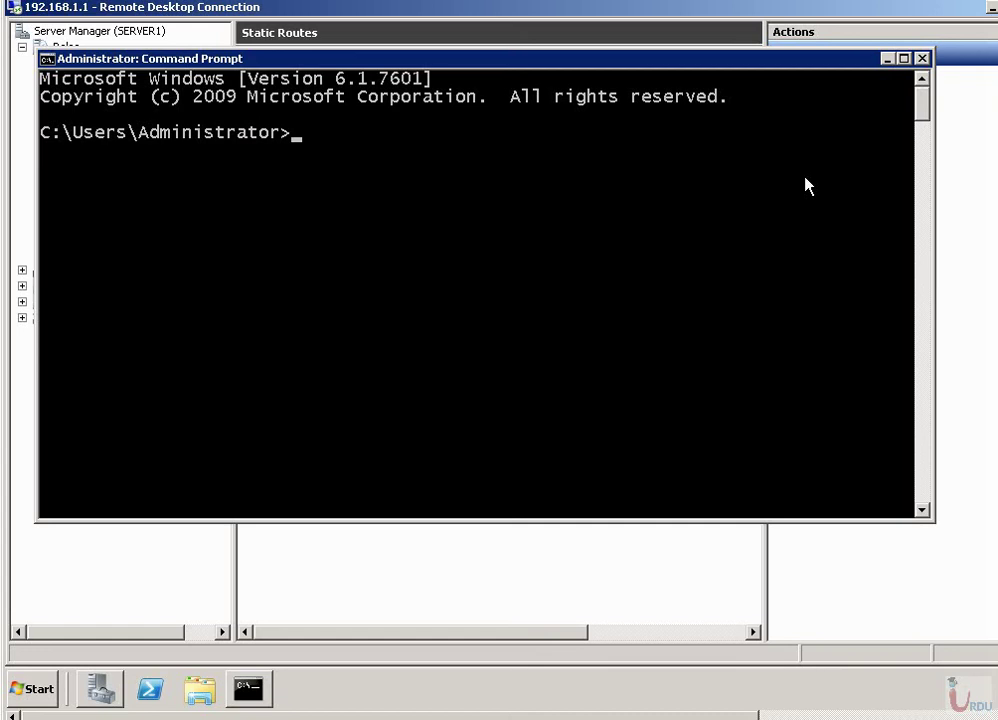
# - Run "route print" and review the active and persistent IPv4 routes
pyautogui.write('route print')
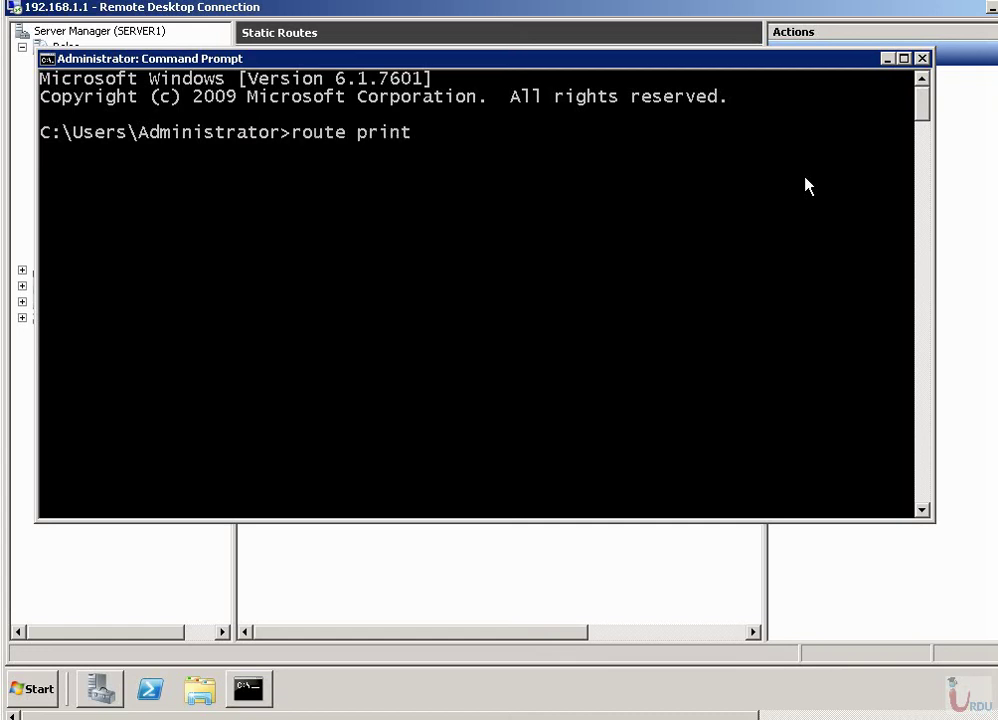
pyautogui.press('Return')
pyautogui.scroll(12, 668, 252)
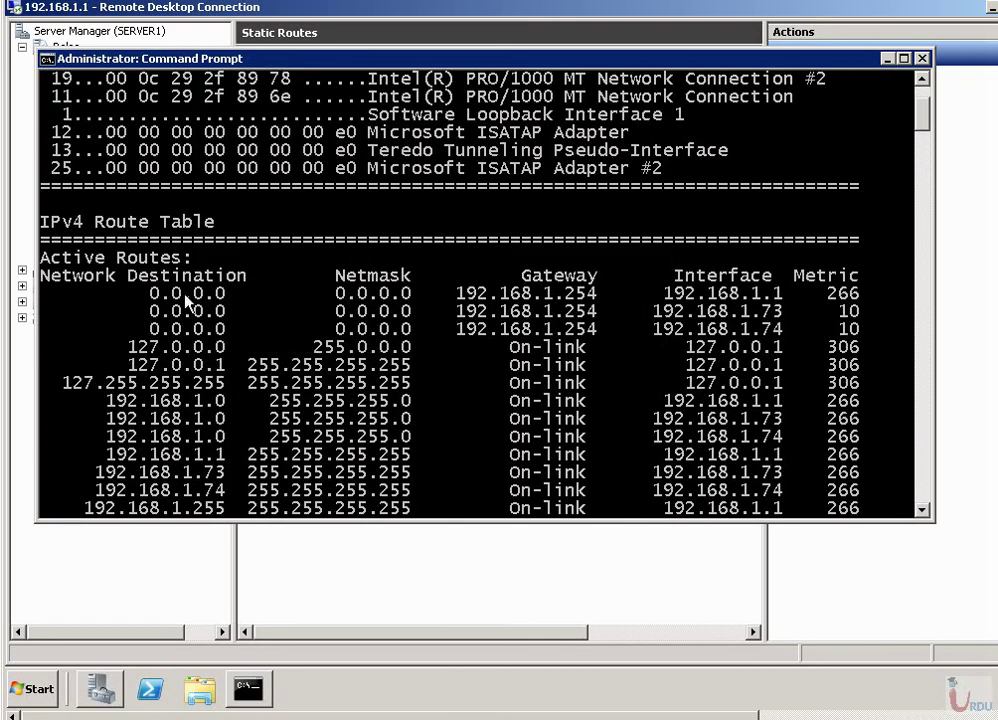
pyautogui.scroll(3, 240, 385)
pyautogui.scroll(-6, 240, 385)
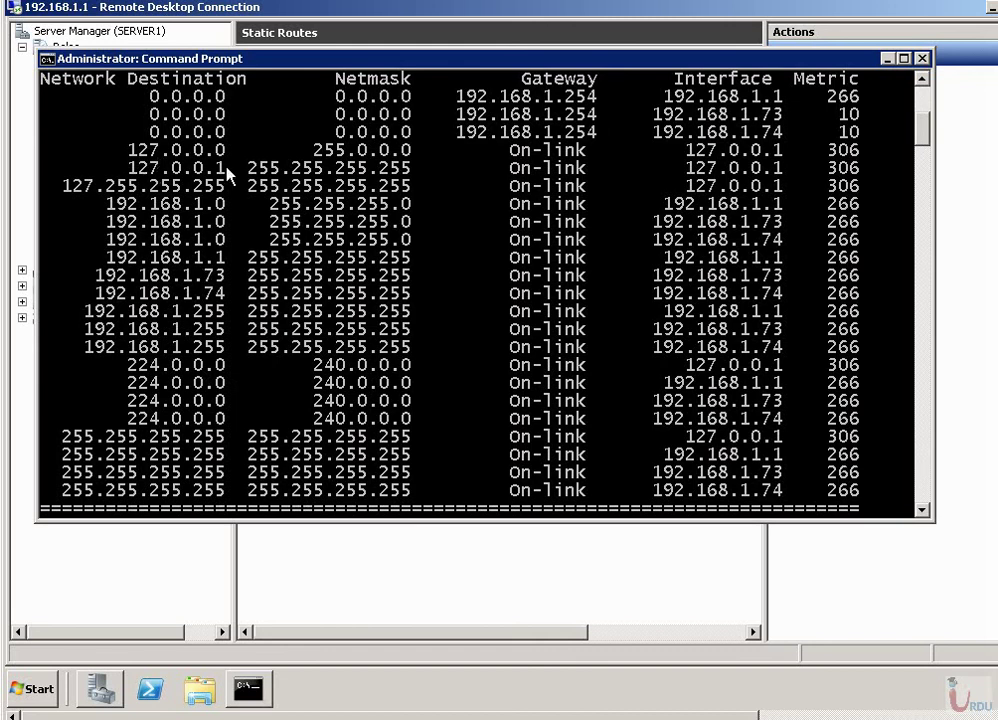
pyautogui.scroll(-5, 266, 275)
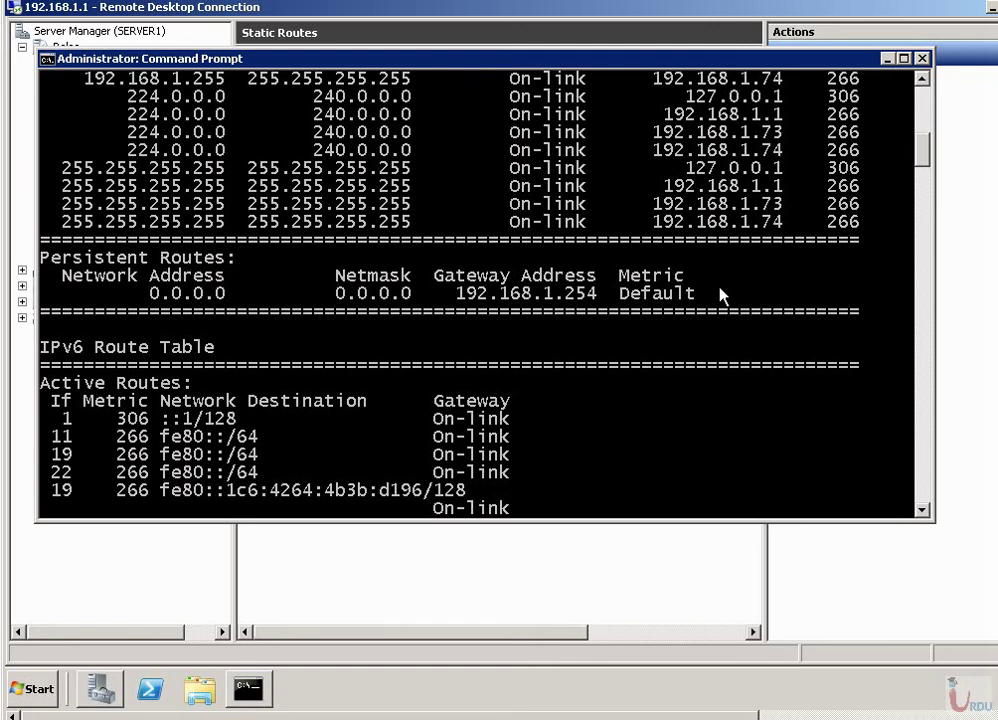
# - Add a persistent route for network 10.0.0.0 with mask 255.0.0.0 through gateway 192.168.1.1 using "route add -p"
pyautogui.press('Return')
pyautogui.write('ro')
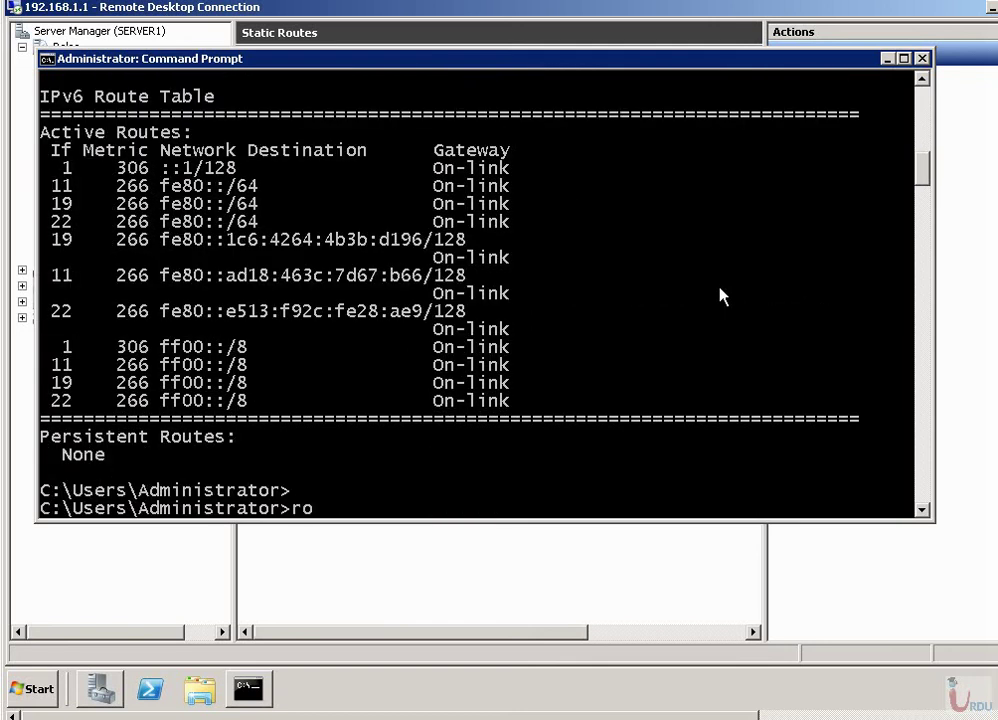
pyautogui.write('ute add -p')
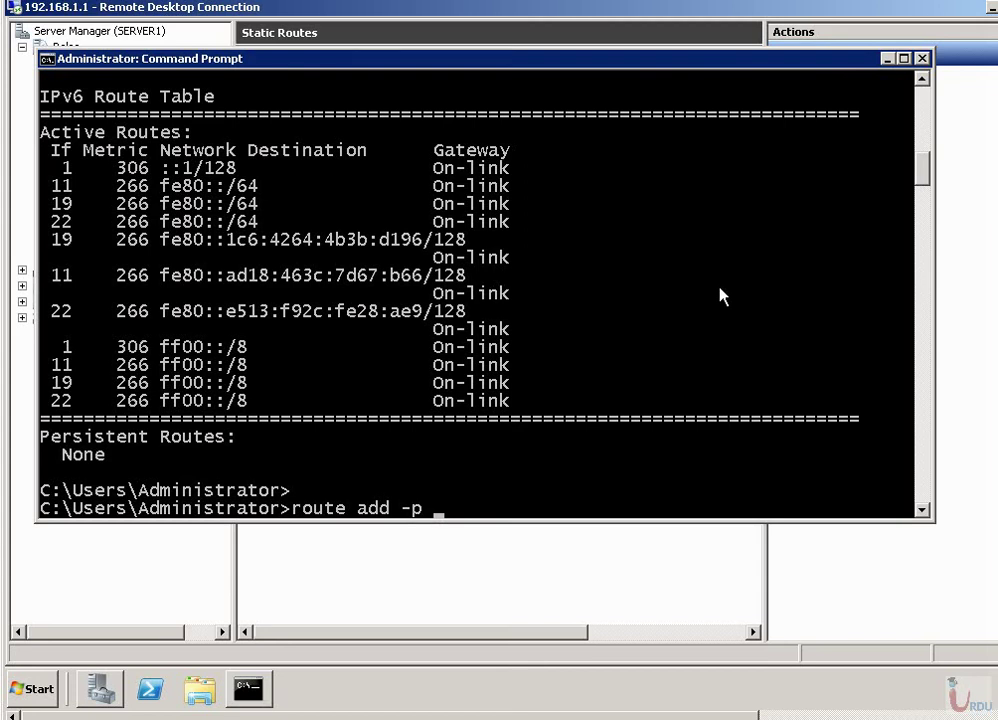
pyautogui.write('10.0.0.0 Ma')
pyautogui.press('BackSpace')
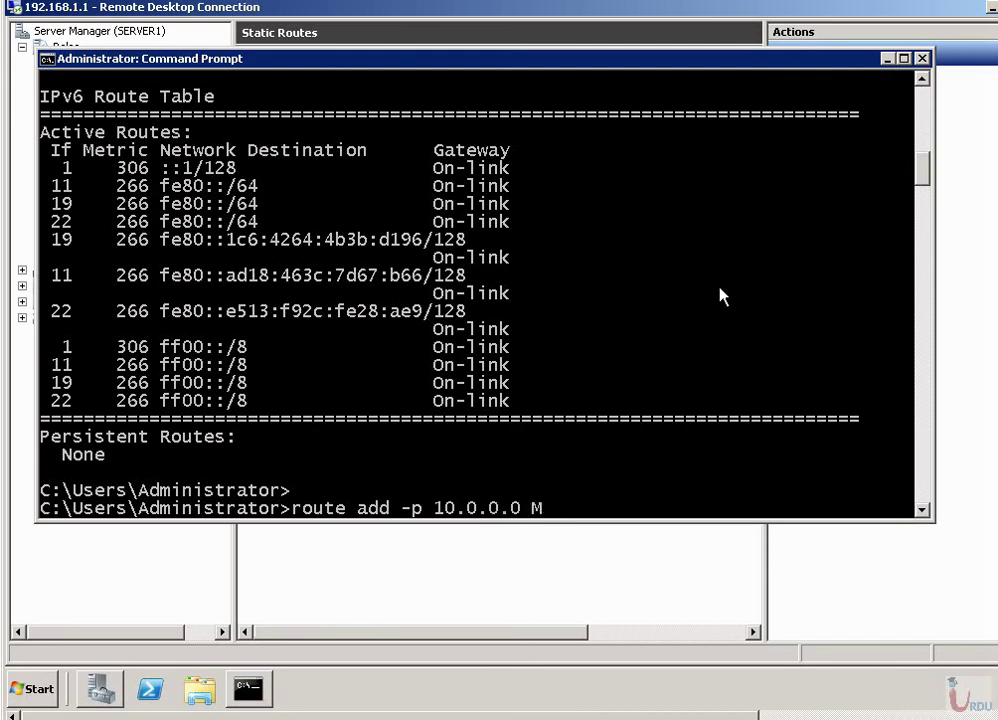
pyautogui.write('ASK 255.0.0.0')
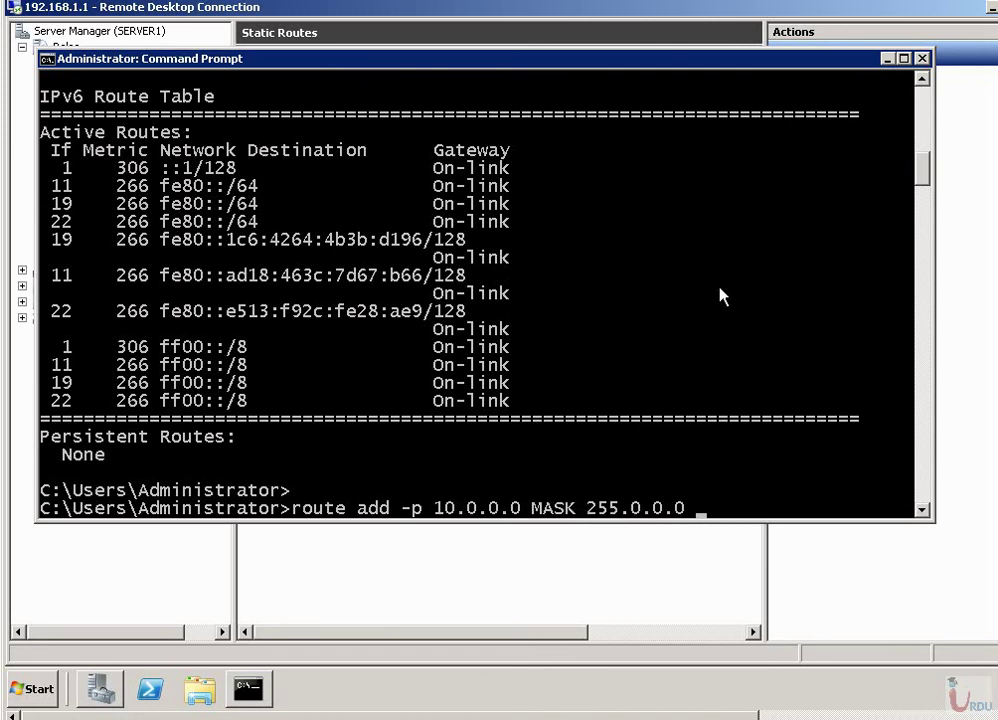
pyautogui.write('192.168.')
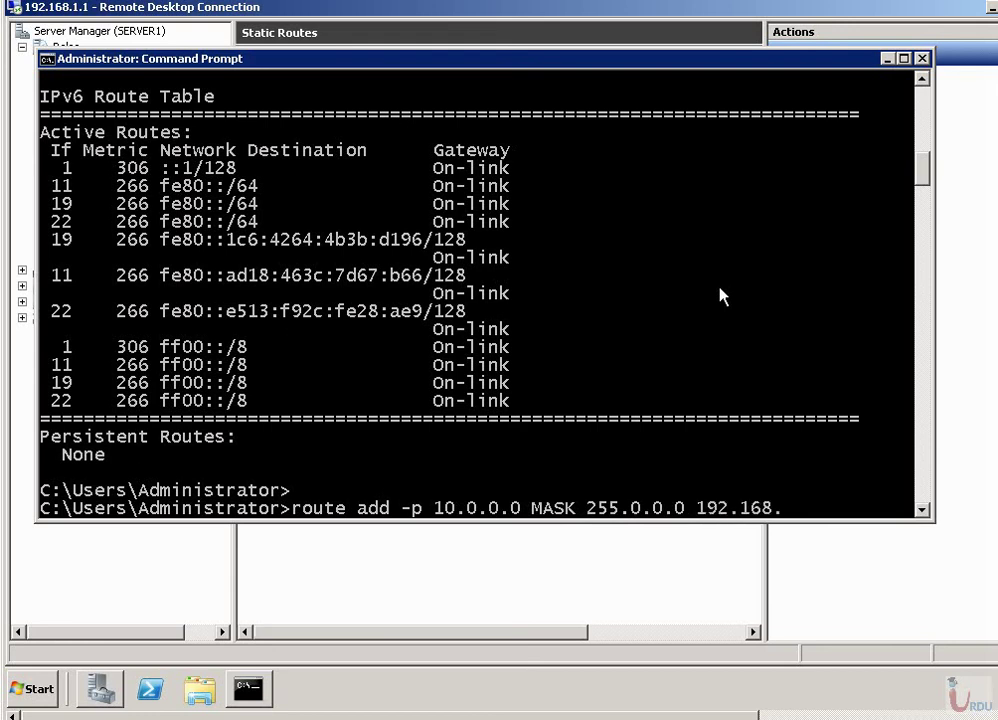
pyautogui.write('1.1')
pyautogui.press('Return')
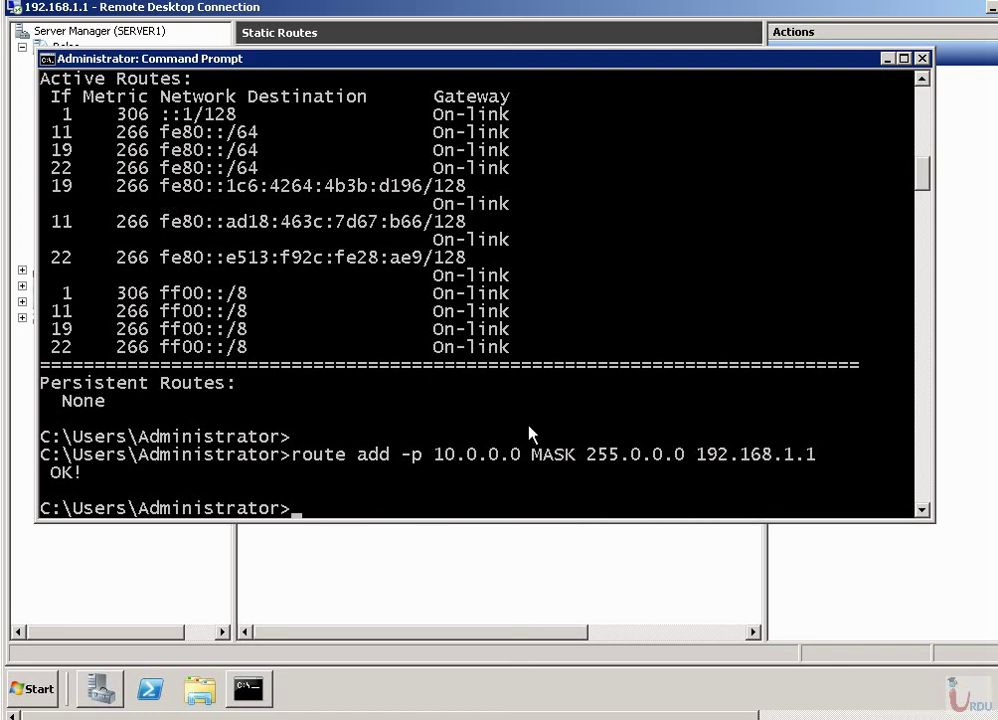
# - Run "route print" again and highlight the gateway address of the 10.0.0.0 persistent route
pyautogui.write('route print')
pyautogui.press('Return')
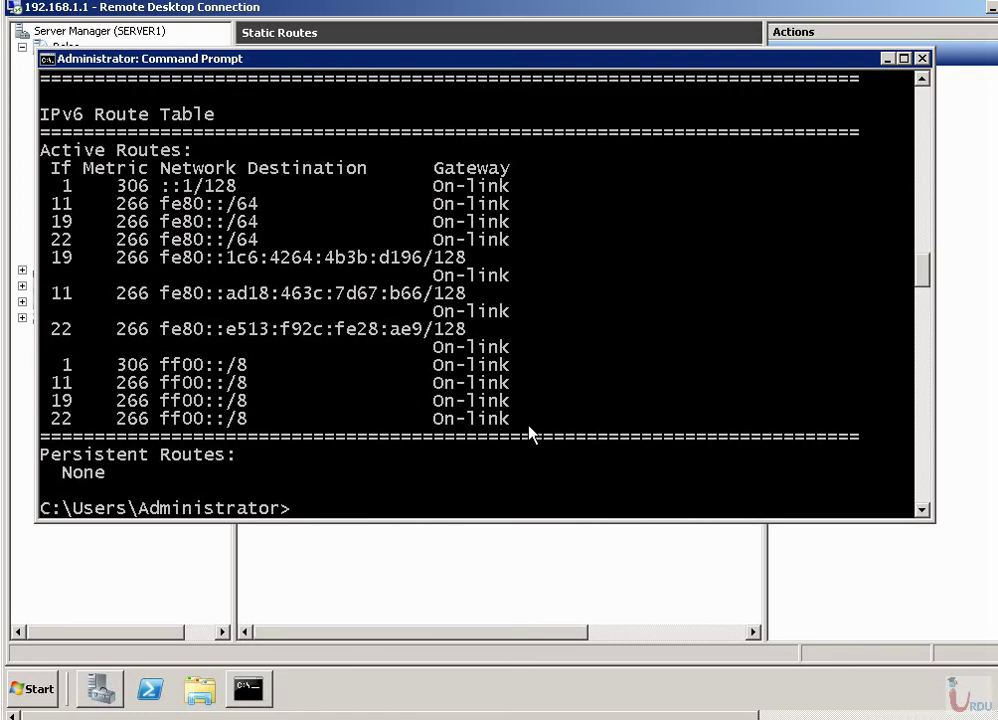
pyautogui.scroll(5, 519, 361)
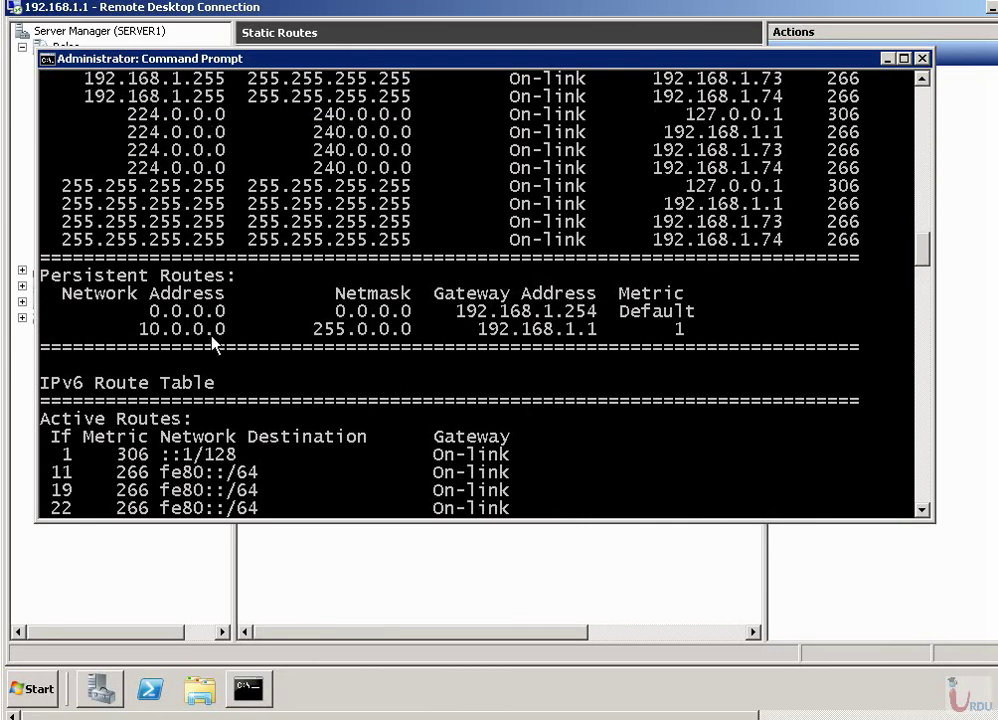
pyautogui.rightClick(553, 332)
pyautogui.click(578, 337)
pyautogui.click(493, 329)
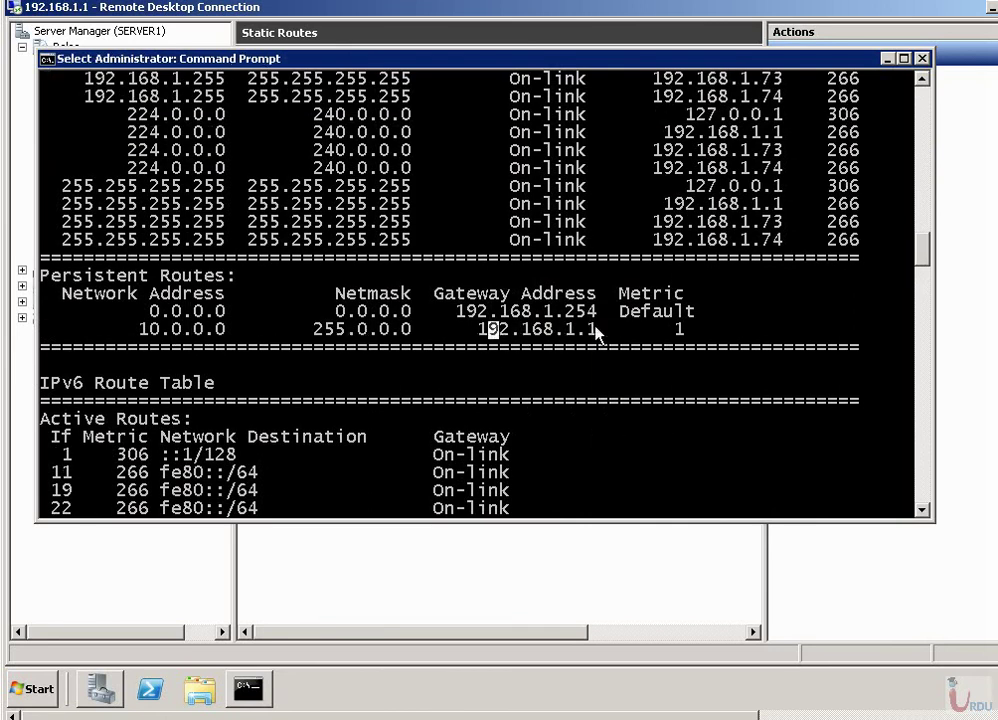
pyautogui.moveTo(598, 333); pyautogui.dragTo(605, 330)
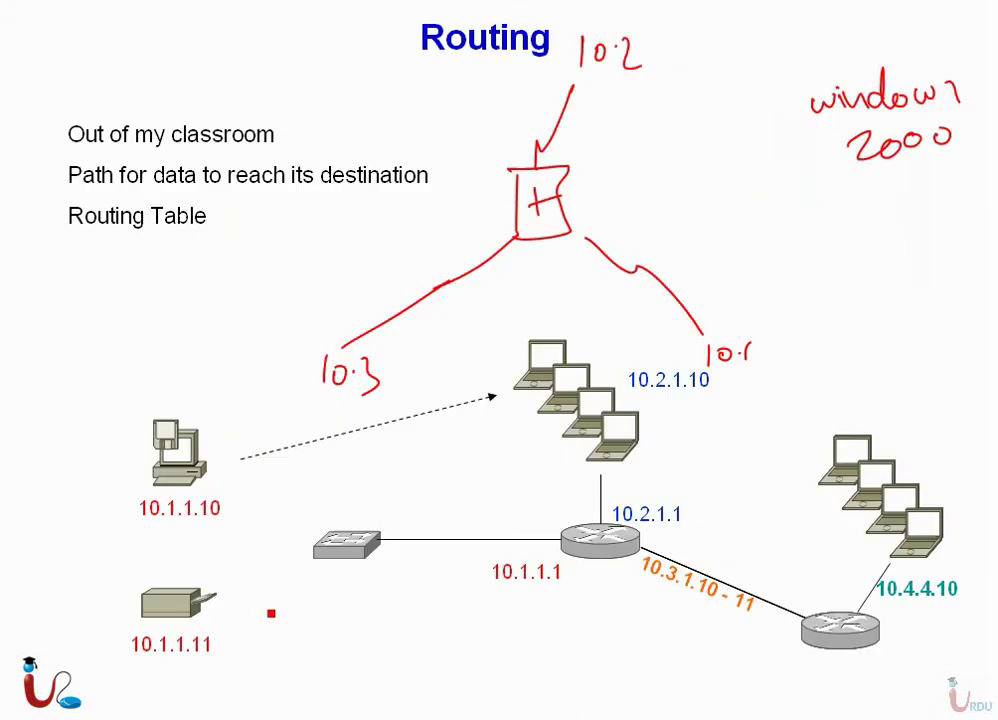
# - Step the Routing slide back by one build and mark the router's 10.1.1.1 interface in red ink
pyautogui.press('Left')
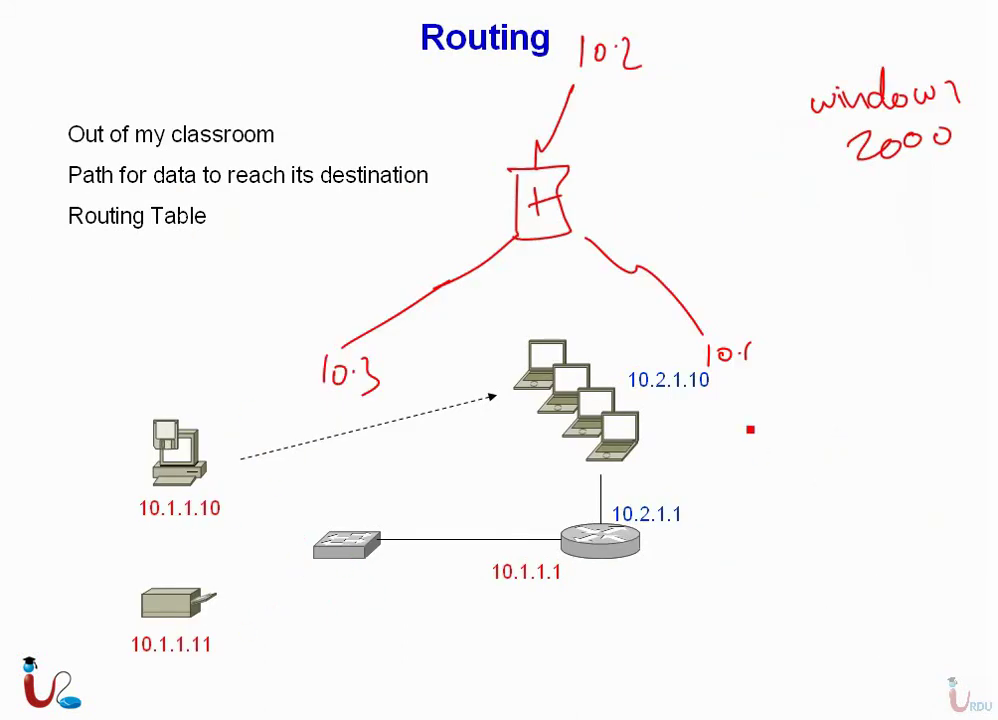
pyautogui.moveTo(556, 541)
pyautogui.mouseDown()
pyautogui.moveTo(558, 530)
pyautogui.moveTo(550, 544)
pyautogui.mouseUp()
pyautogui.rightClick(2, 352)
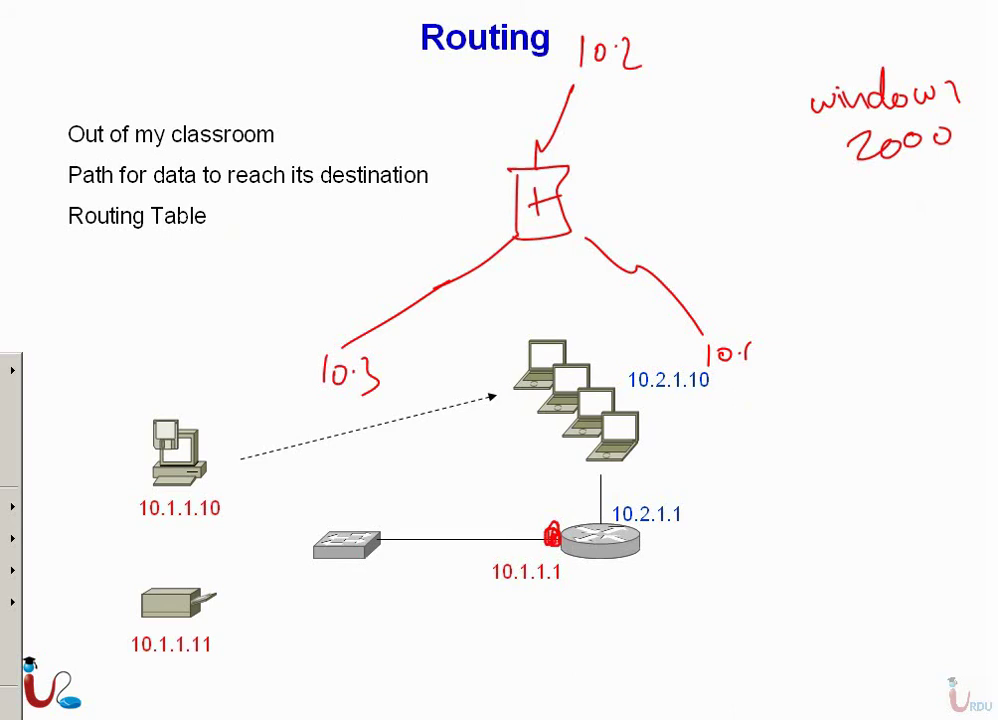
pyautogui.press('Escape')
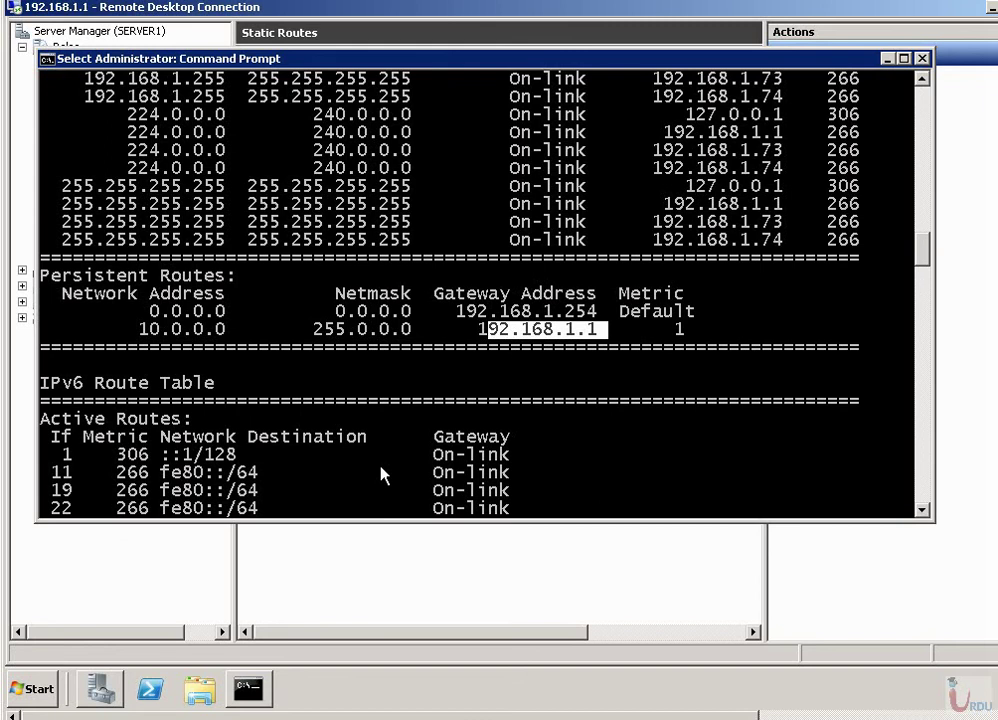
pyautogui.press('Return')
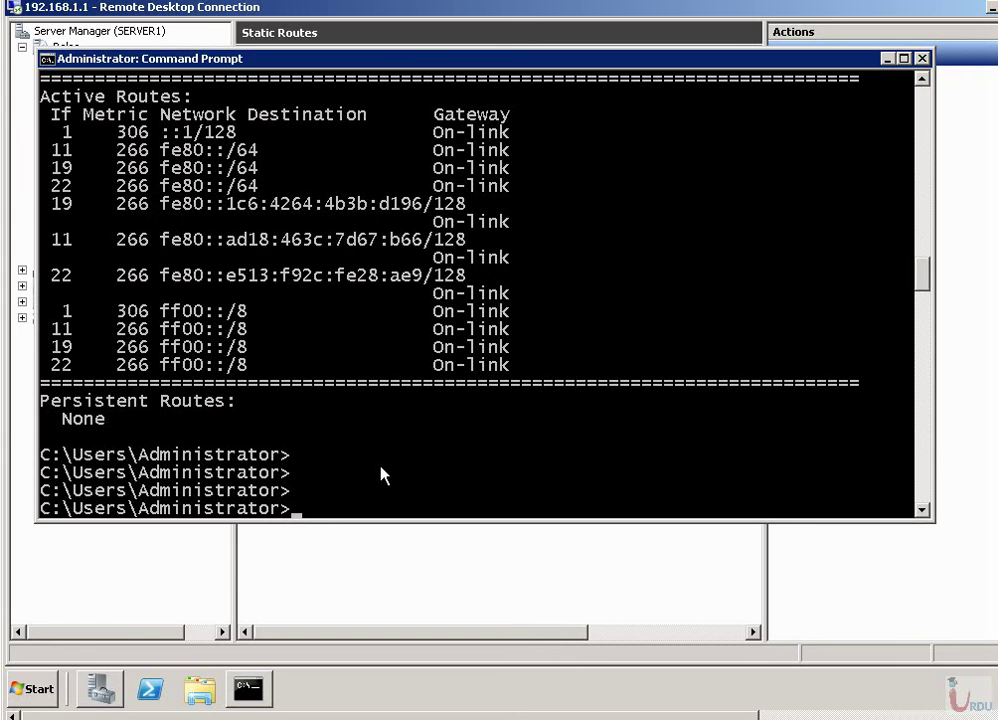
pyautogui.write('trcar')
pyautogui.press('BackSpace')
pyautogui.press('BackSpace')
pyautogui.press('BackSpace')
pyautogui.press('BackSpace')
pyautogui.press('BackSpace')
pyautogui.write('tracert')
pyautogui.press('BackSpace')
pyautogui.press('BackSpace')
pyautogui.press('BackSpace')
pyautogui.press('BackSpace')
pyautogui.press('BackSpace')
pyautogui.press('BackSpace')
pyautogui.press('BackSpace')
# - Switch to Server Manager and view Remote Access Logging & Policies and the IPv6 static routes under Routing and Remote Access
pyautogui.hotkey('alt', 'Tab')
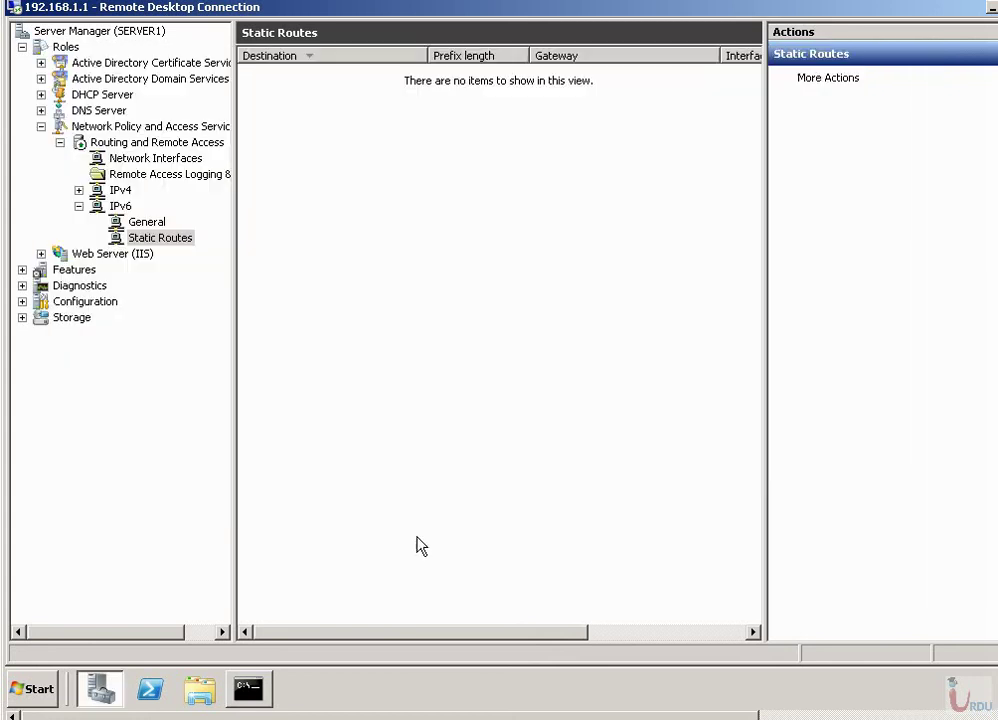
pyautogui.click(135, 175)
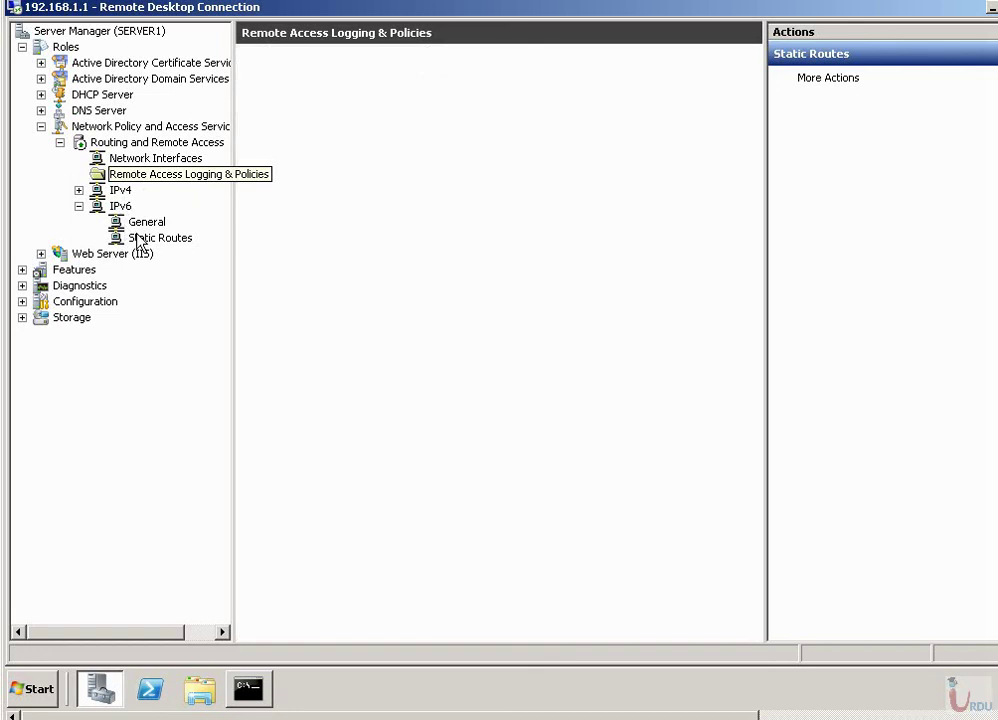
pyautogui.click(140, 238)
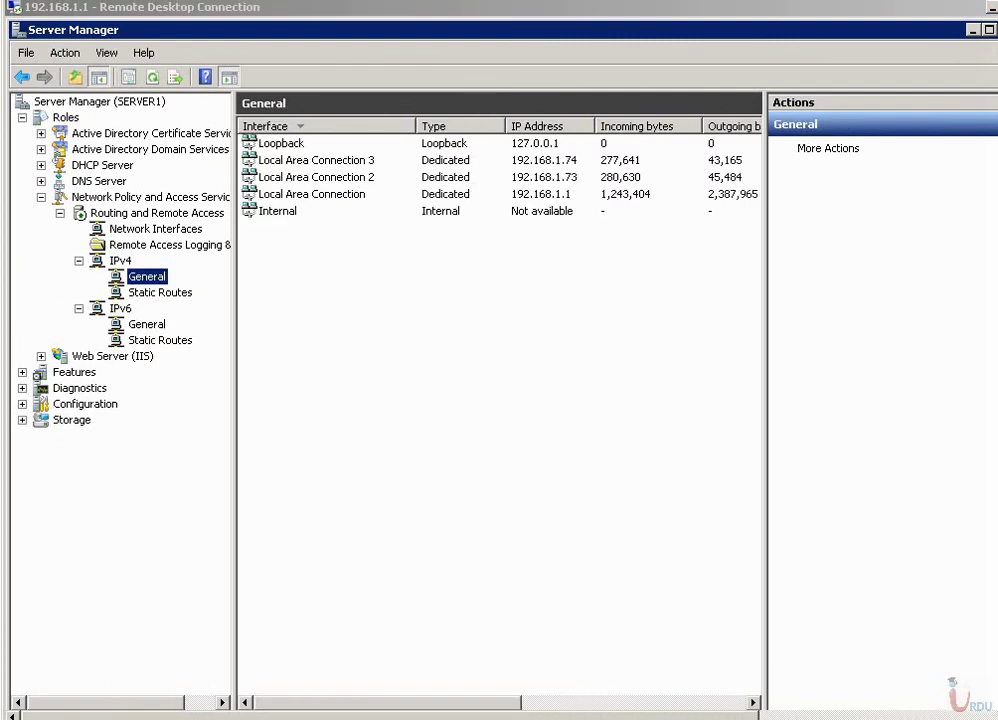
# - Show the IP routing table from the IPv4 static routes, enlarge its window to examine the entries, and close it
pyautogui.click(151, 297)
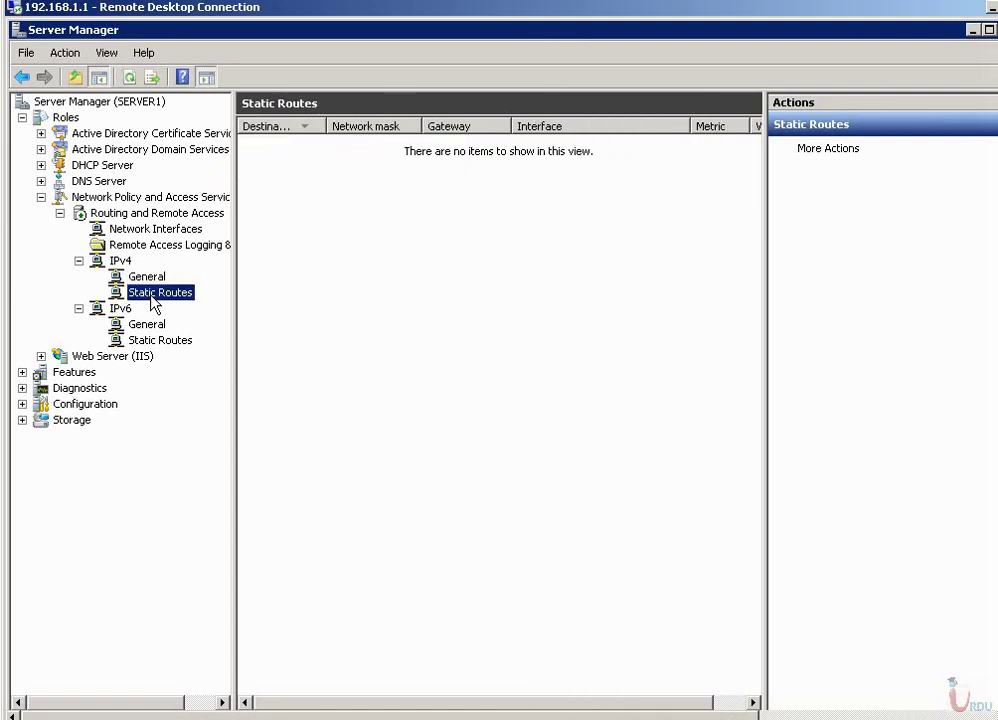
pyautogui.rightClick(152, 298)
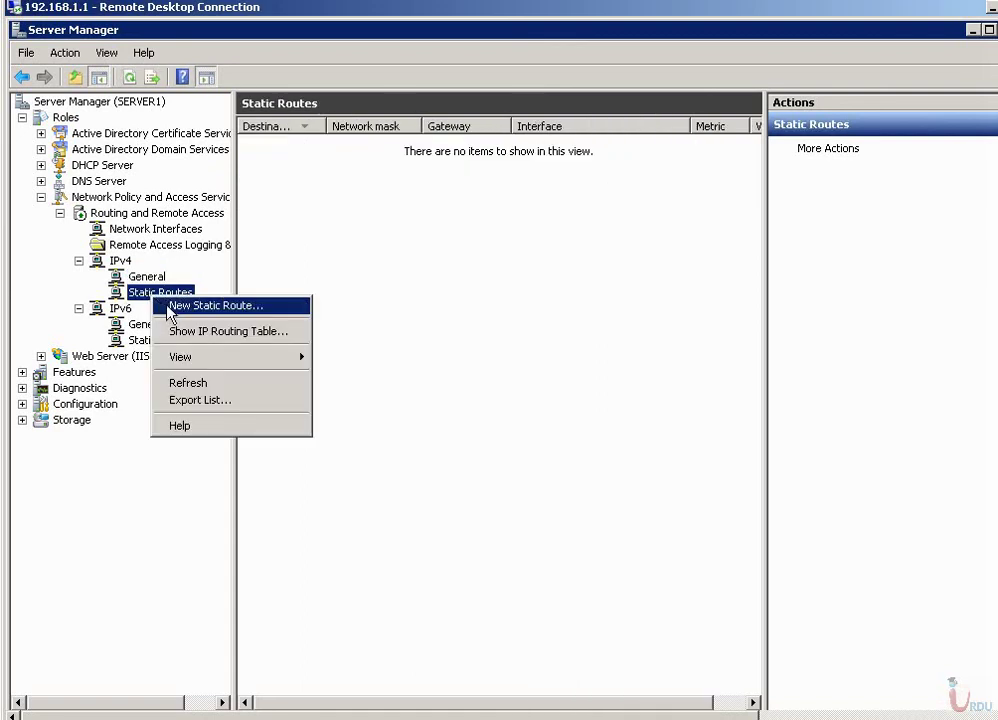
pyautogui.click(178, 331)
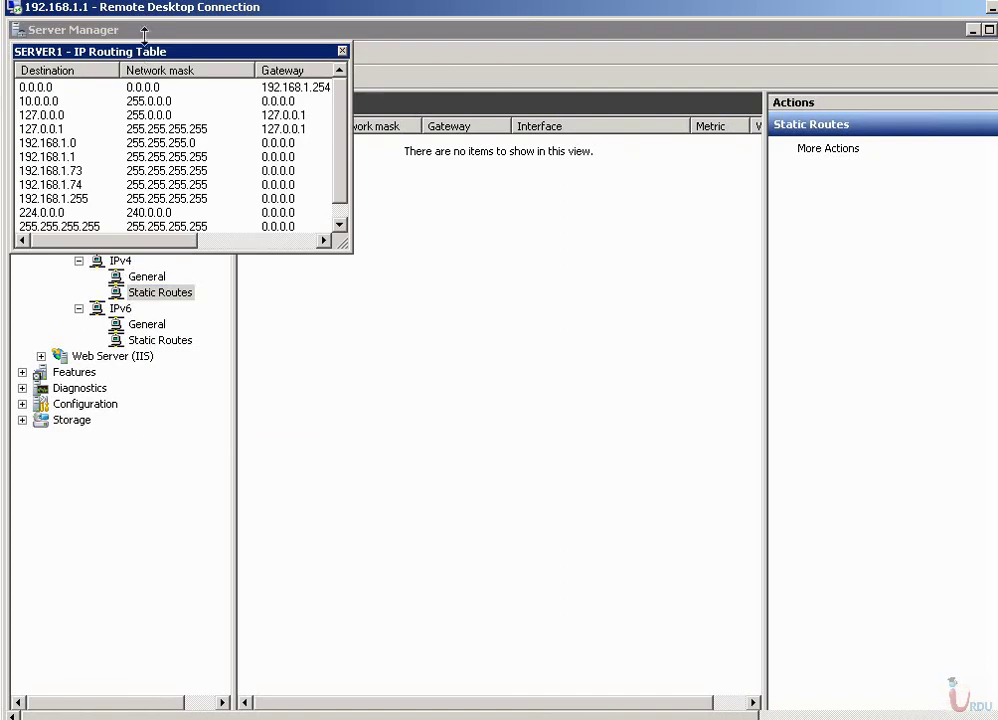
pyautogui.moveTo(140, 49); pyautogui.dragTo(266, 91)
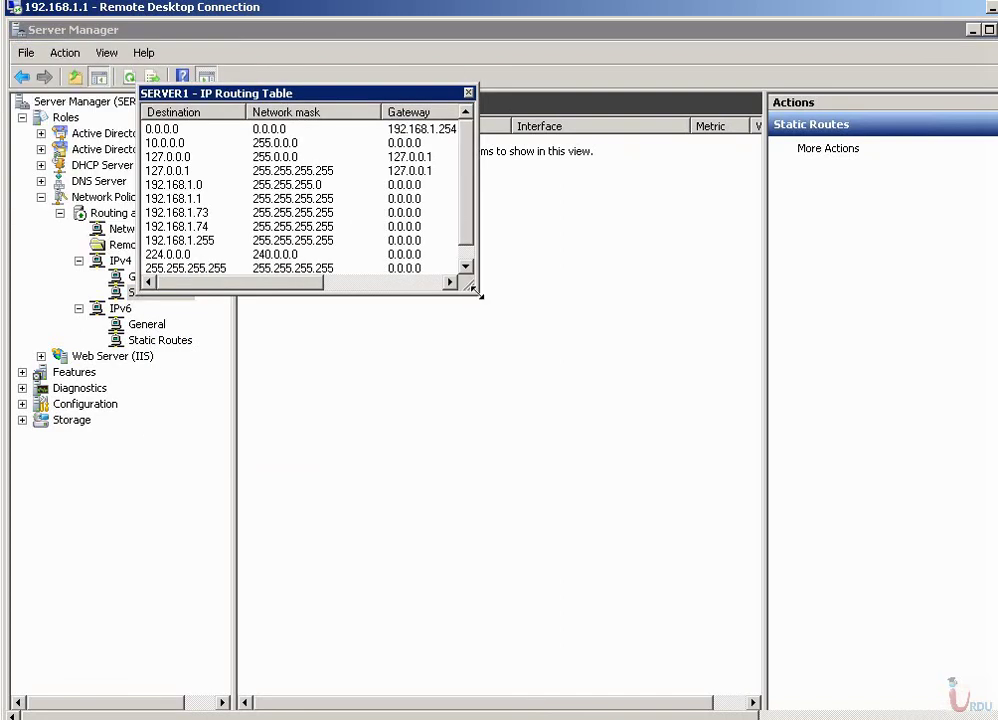
pyautogui.moveTo(478, 294); pyautogui.dragTo(618, 437)
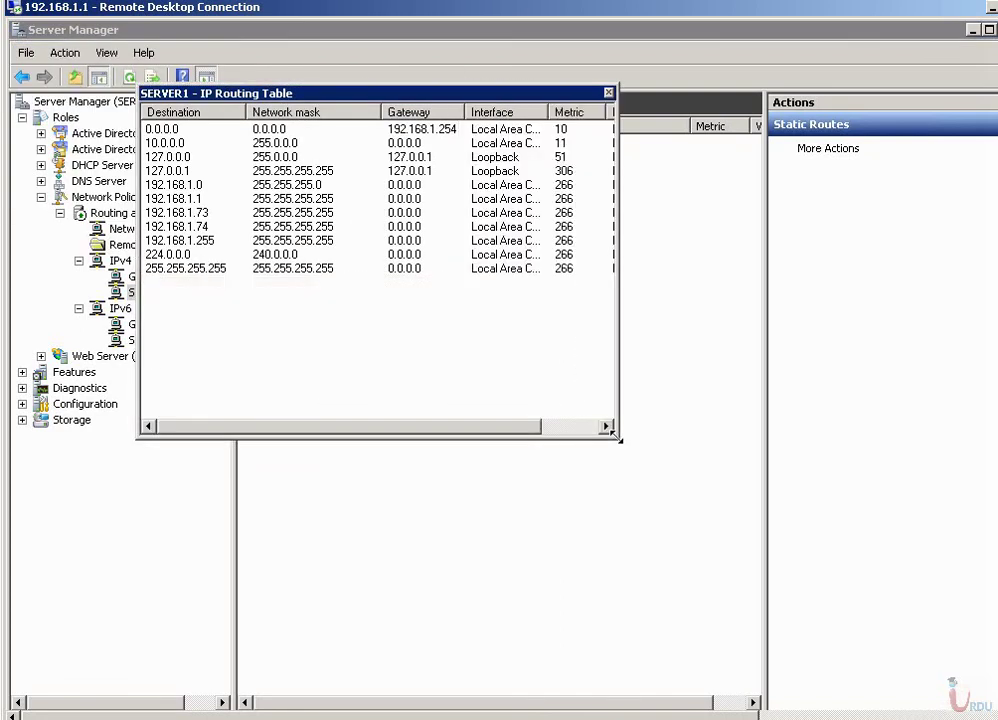
pyautogui.click(608, 93)
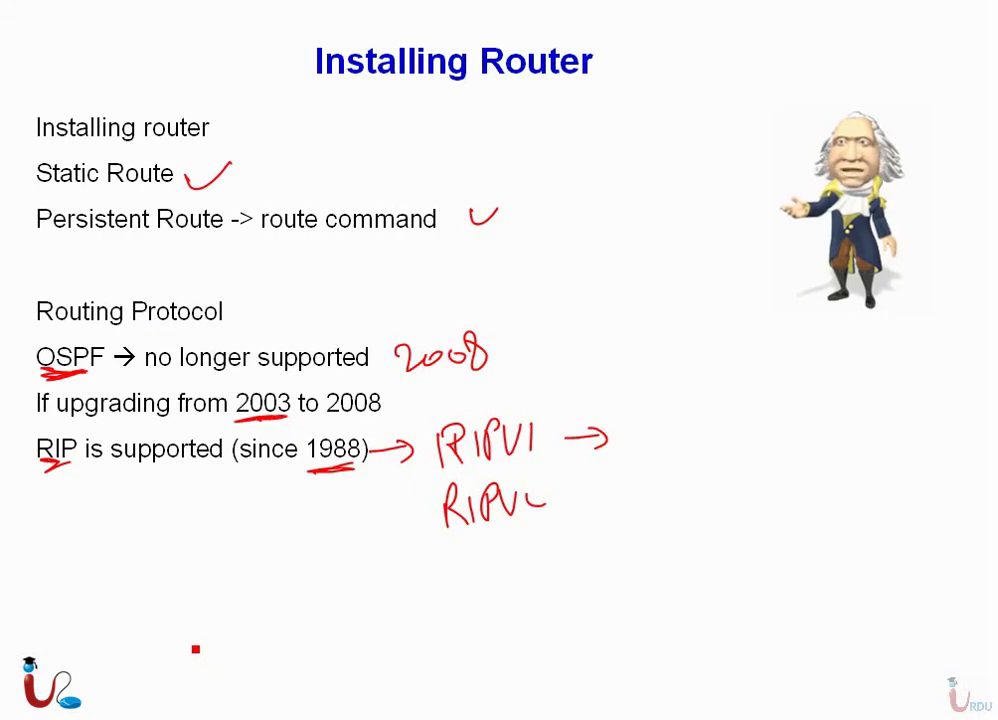
# - Erase all ink on the Installing Router slide and sketch three linked router circles in red beside the RIP line
pyautogui.rightClick(98, 708)
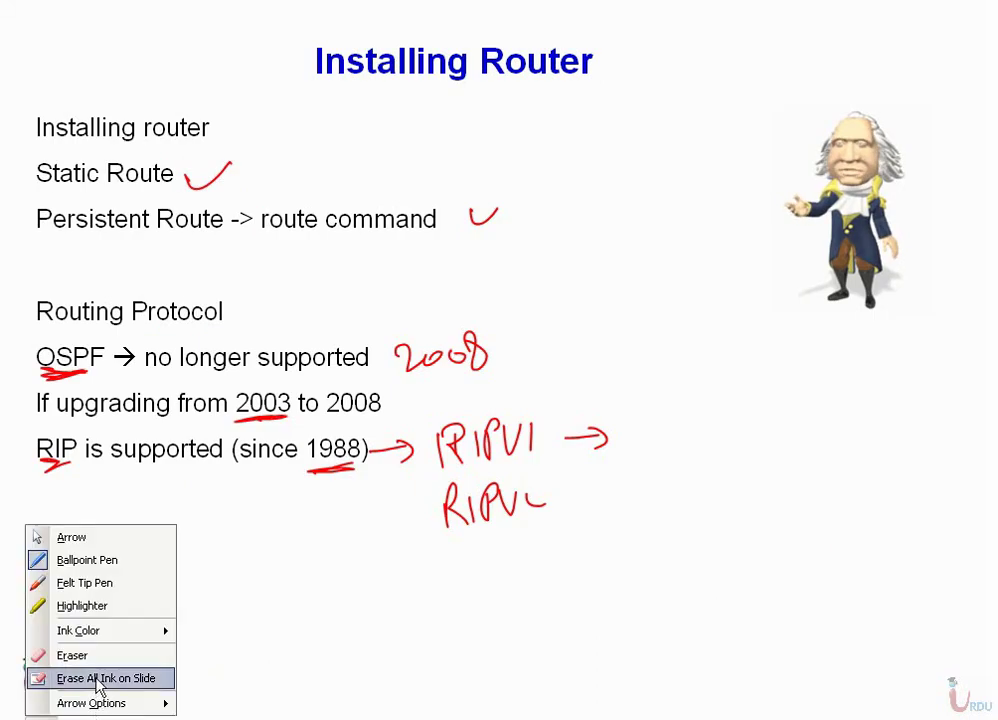
pyautogui.click(96, 678)
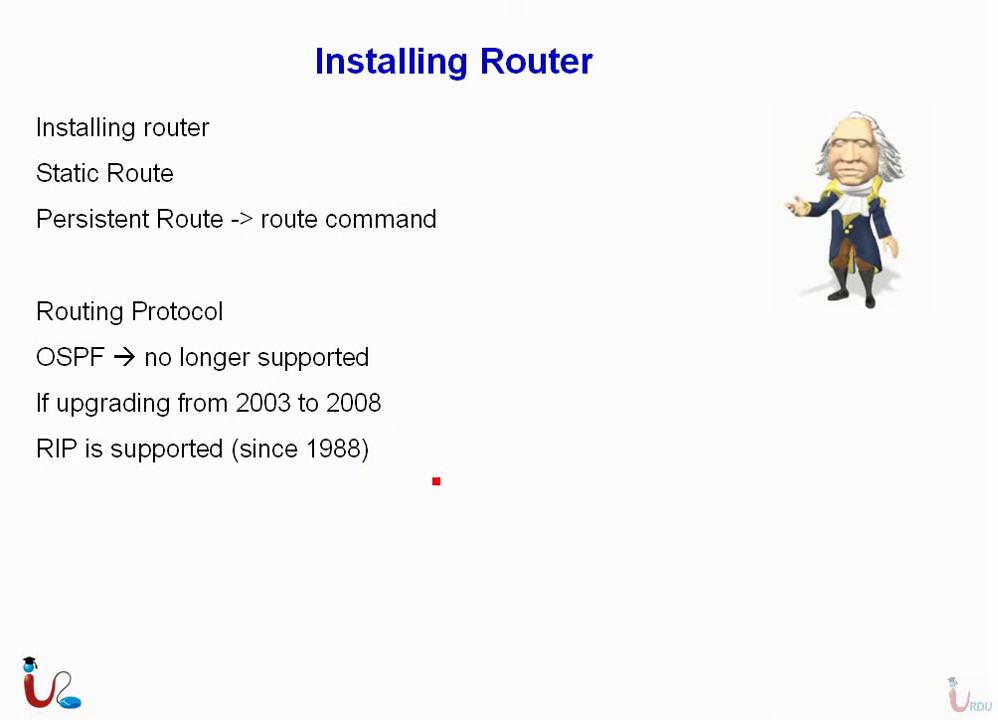
pyautogui.moveTo(481, 438)
pyautogui.mouseDown()
pyautogui.moveTo(527, 479)
pyautogui.moveTo(488, 461)
pyautogui.moveTo(746, 441)
pyautogui.moveTo(790, 421)
pyautogui.mouseUp()
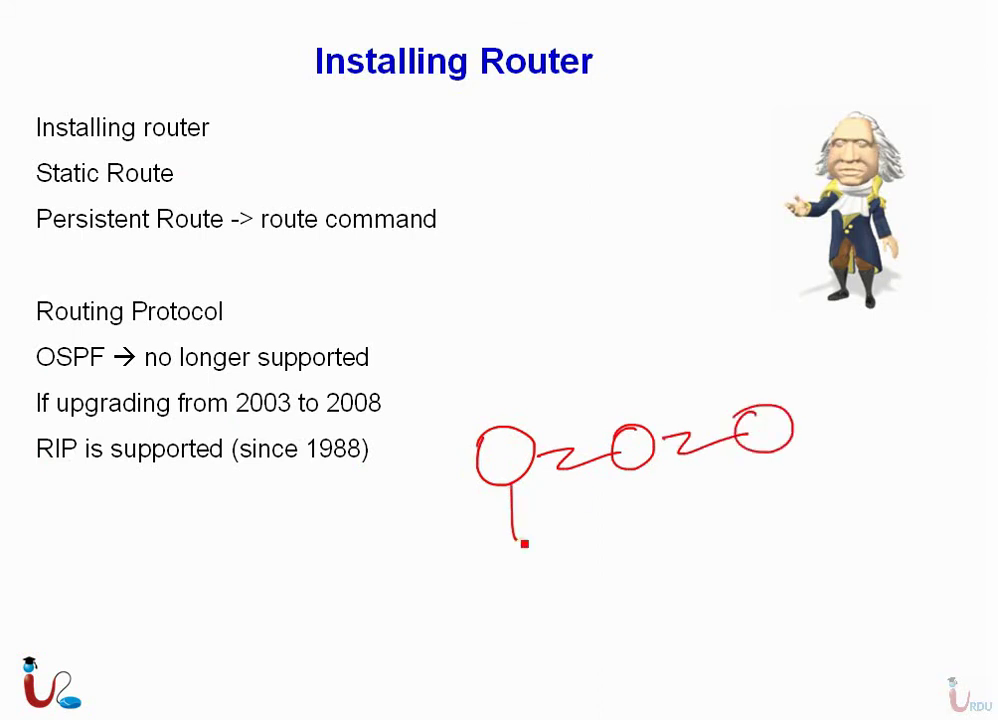
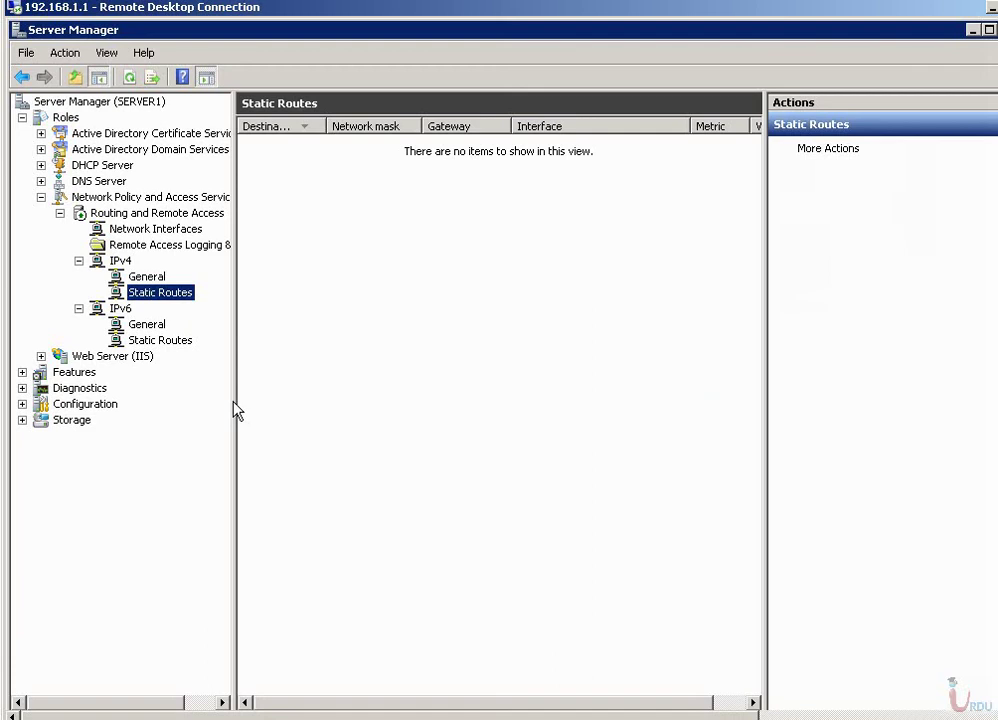
# - Switch to Server Manager and add RIP Version 2 for Internet Protocol as a new IPv4 routing protocol
pyautogui.click(148, 278)
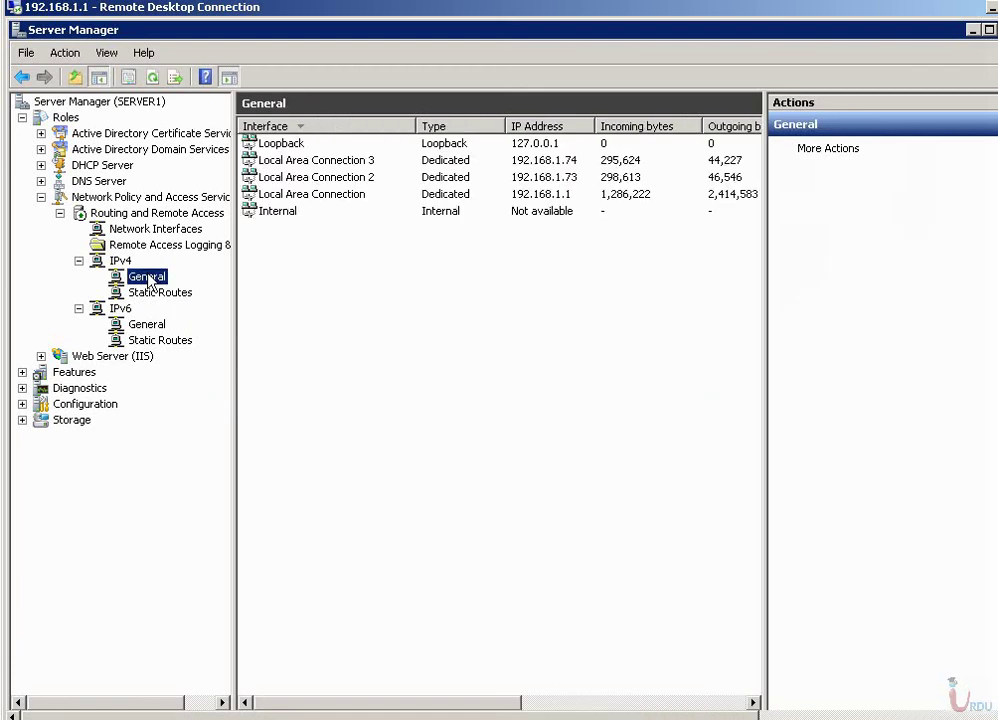
pyautogui.rightClick(150, 282)
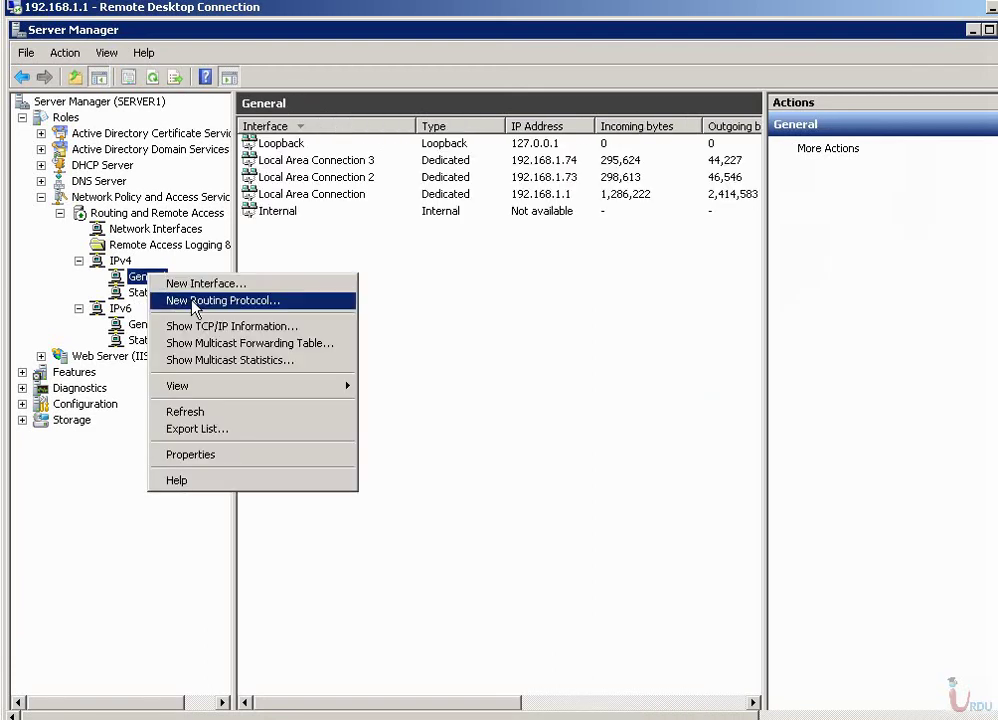
pyautogui.click(192, 306)
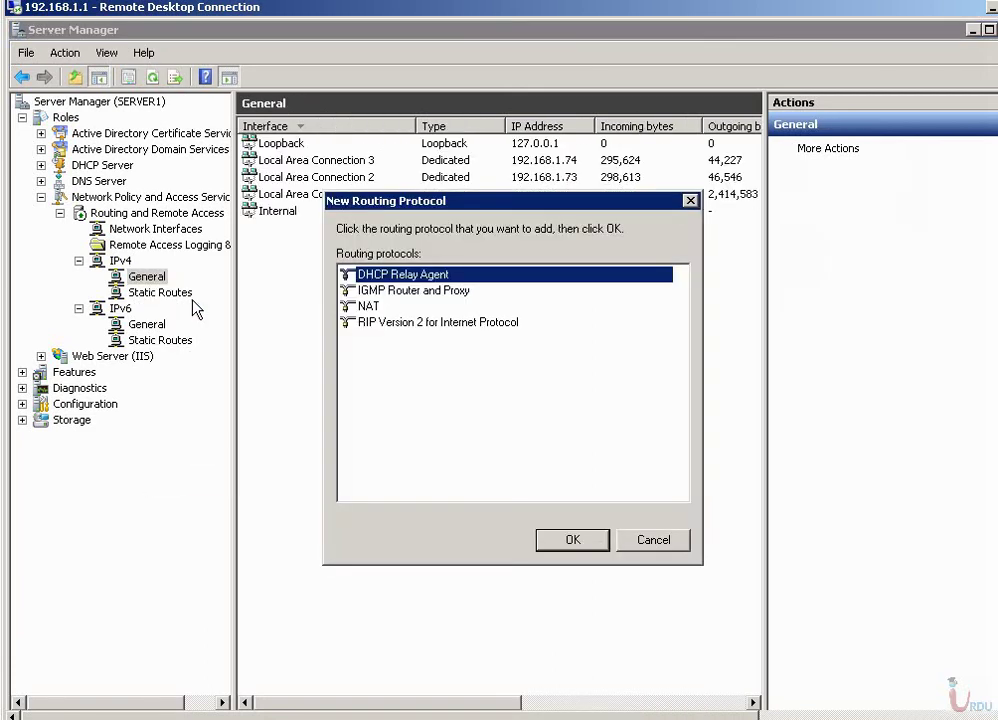
pyautogui.click(388, 324)
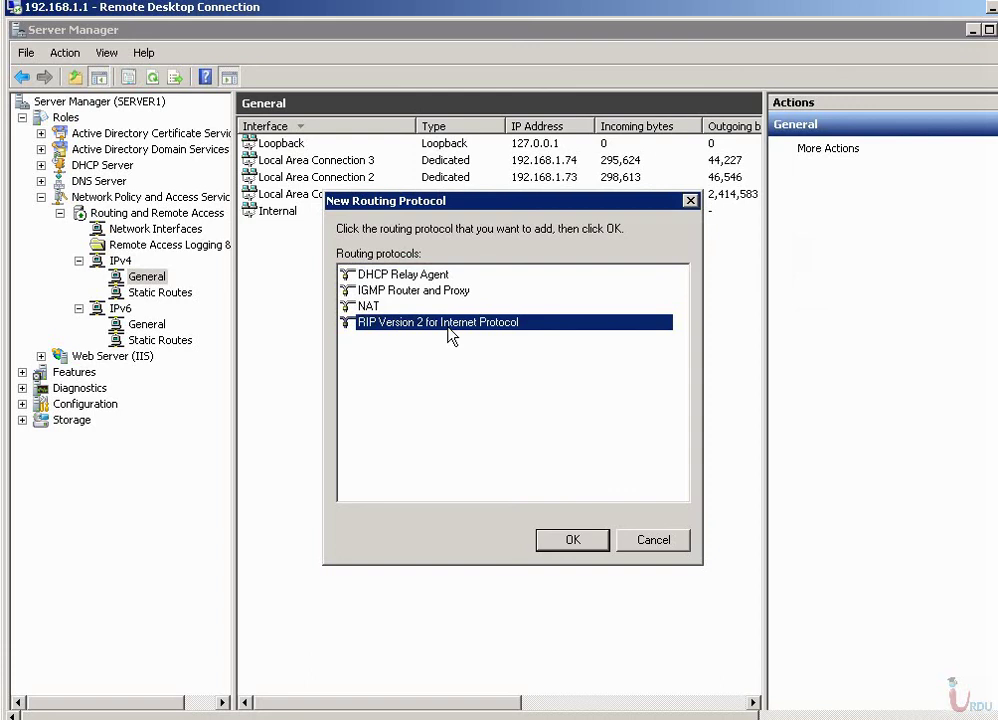
pyautogui.click(569, 540)
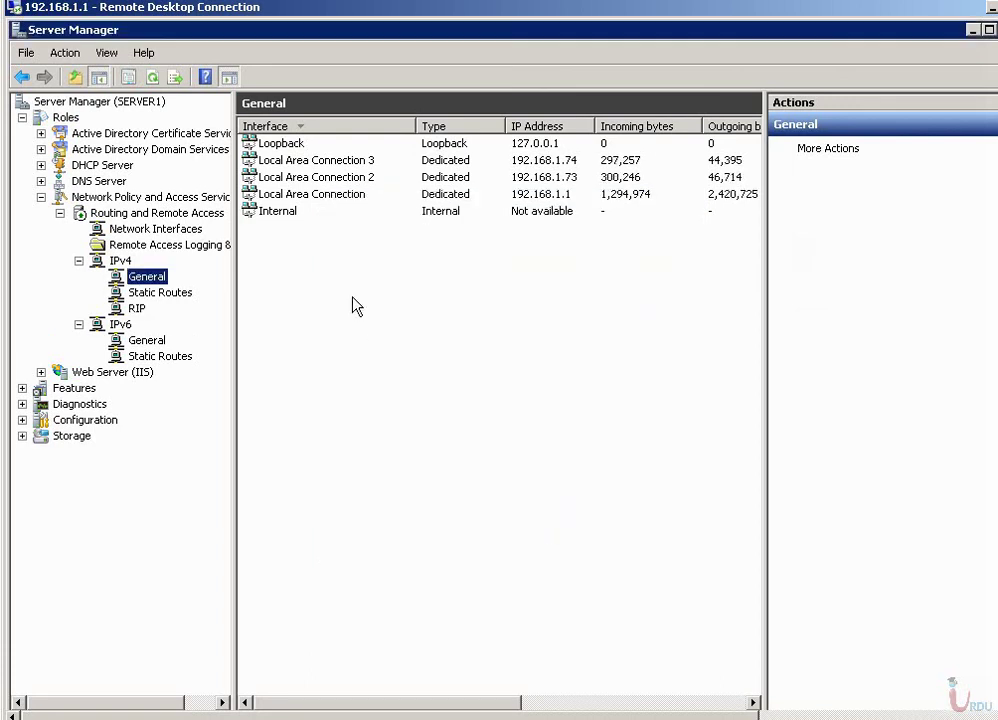
# - Create a new interface for the IPv4 RIP protocol using Local Area Connection
pyautogui.click(138, 309)
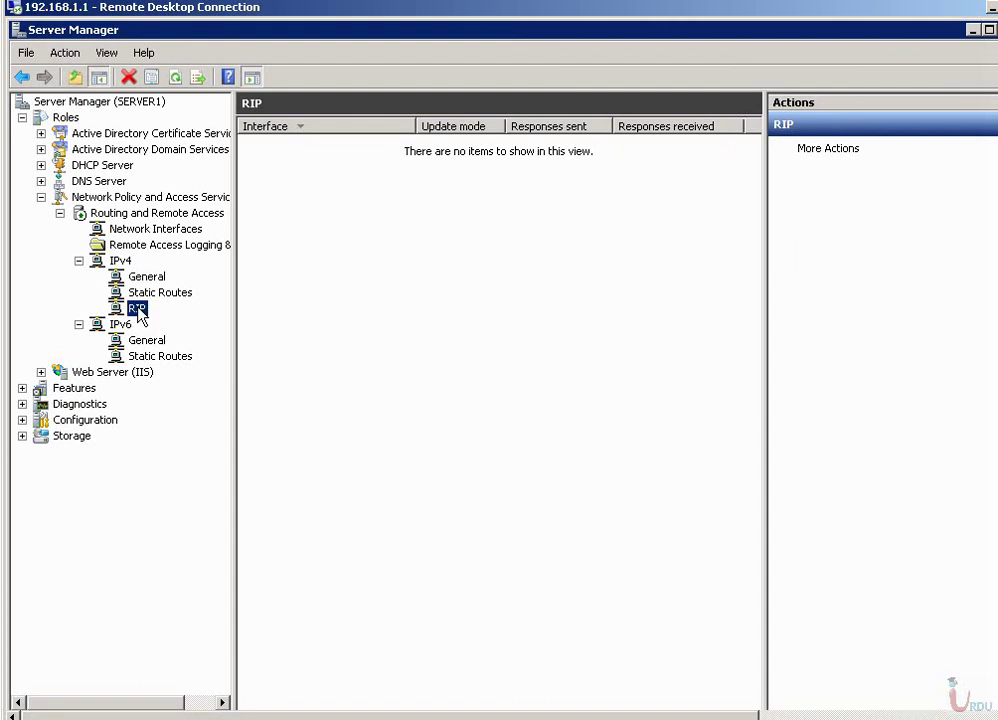
pyautogui.rightClick(140, 315)
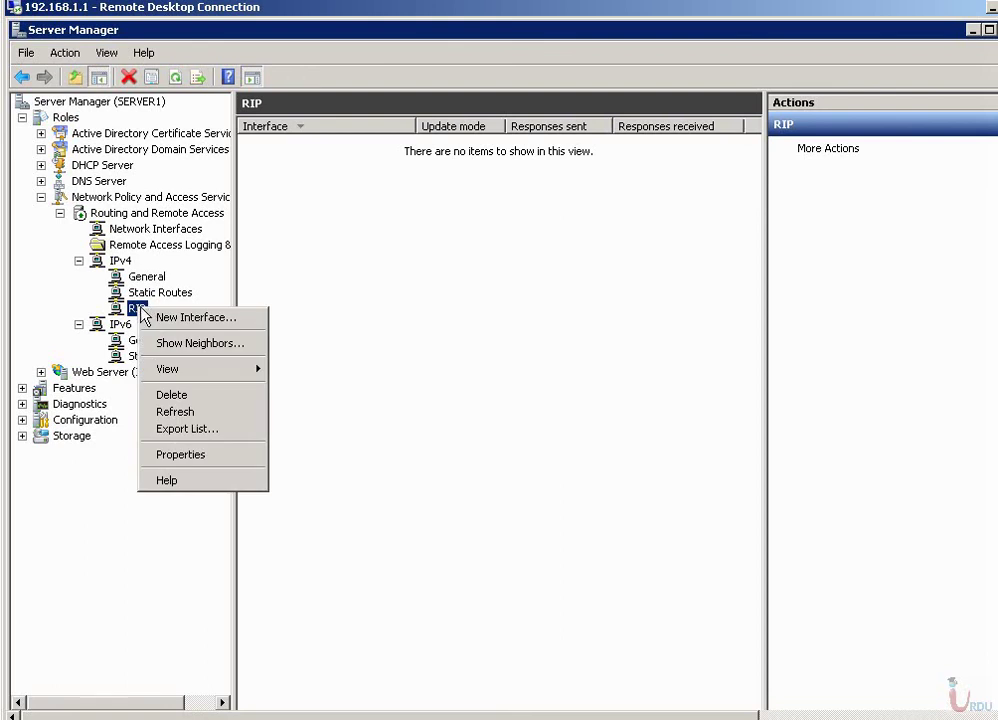
pyautogui.click(163, 318)
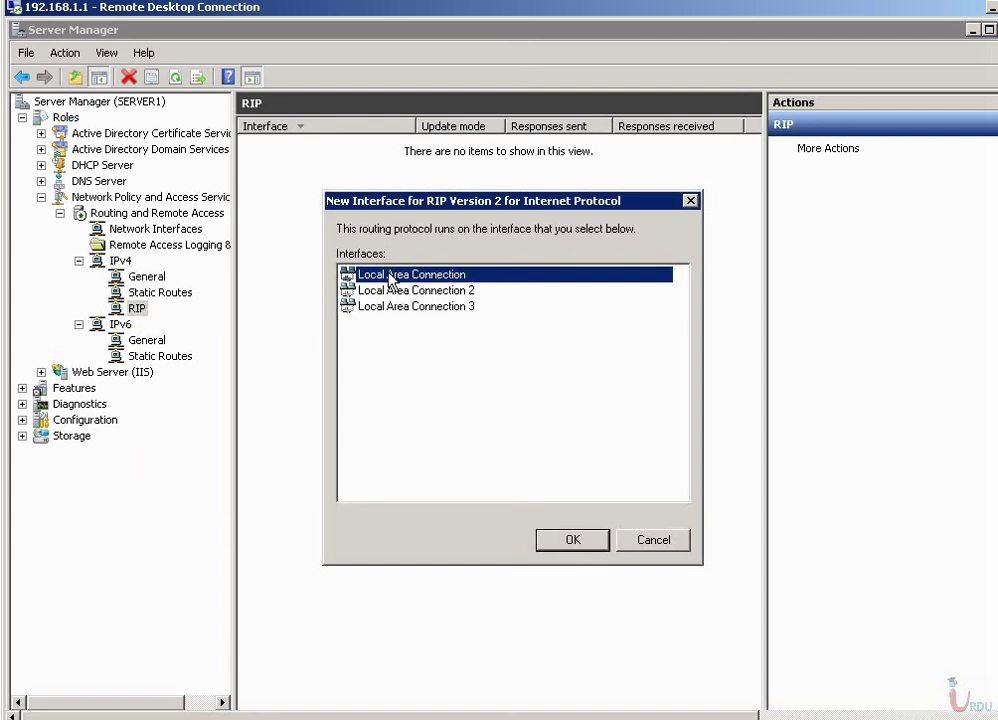
pyautogui.click(574, 543)
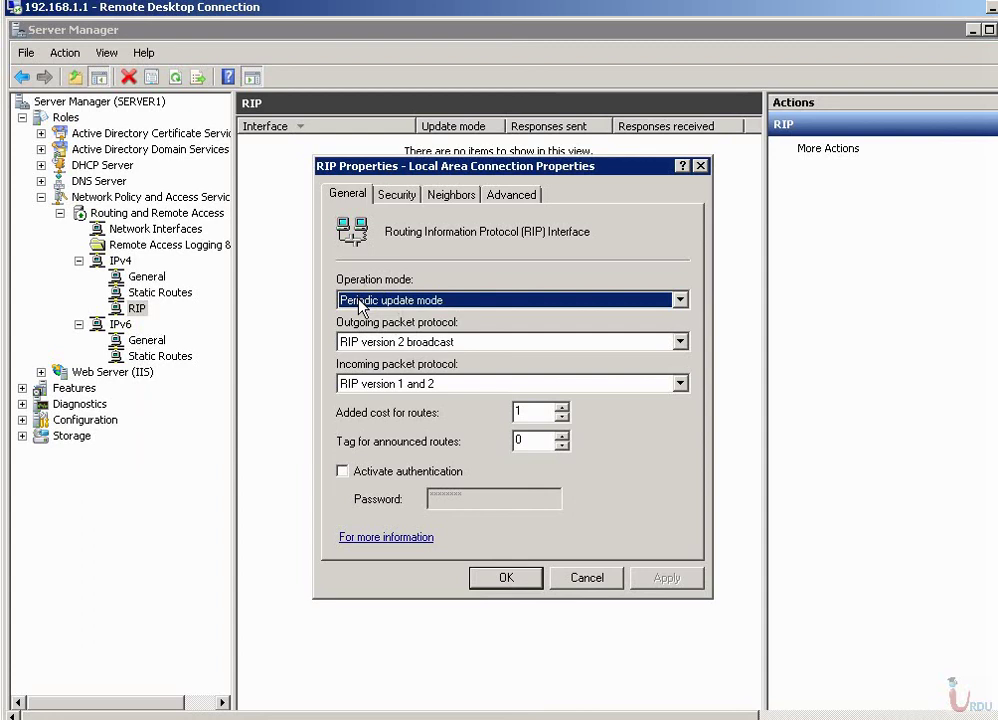
# - Choose Periodic update mode and RIP version 2 broadcast for outgoing packets, and reopen the outgoing packet protocol choices
pyautogui.click(471, 300)
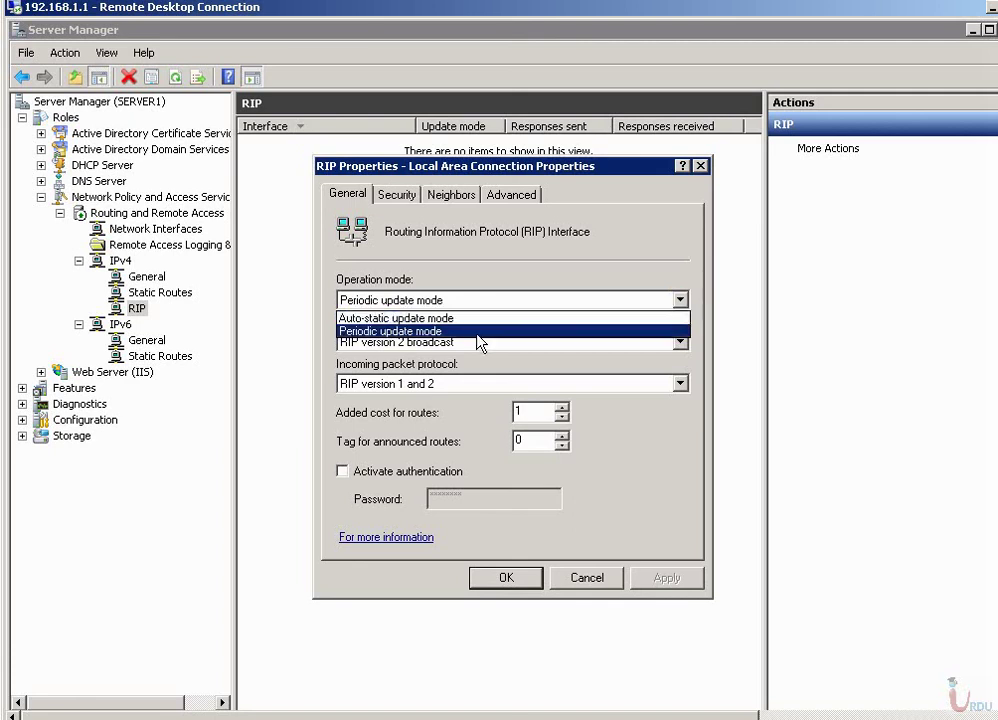
pyautogui.click(479, 331)
pyautogui.click(492, 344)
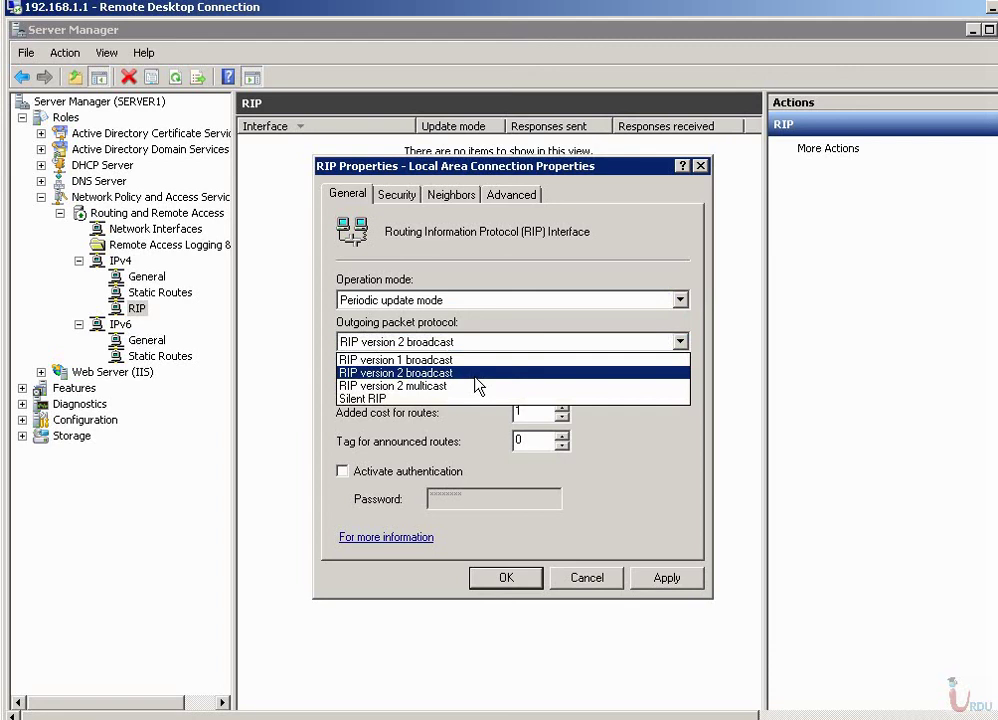
pyautogui.click(475, 378)
pyautogui.click(468, 345)
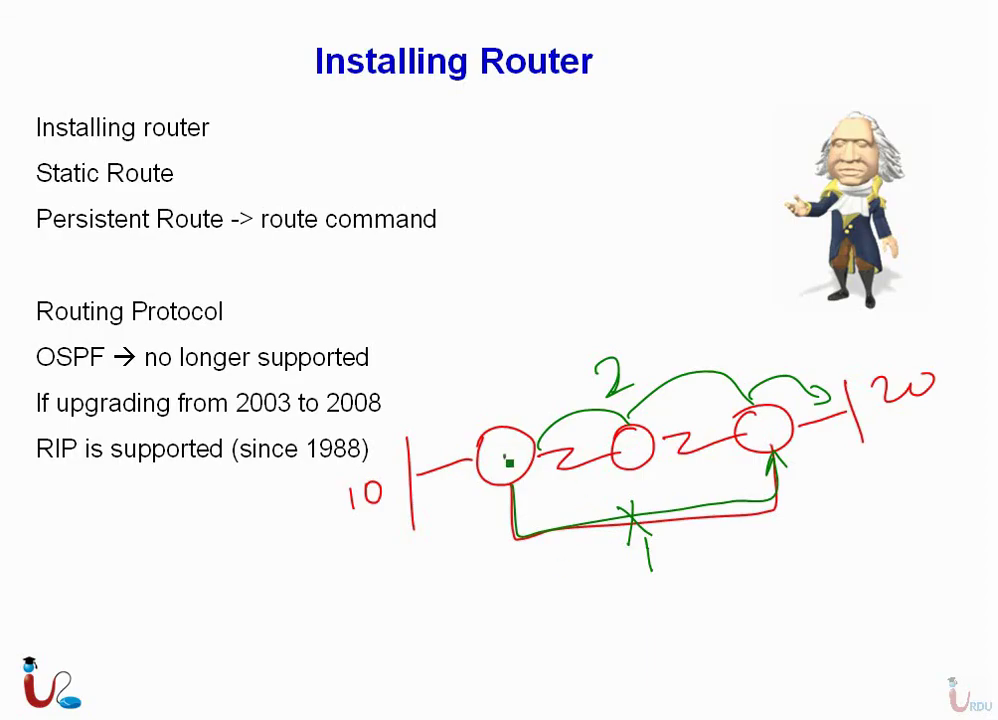
# - On the Installing Router slide, tick the three routers in green and draw lines upward from the second and third, then return to Server Manager
pyautogui.moveTo(503, 455); pyautogui.dragTo(520, 446)
pyautogui.moveTo(617, 438); pyautogui.dragTo(641, 427)
pyautogui.moveTo(755, 430); pyautogui.dragTo(770, 406)
pyautogui.moveTo(624, 420); pyautogui.dragTo(578, 261)
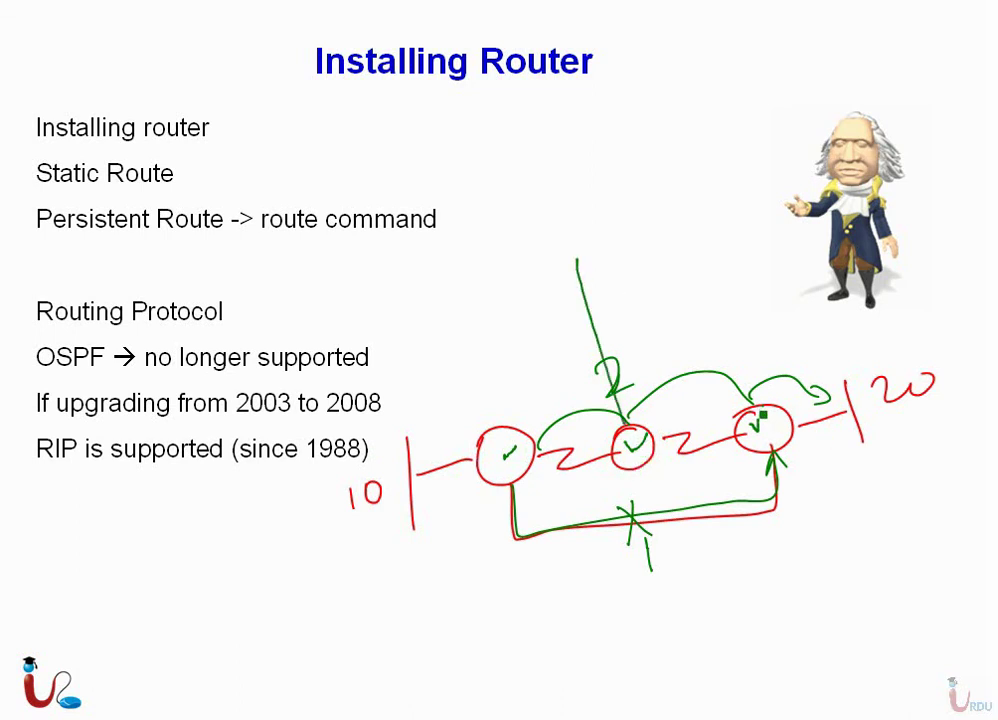
pyautogui.moveTo(756, 420); pyautogui.dragTo(716, 278)
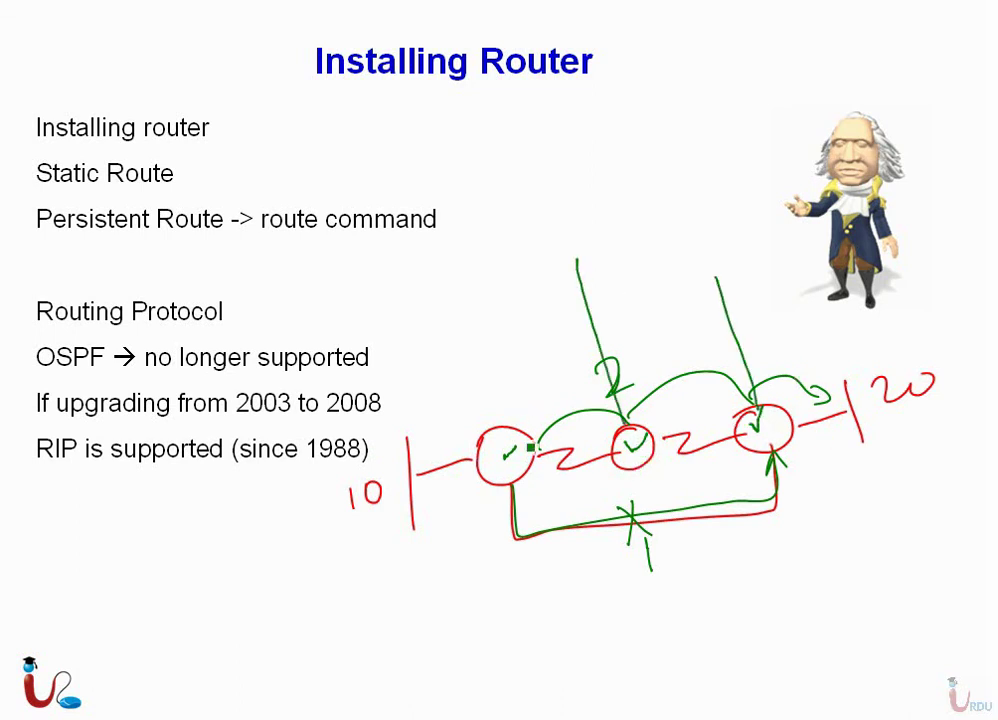
pyautogui.press('Escape')
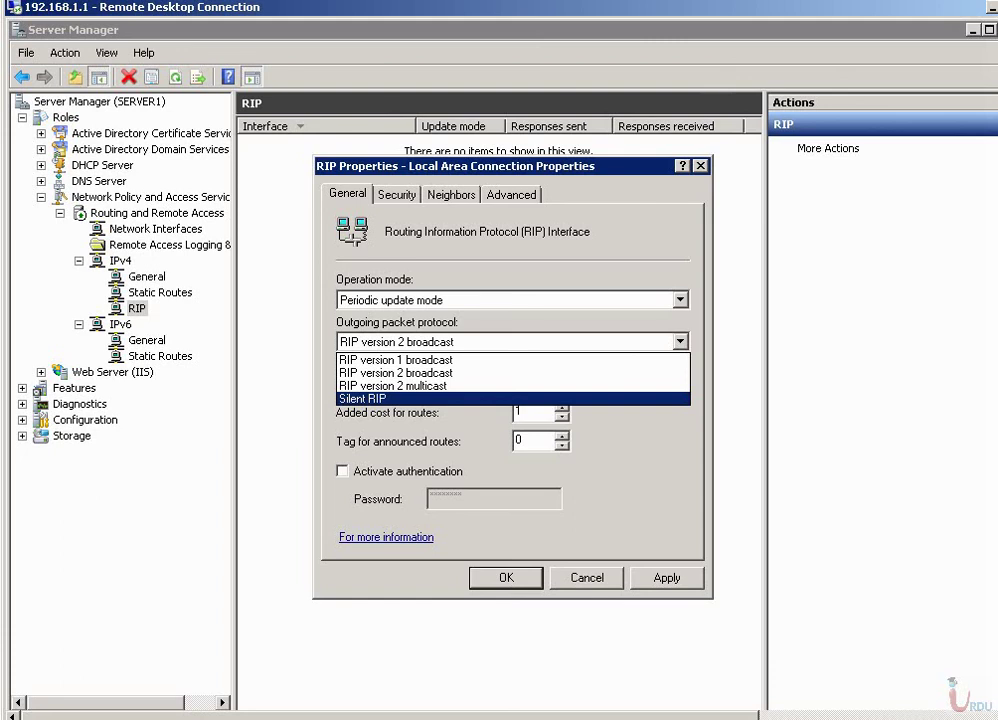
# - Try Silent RIP for outgoing packets, change it back to RIP version 2 broadcast, and set incoming packets to RIP version 2 only
pyautogui.click(420, 398)
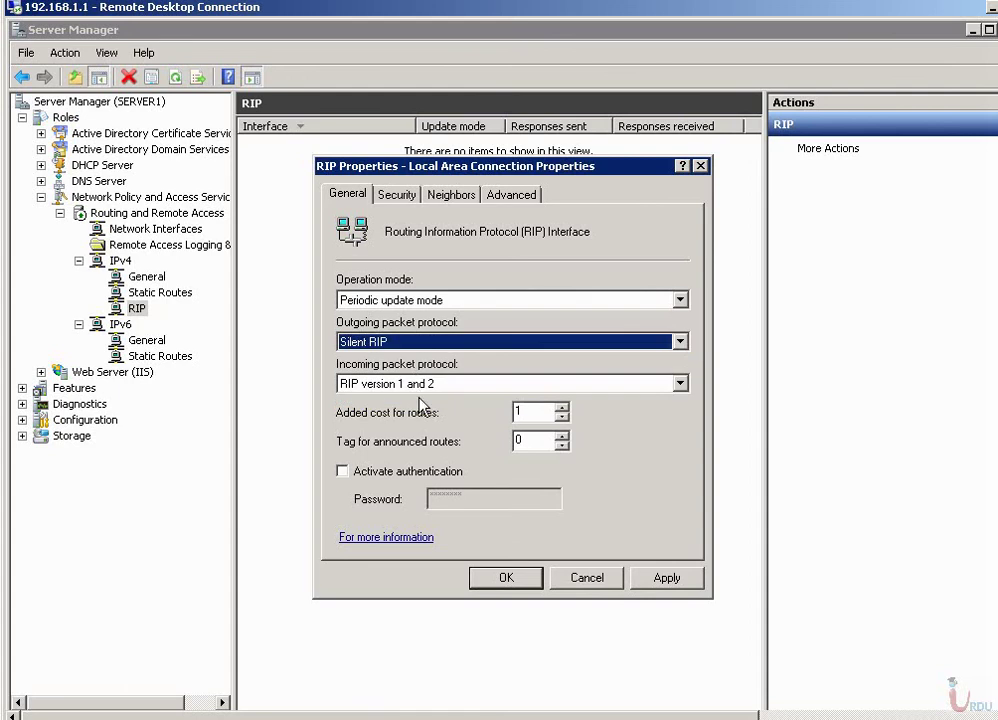
pyautogui.click(410, 341)
pyautogui.click(402, 373)
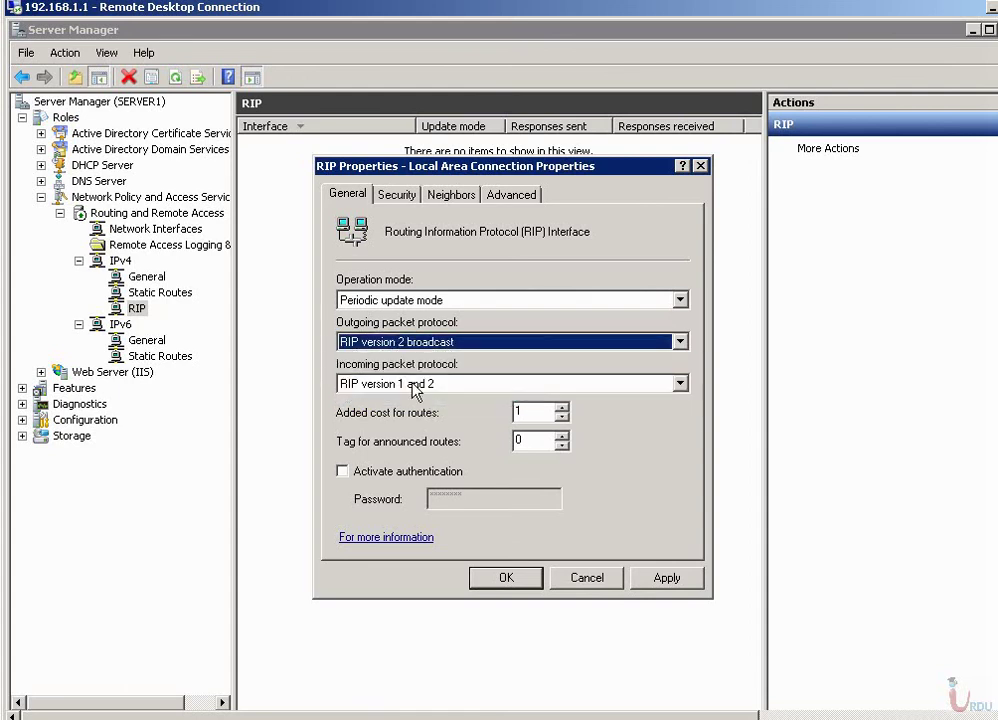
pyautogui.click(414, 384)
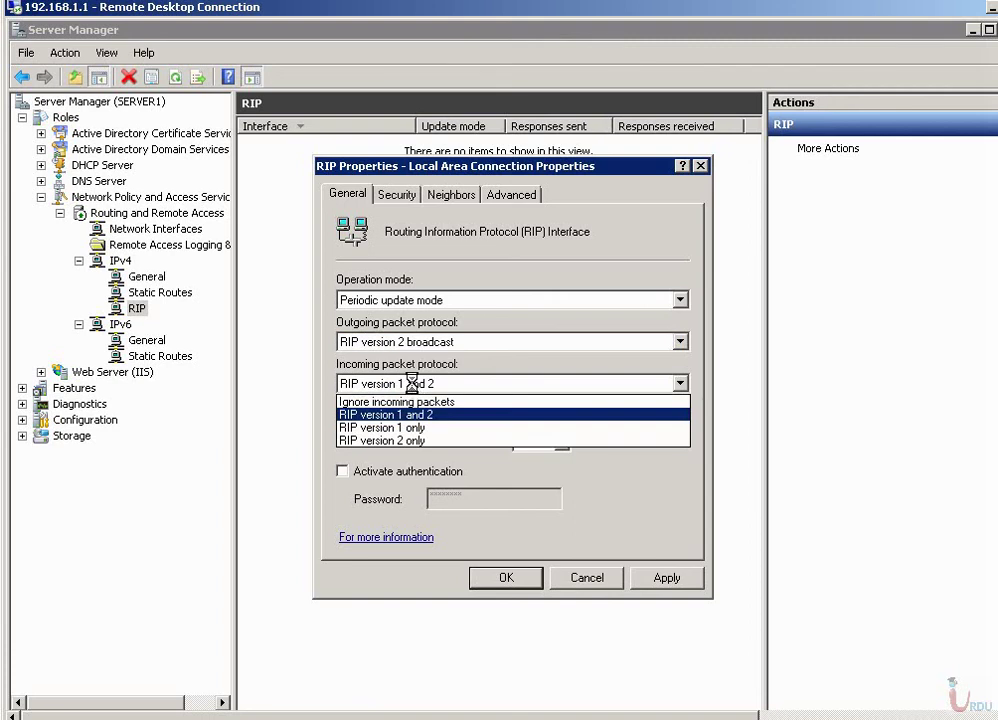
pyautogui.click(419, 442)
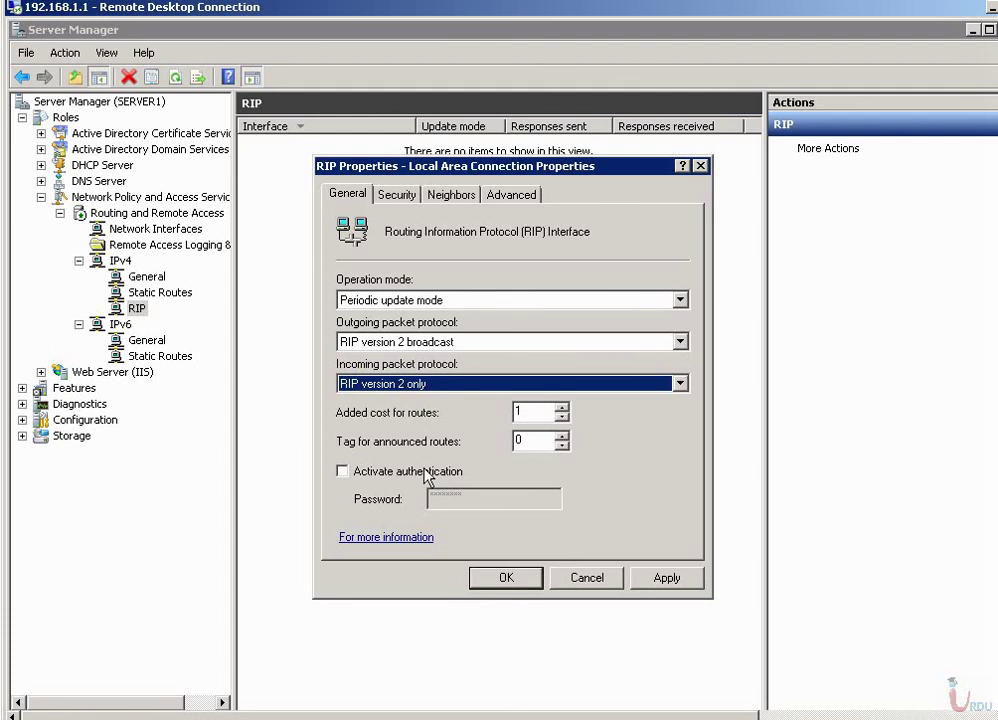
# - In the RIP interface's security settings, accept all routes in the ranges listed for incoming routes
pyautogui.click(397, 195)
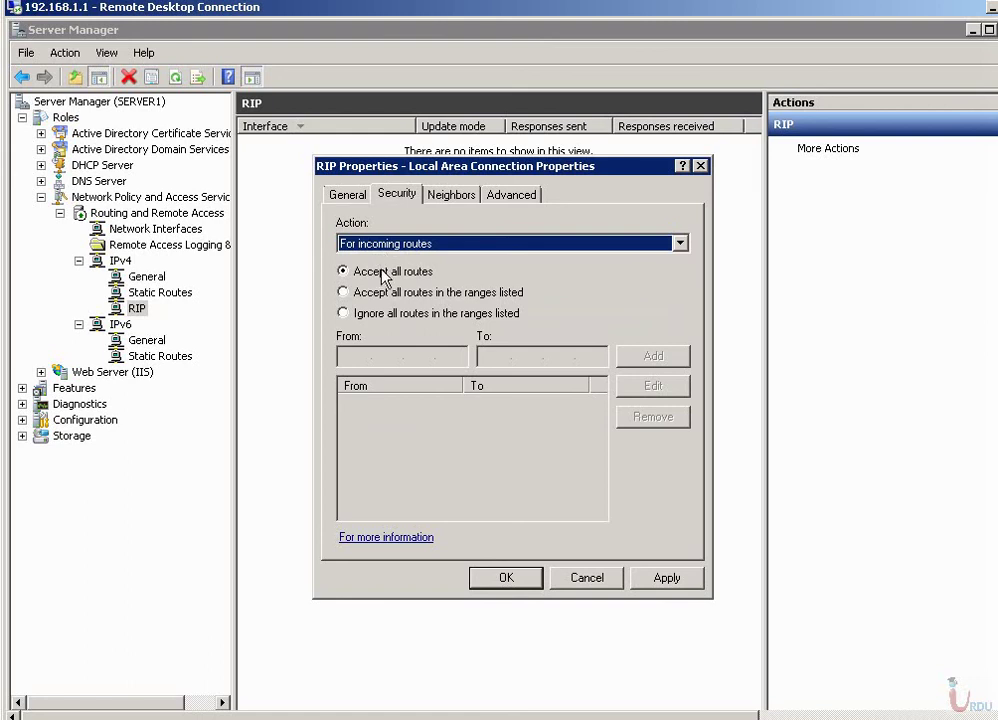
pyautogui.click(394, 244)
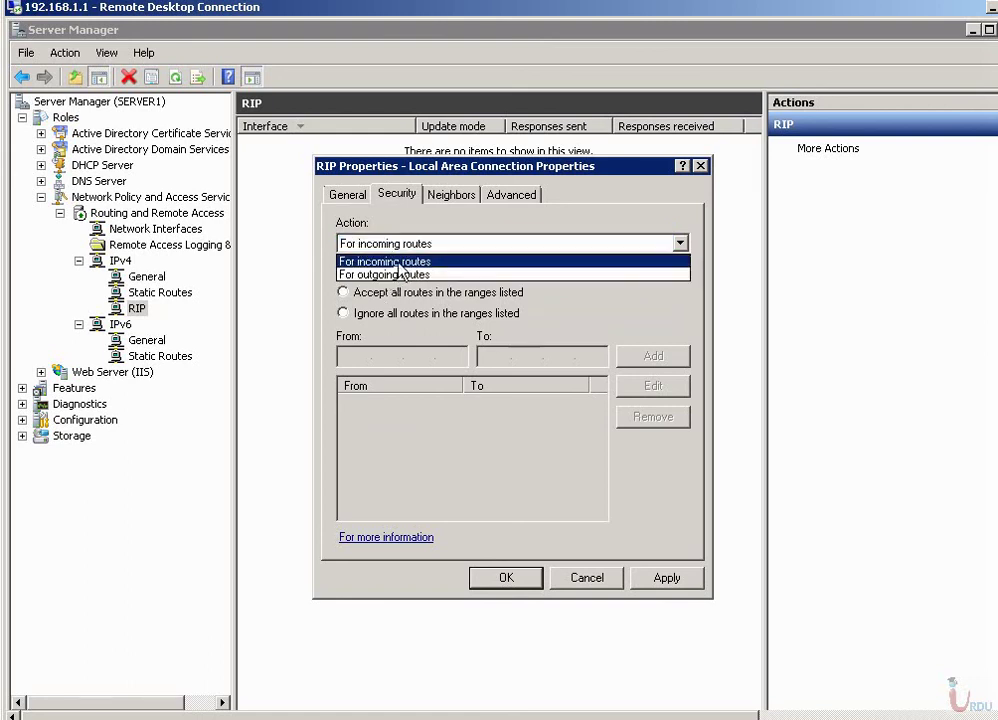
pyautogui.click(400, 262)
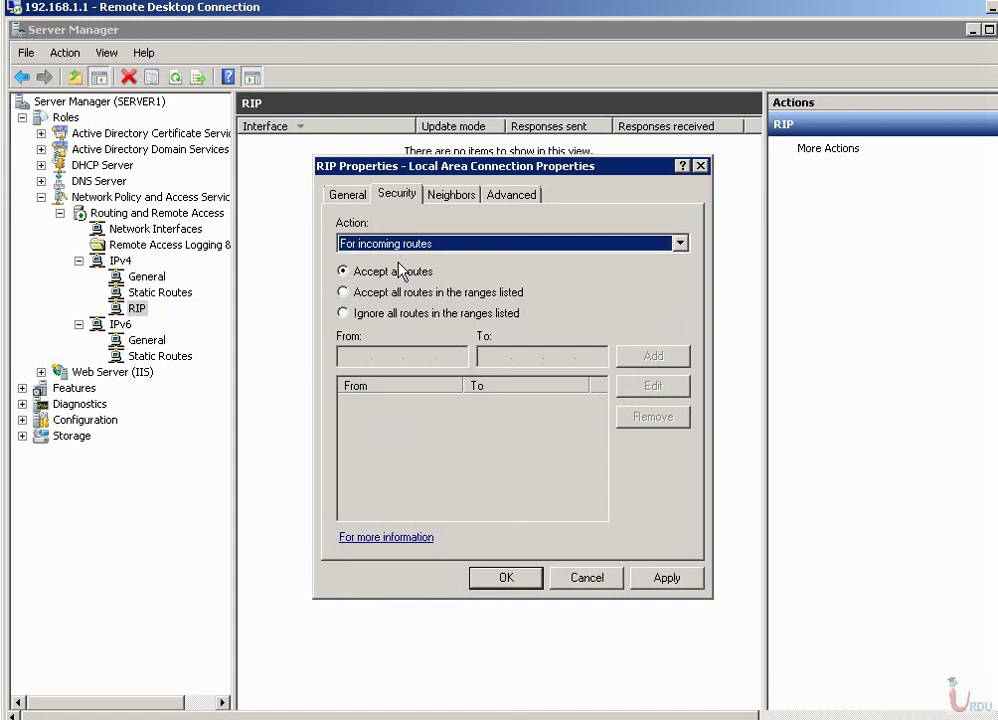
pyautogui.click(349, 291)
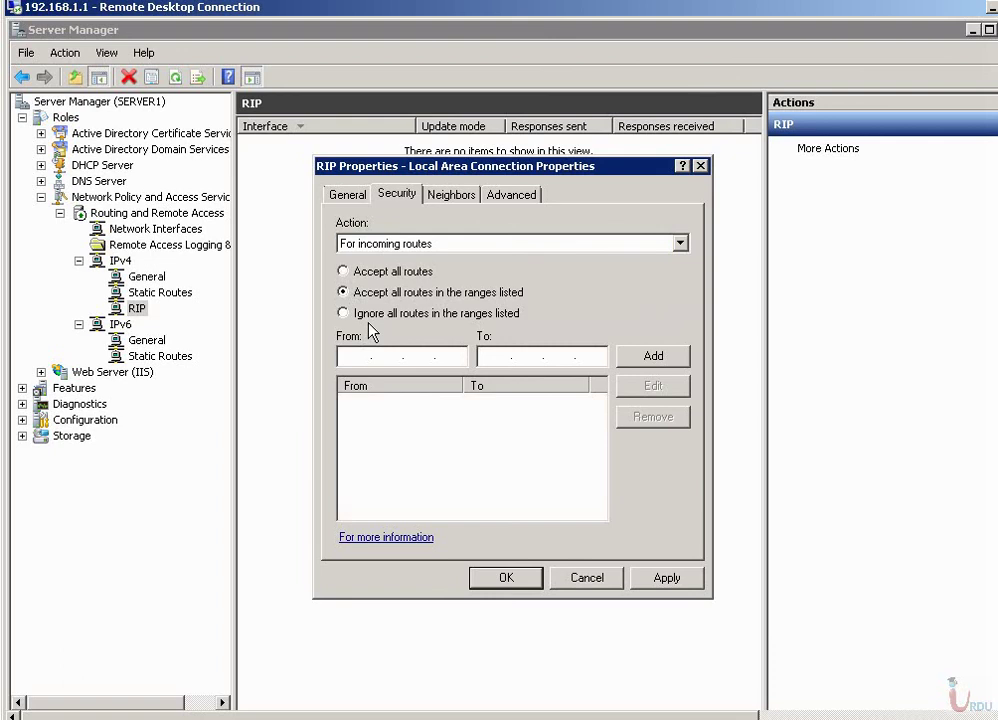
# - For outgoing routes, try announcing all routes in the ranges listed, and choose not to announce all routes in those ranges
pyautogui.click(437, 243)
pyautogui.click(433, 274)
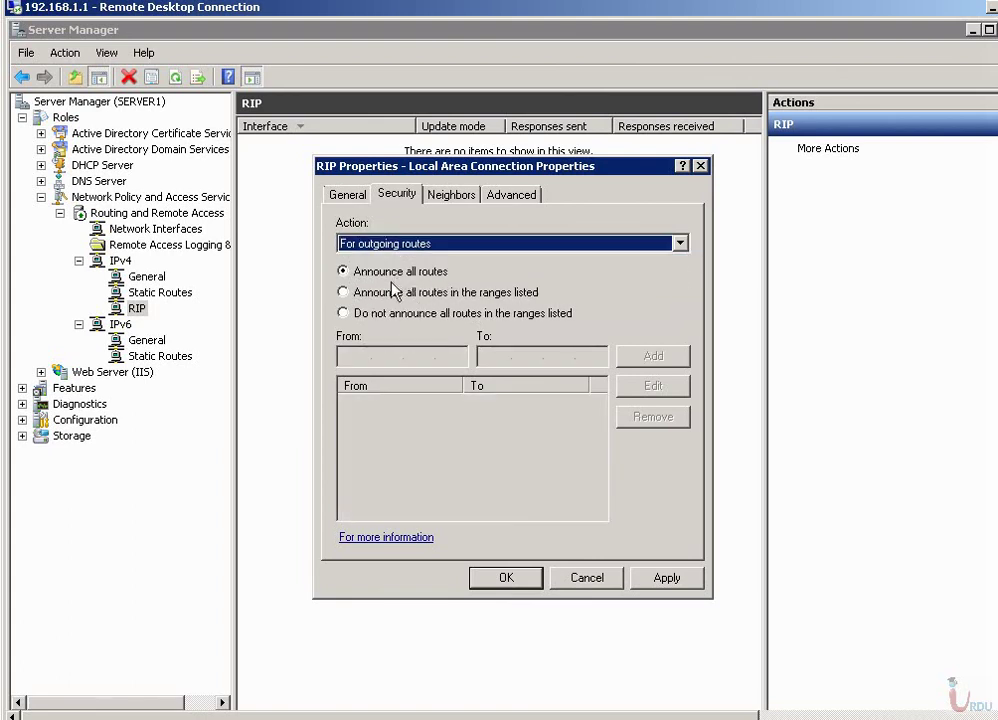
pyautogui.click(394, 291)
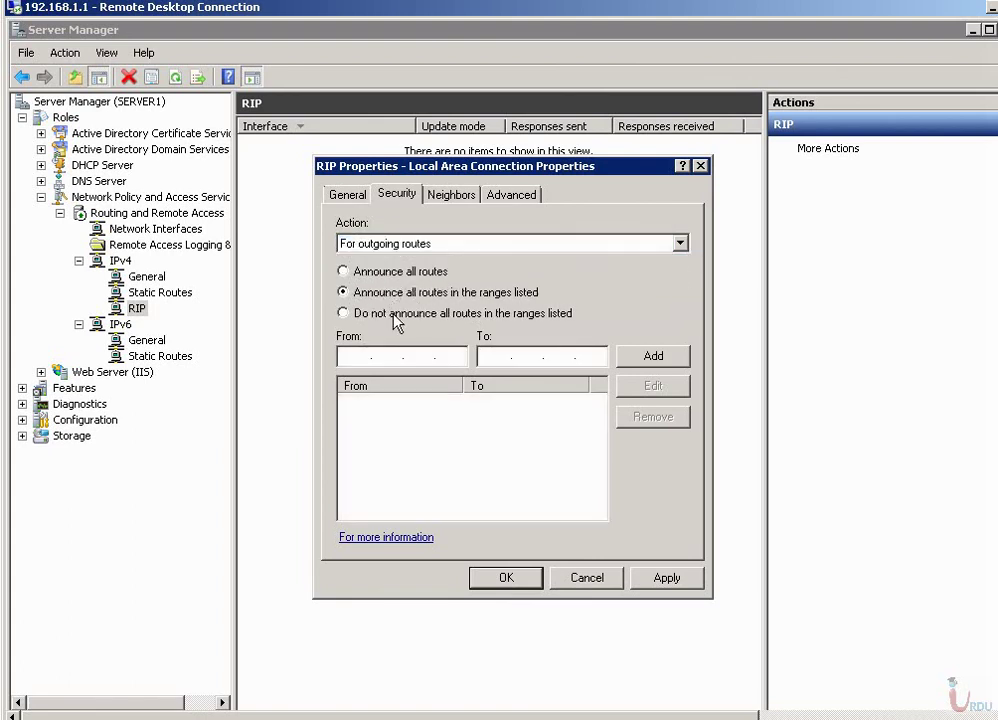
pyautogui.click(396, 318)
# - Try using RIP neighbors in addition to broadcast or multicast, and select using neighbors instead of broadcast or multicast
pyautogui.click(450, 197)
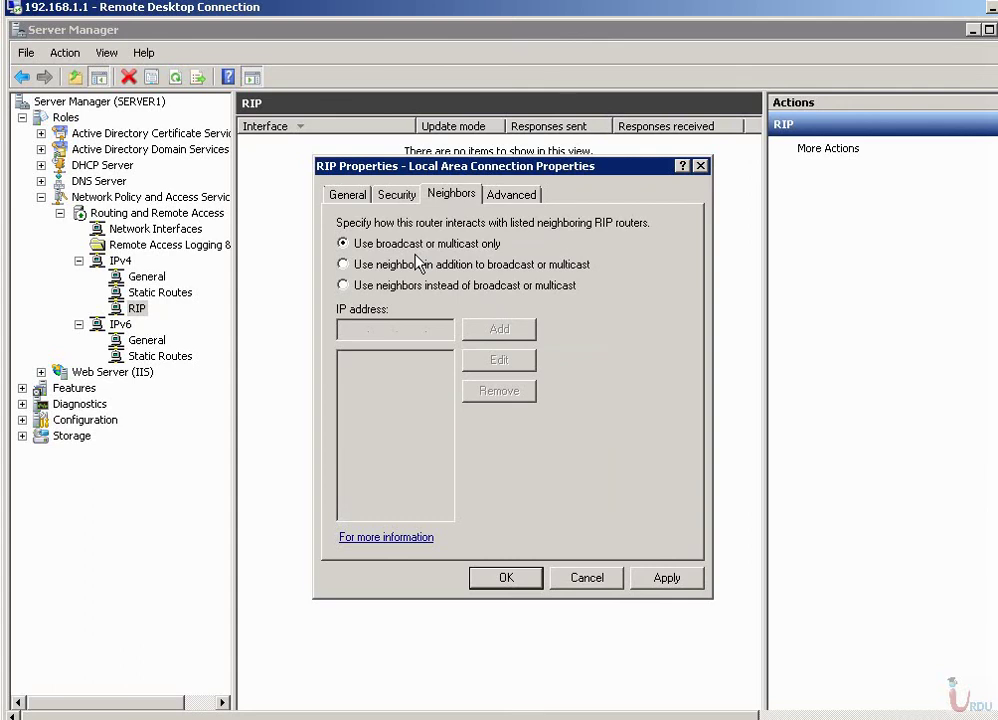
pyautogui.click(415, 269)
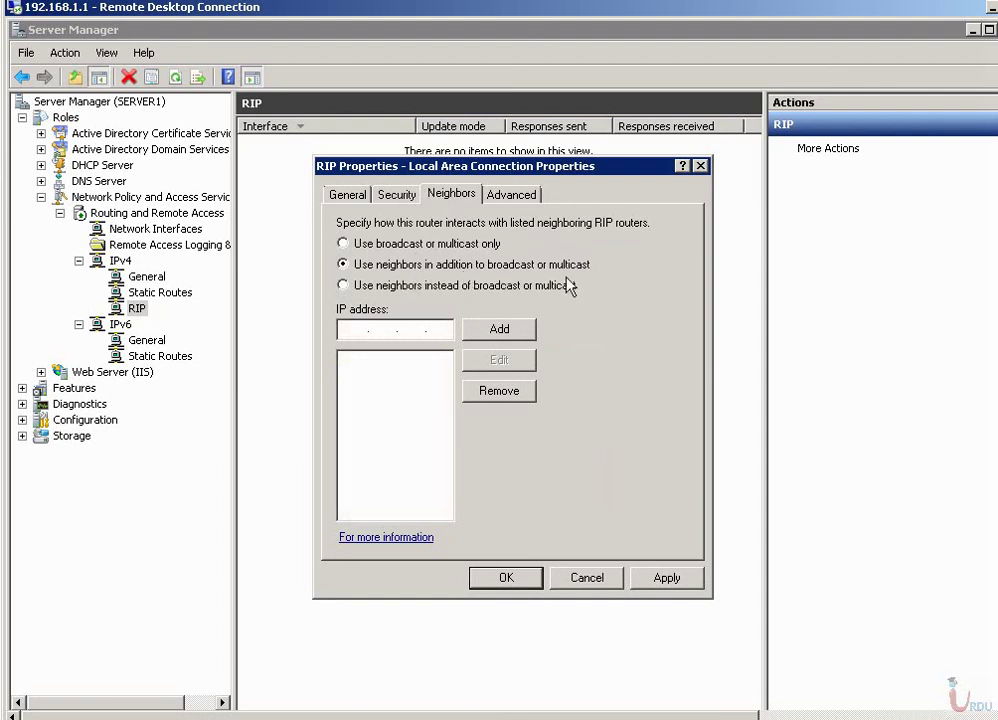
pyautogui.click(418, 289)
pyautogui.click(366, 334)
# - Examine the advanced timer and update settings of the RIP interface and cancel its properties without saving
pyautogui.click(512, 196)
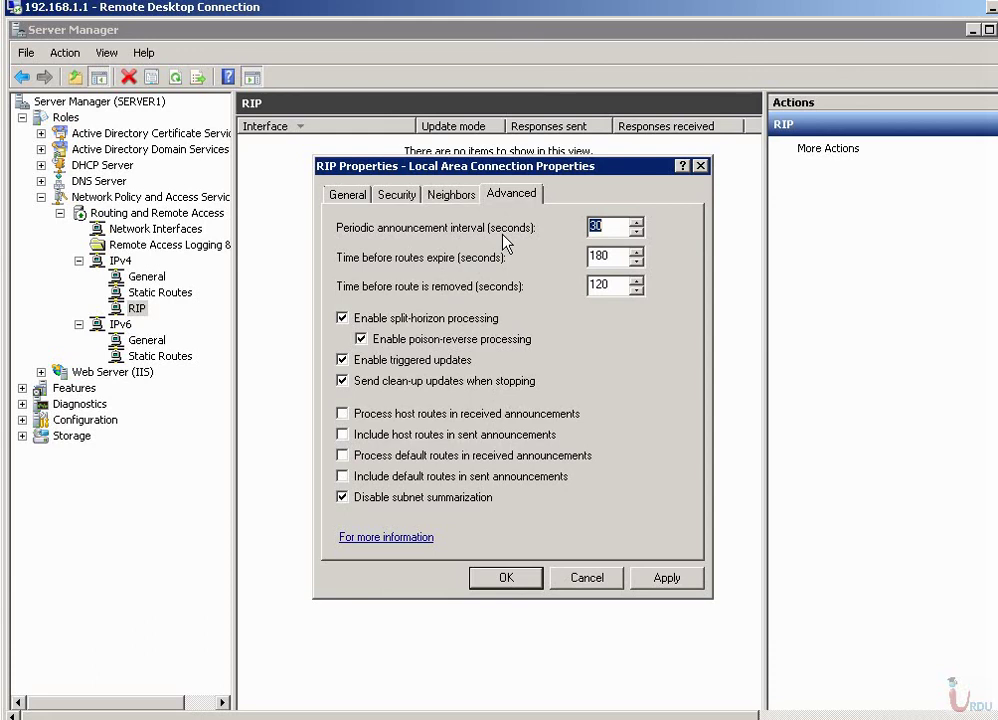
pyautogui.click(573, 582)
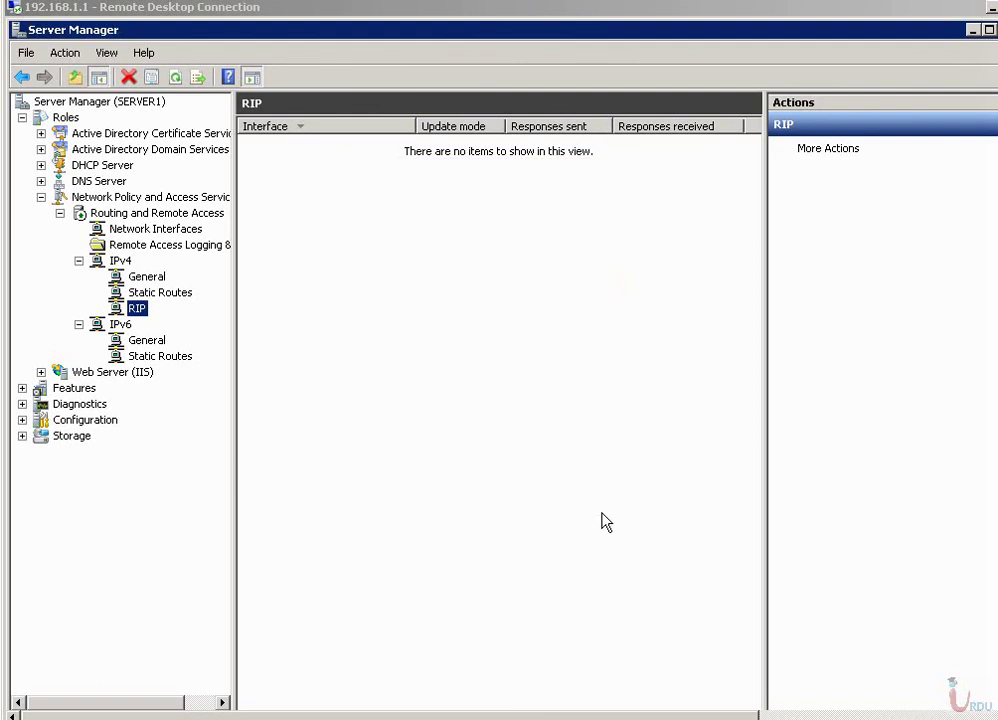
# - View the IPv4 static routes and the RIP interface list, and switch to the Command Prompt window
pyautogui.click(139, 293)
pyautogui.click(137, 308)
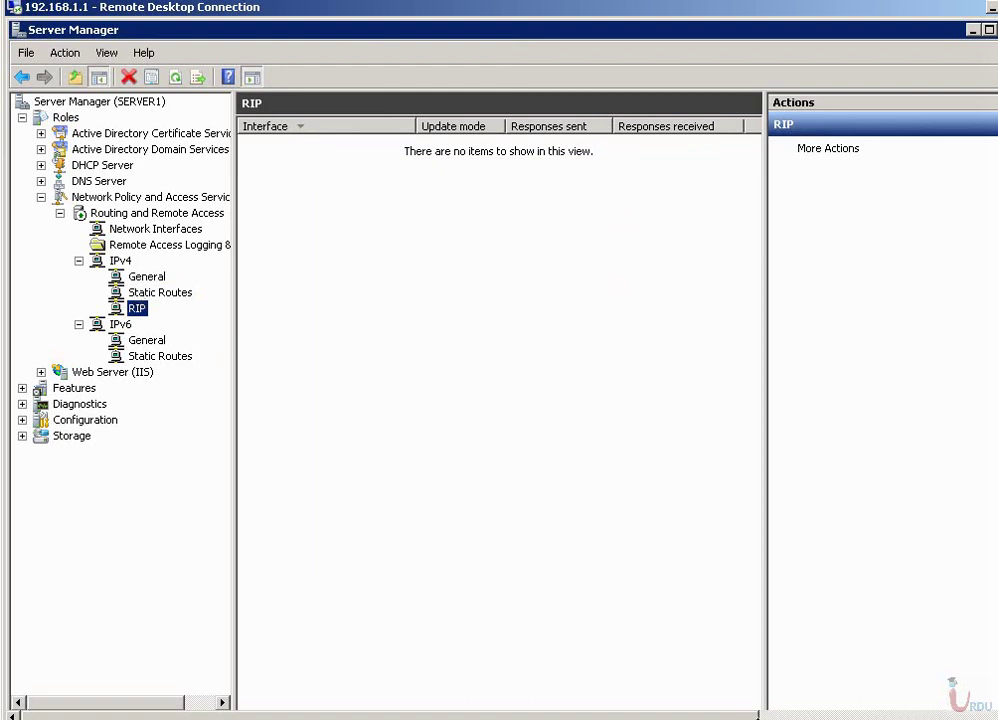
pyautogui.hotkey('alt', 'Tab')
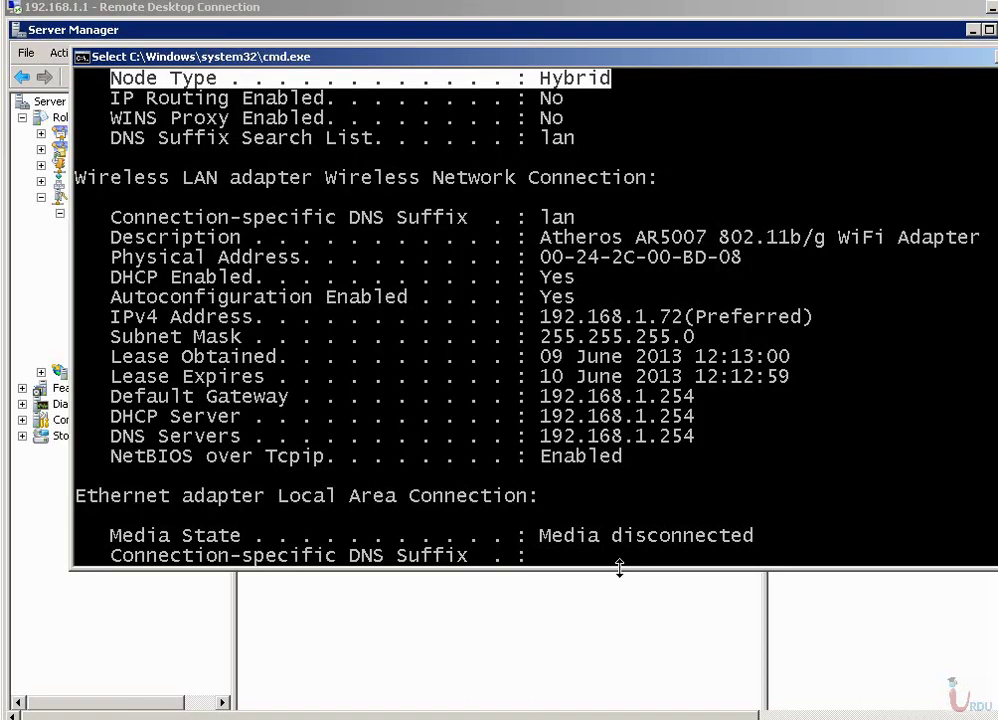
# - Trace the route to google.com with tracert and interrupt the trace before it completes
pyautogui.scroll(-5, 664, 584)
pyautogui.write('cls')
pyautogui.press('Return')
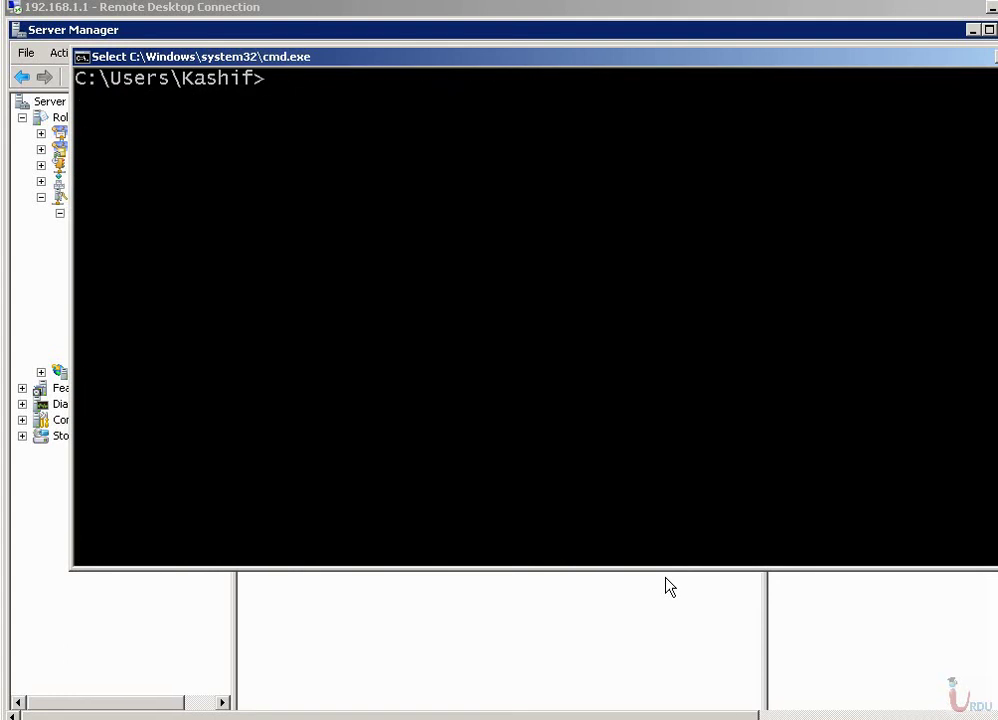
pyautogui.scroll(2, 665, 578)
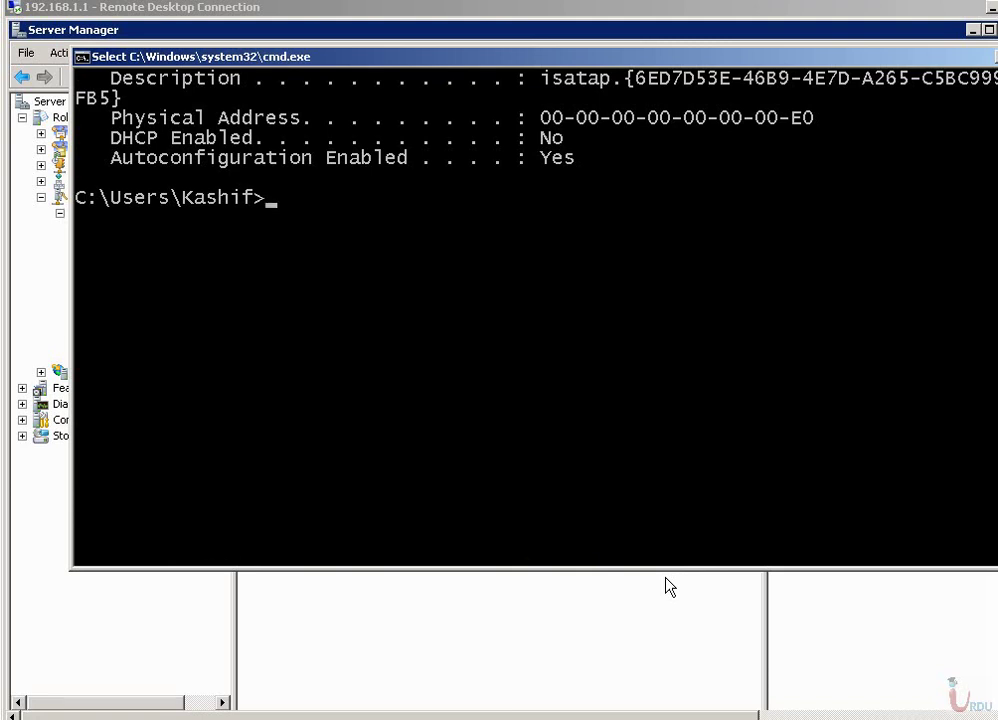
pyautogui.write('tracrt')
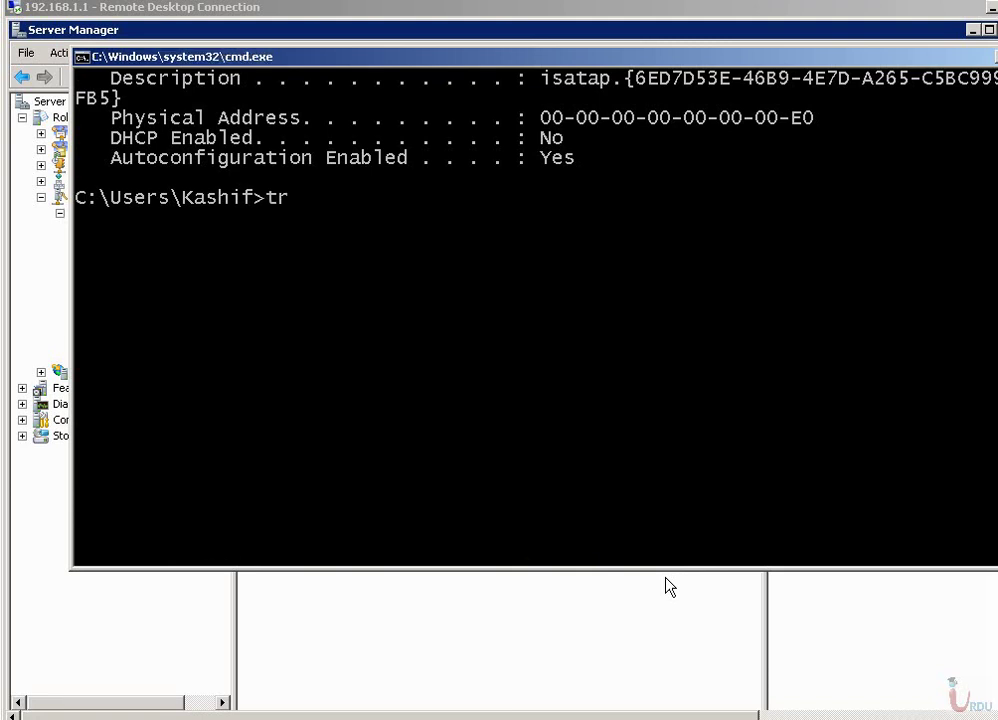
pyautogui.press('BackSpace')
pyautogui.press('BackSpace')
pyautogui.write('ert google.com')
pyautogui.press('Return')
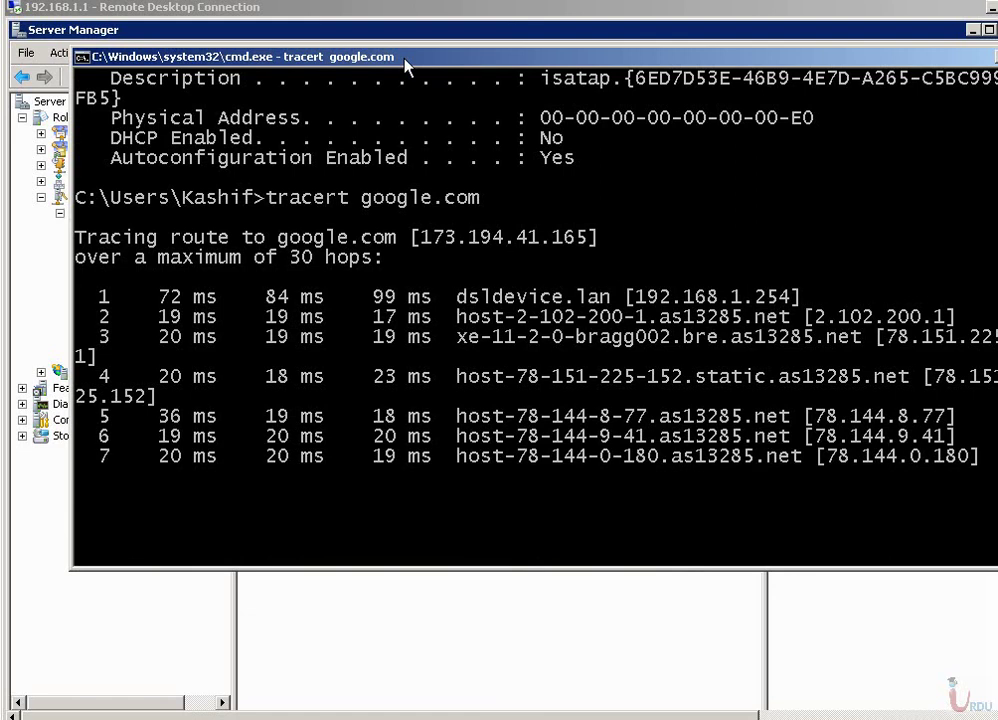
pyautogui.moveTo(405, 66); pyautogui.dragTo(337, 66)
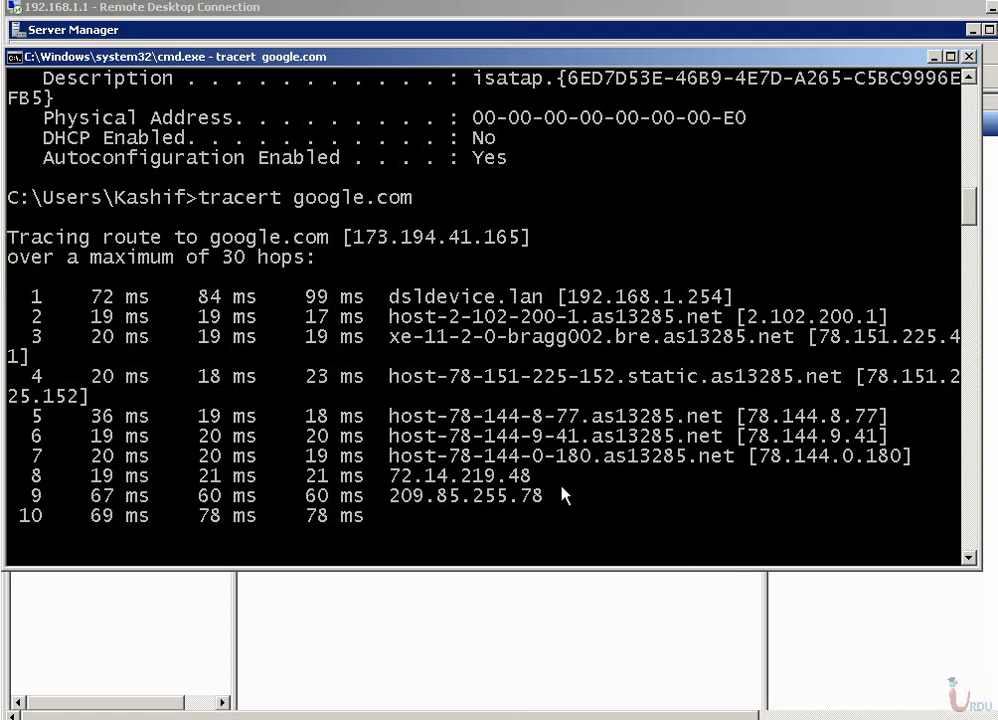
pyautogui.hotkey('ctrl', 'c')
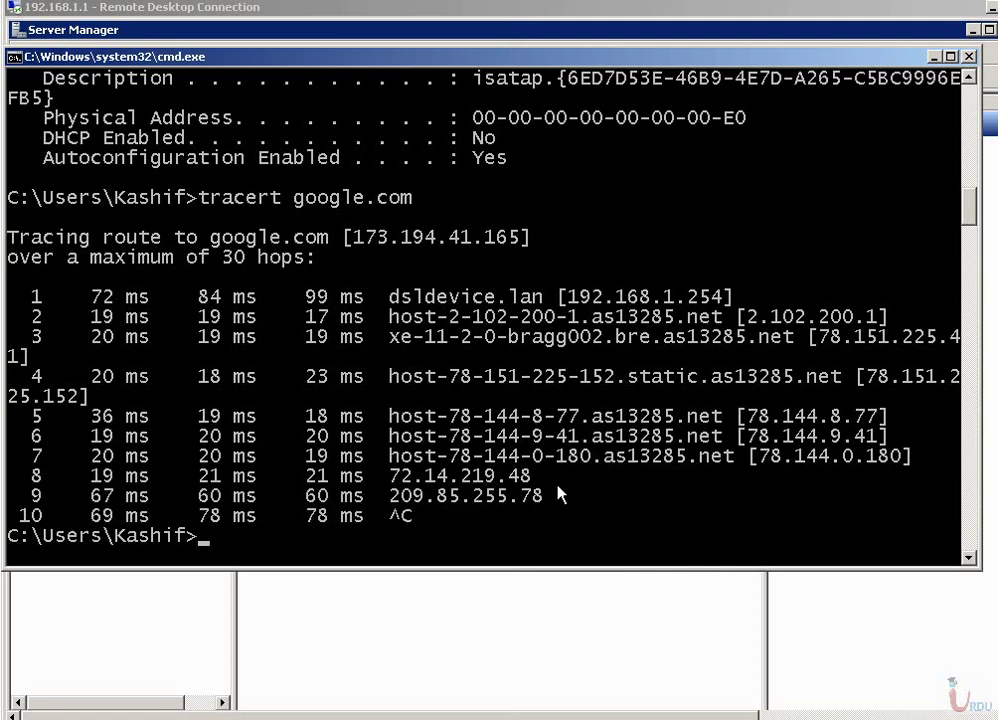
# - Rerun the trace to google.com without resolving host names, using tracert -d google.com
pyautogui.press('Up')
pyautogui.press('Left')
pyautogui.press('Left')
pyautogui.press('Left')
pyautogui.press('Left')
pyautogui.press('Left')
pyautogui.press('Left')
pyautogui.press('Left')
pyautogui.press('Left')
pyautogui.press('Left')
pyautogui.press('Left')
pyautogui.write('-d')
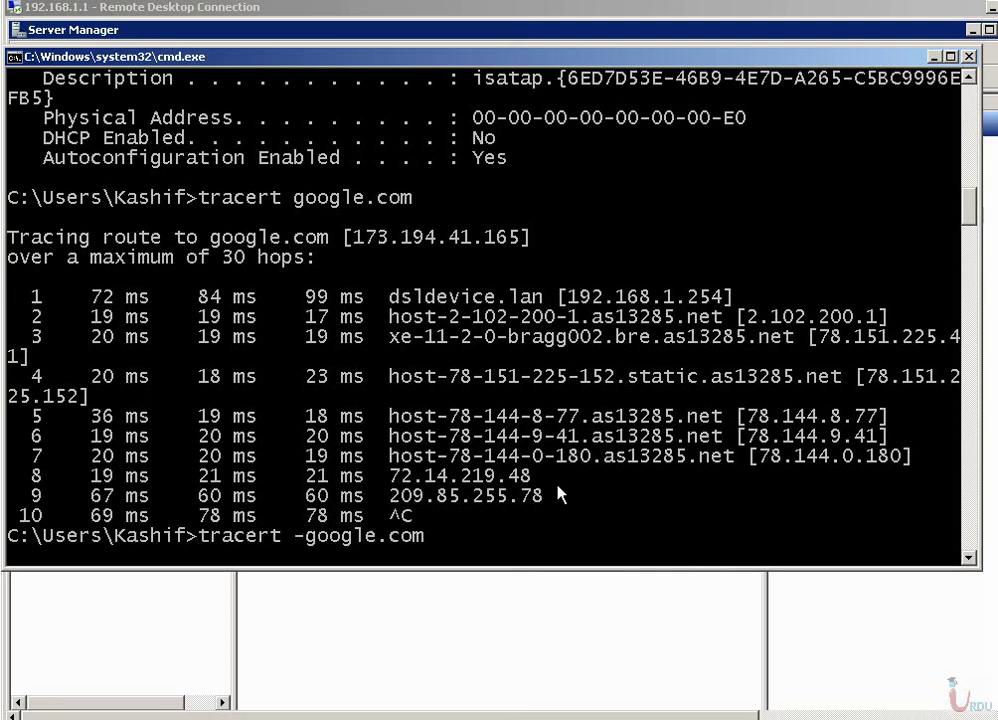
pyautogui.press('Return')
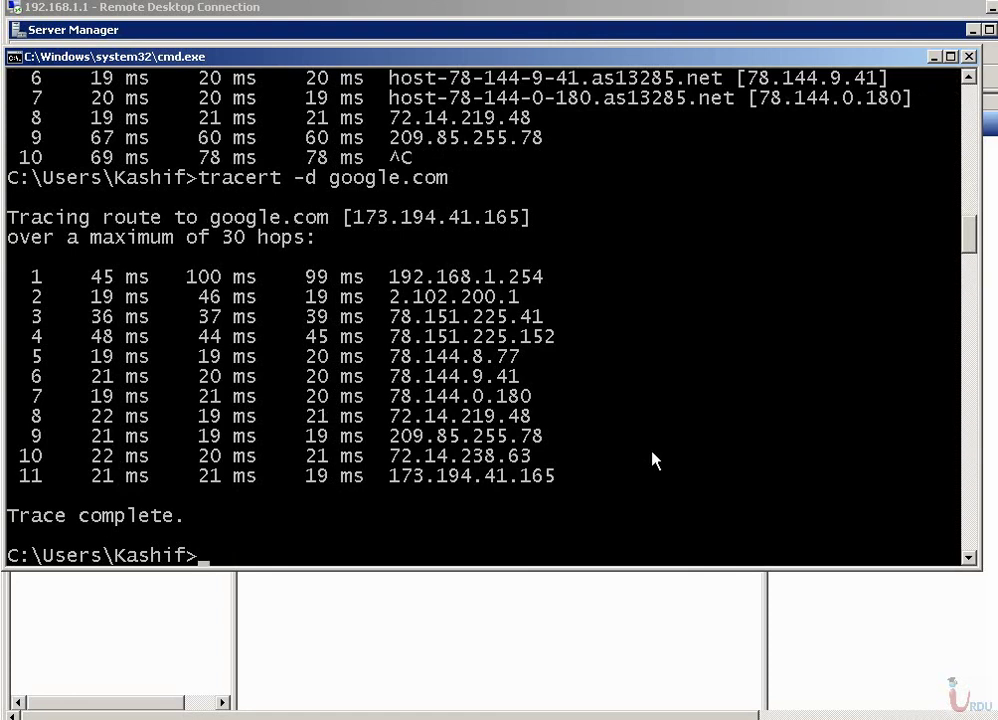
# - Trace the IPv6 route to google.com with tracert -6 google.com
pyautogui.write('tracert')
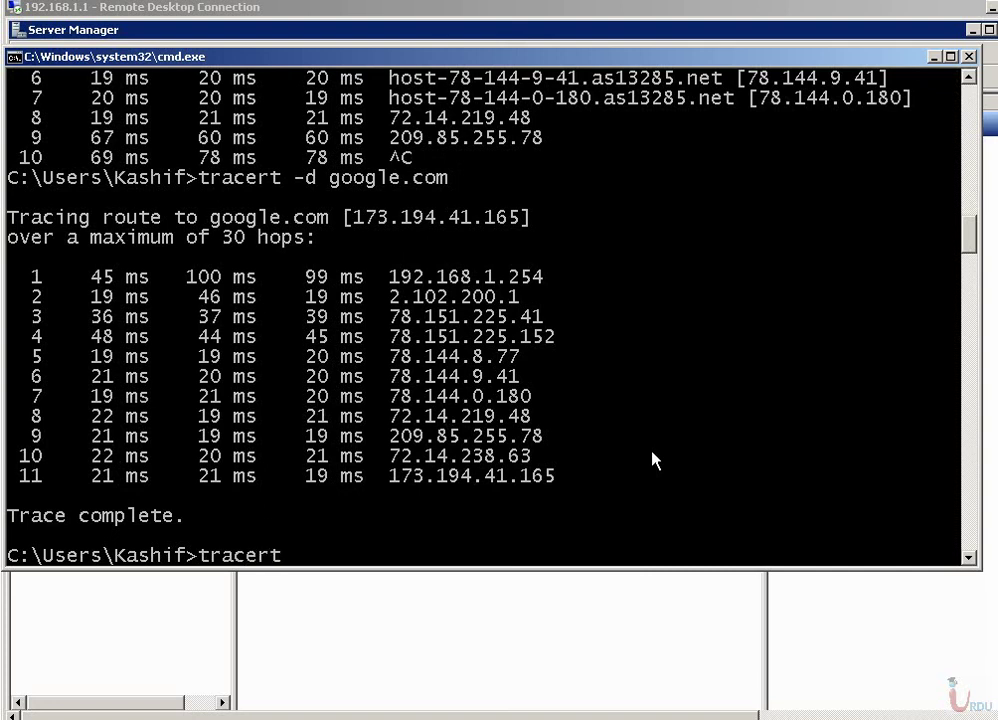
pyautogui.write(' -6 google.com')
pyautogui.press('Return')
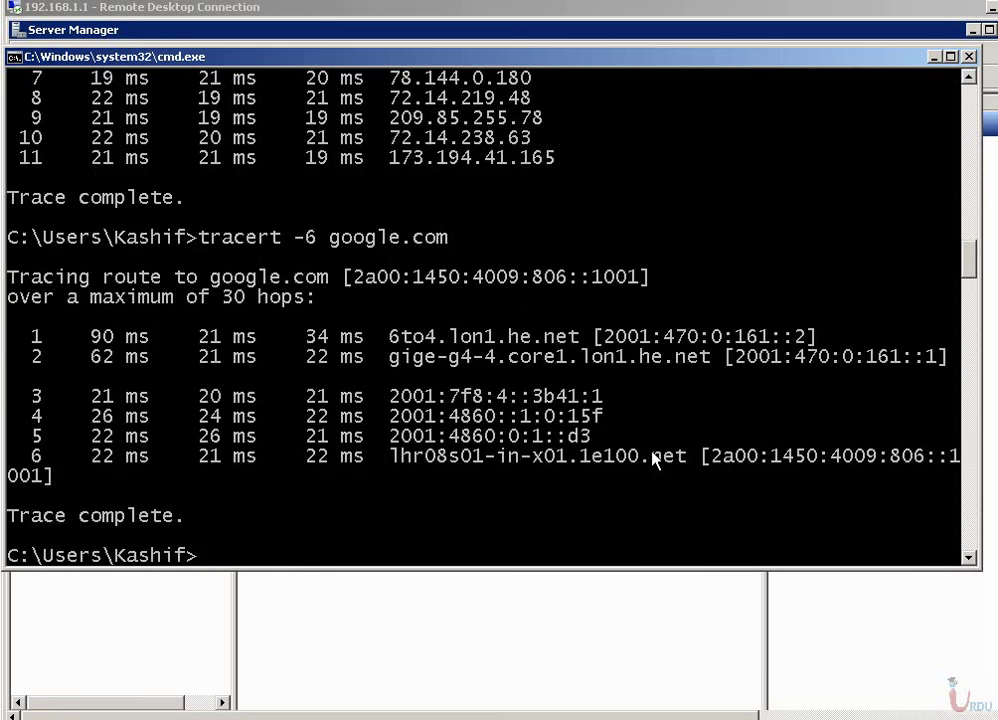
# - Examine the hop addresses and response times in the IPv6 trace output, marking hops 3 to 5
pyautogui.rightClick(422, 401)
pyautogui.click(424, 404)
pyautogui.moveTo(390, 396); pyautogui.dragTo(434, 440)
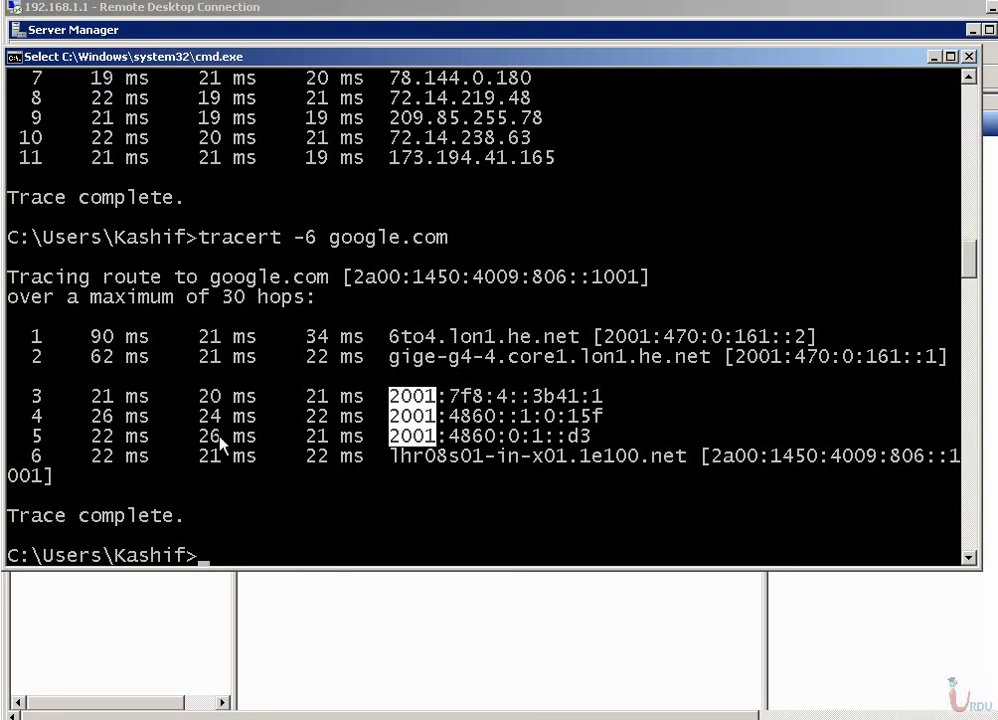
pyautogui.moveTo(220, 437); pyautogui.dragTo(171, 423)
pyautogui.click(169, 420)
pyautogui.click(96, 419)
pyautogui.moveTo(97, 425); pyautogui.dragTo(624, 437)
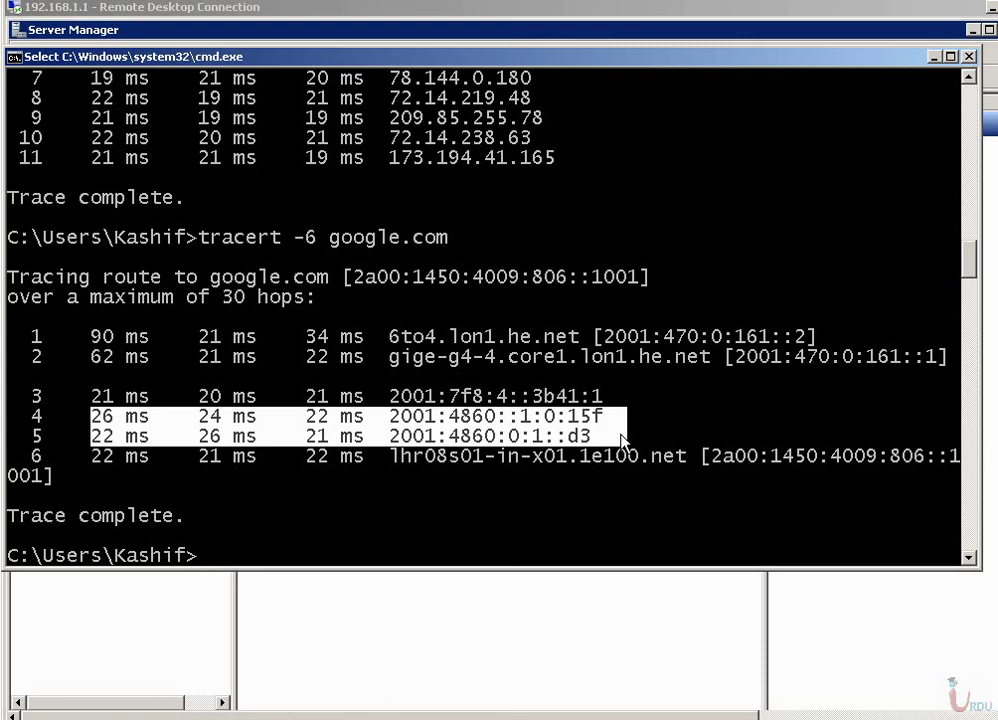
pyautogui.click(323, 437)
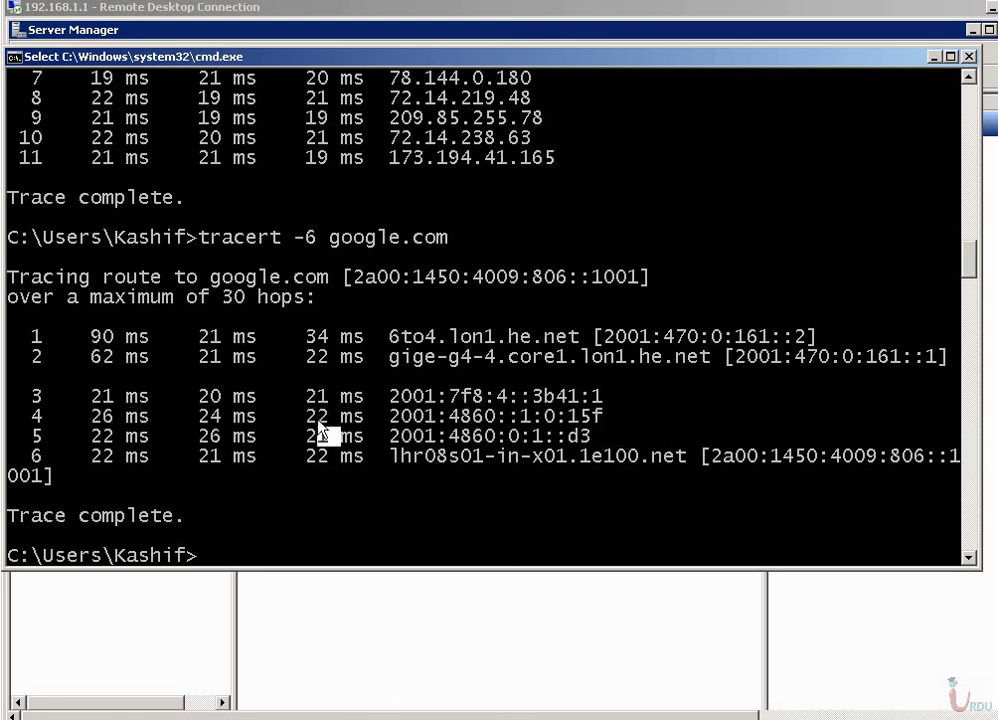
pyautogui.click(327, 415)
pyautogui.click(196, 415)
pyautogui.moveTo(163, 437); pyautogui.dragTo(218, 440)
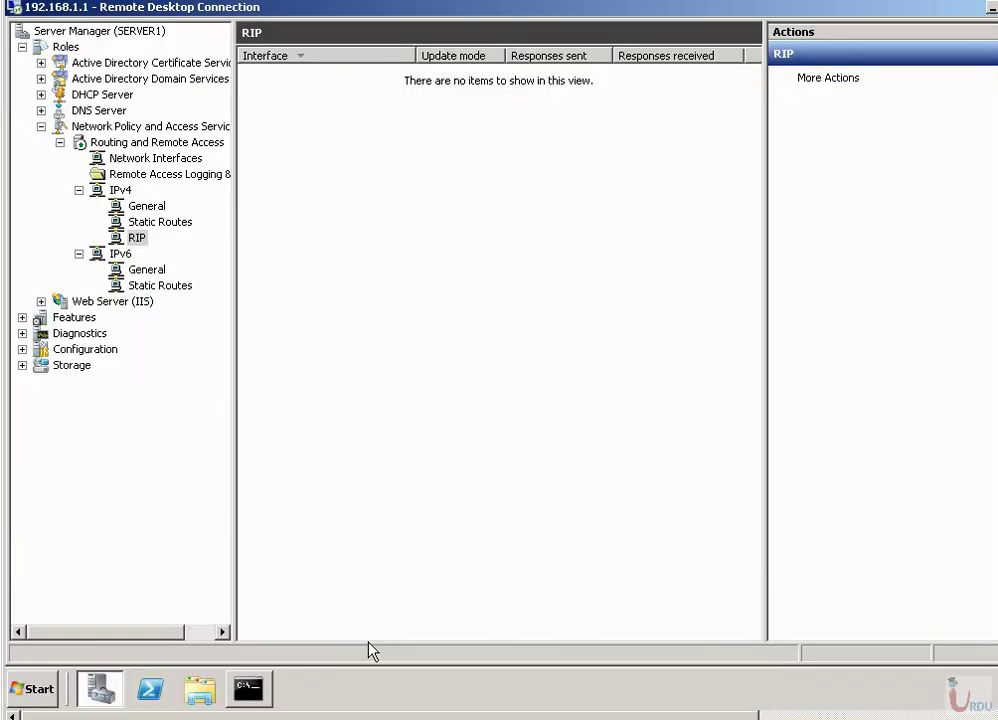
# - In the remote server's Command Prompt, run pathping google.com
pyautogui.click(252, 688)
pyautogui.press('Return')
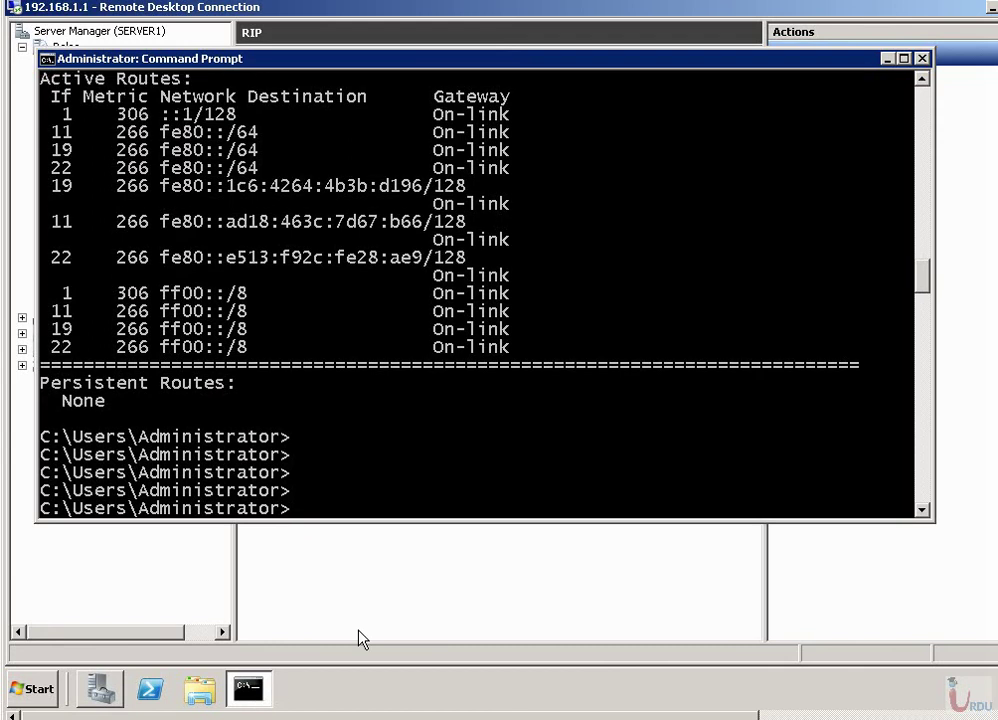
pyautogui.write('pathping g')
pyautogui.write('oogle.com')
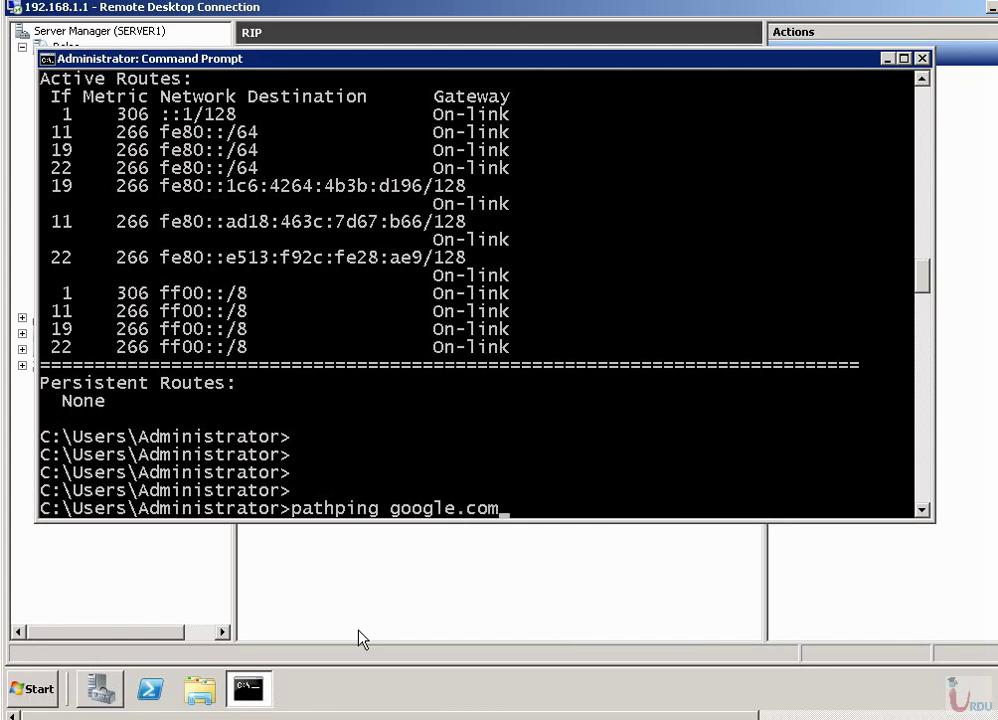
pyautogui.press('Return')
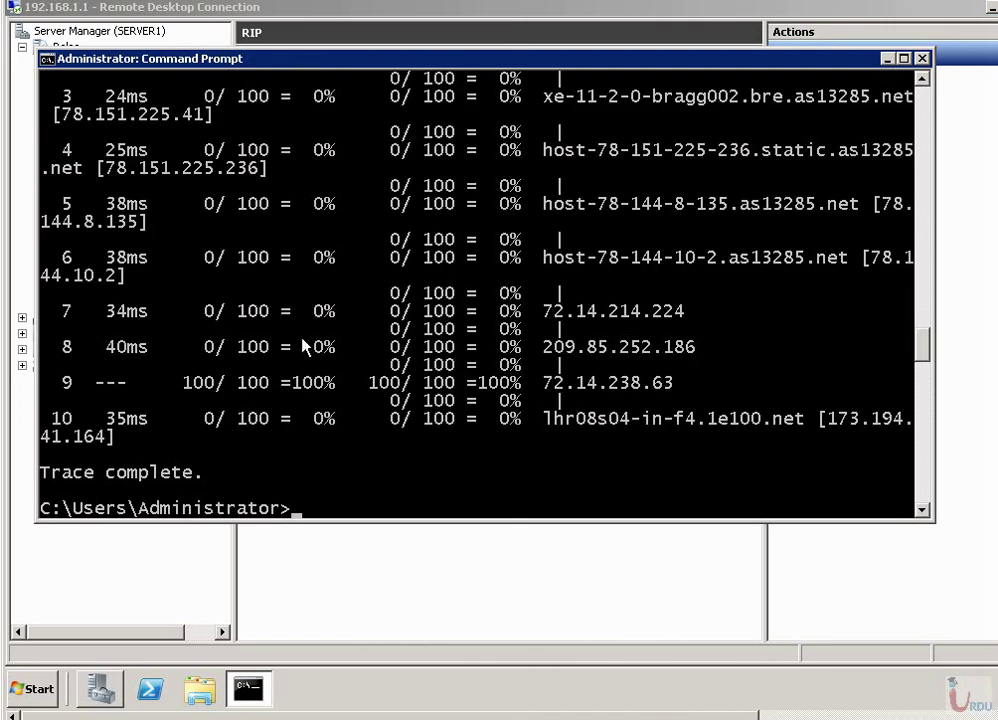
# - Examine the pathping loss statistics, marking the lines for hops 8 and 9, and close the Command Prompt
pyautogui.moveTo(927, 332); pyautogui.dragTo(927, 288)
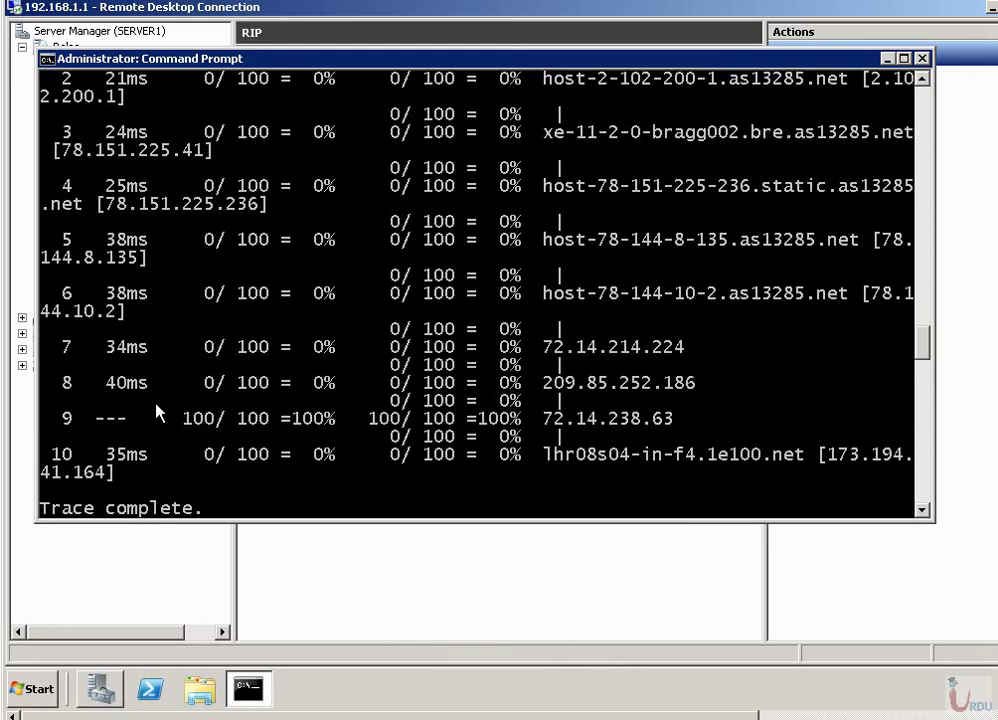
pyautogui.scroll(-1, 157, 410)
pyautogui.scroll(2, 157, 410)
pyautogui.rightClick(172, 389)
pyautogui.click(187, 395)
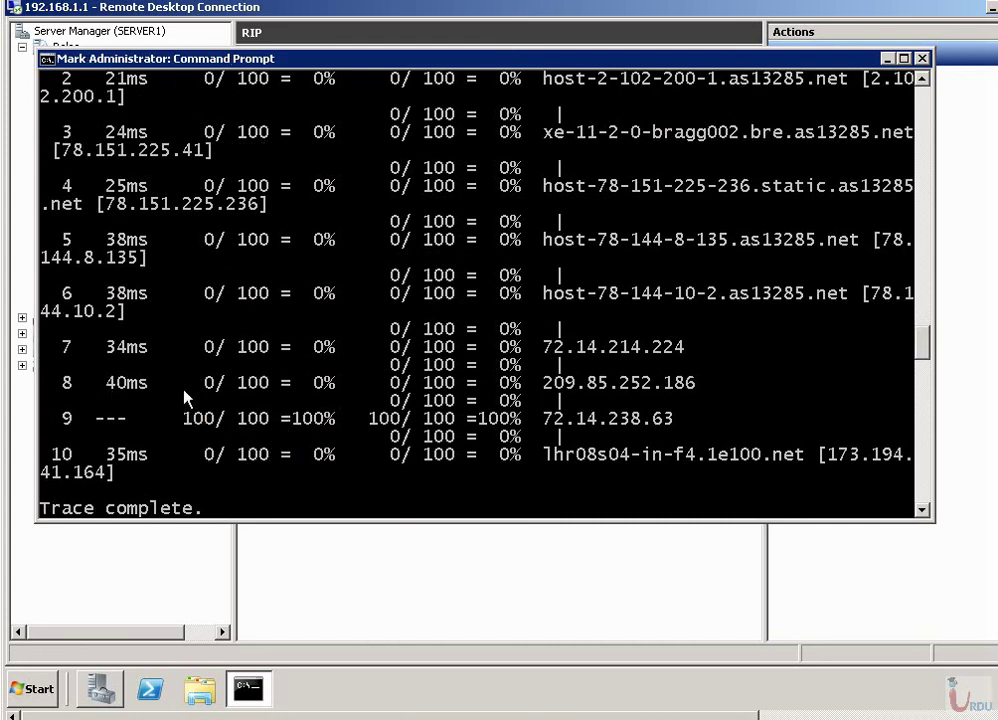
pyautogui.moveTo(71, 384); pyautogui.dragTo(690, 389)
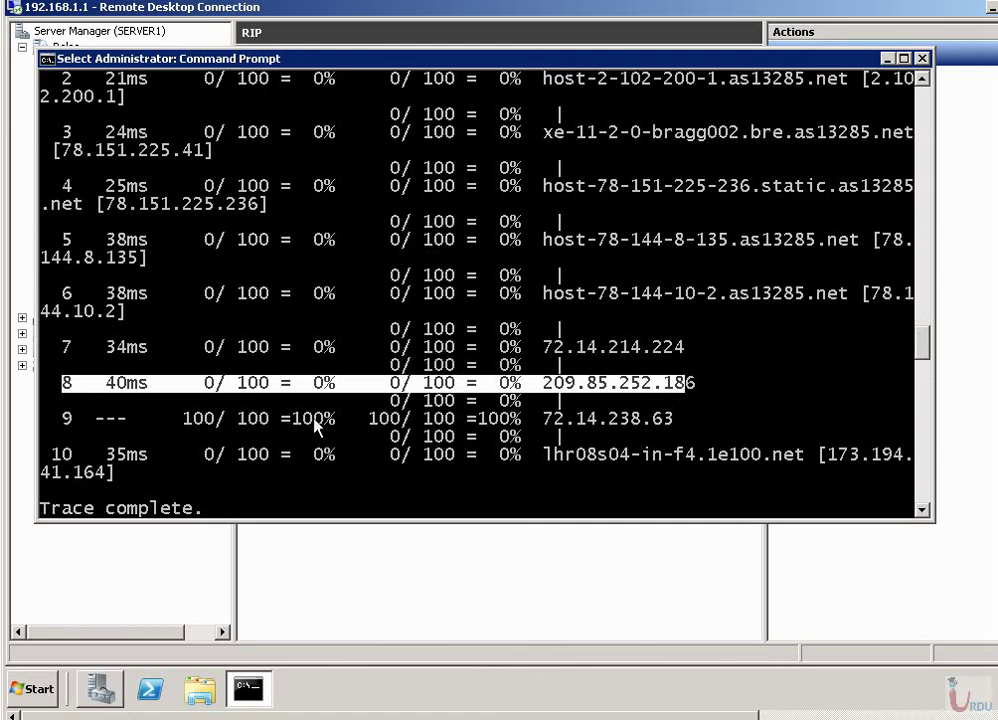
pyautogui.scroll(5, 316, 426)
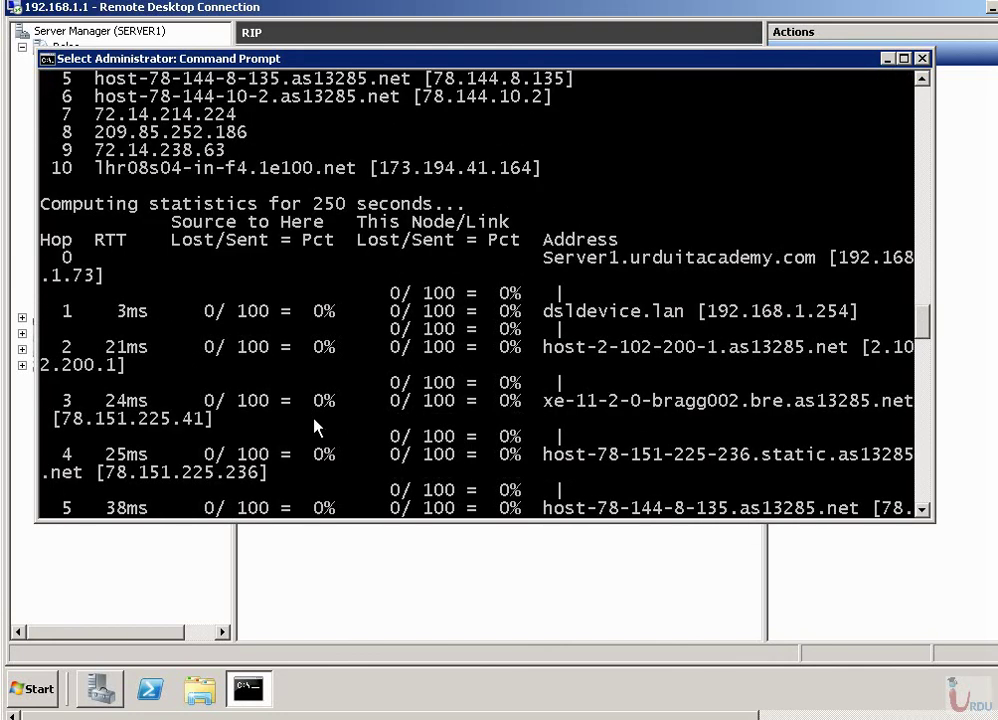
pyautogui.scroll(-4, 316, 428)
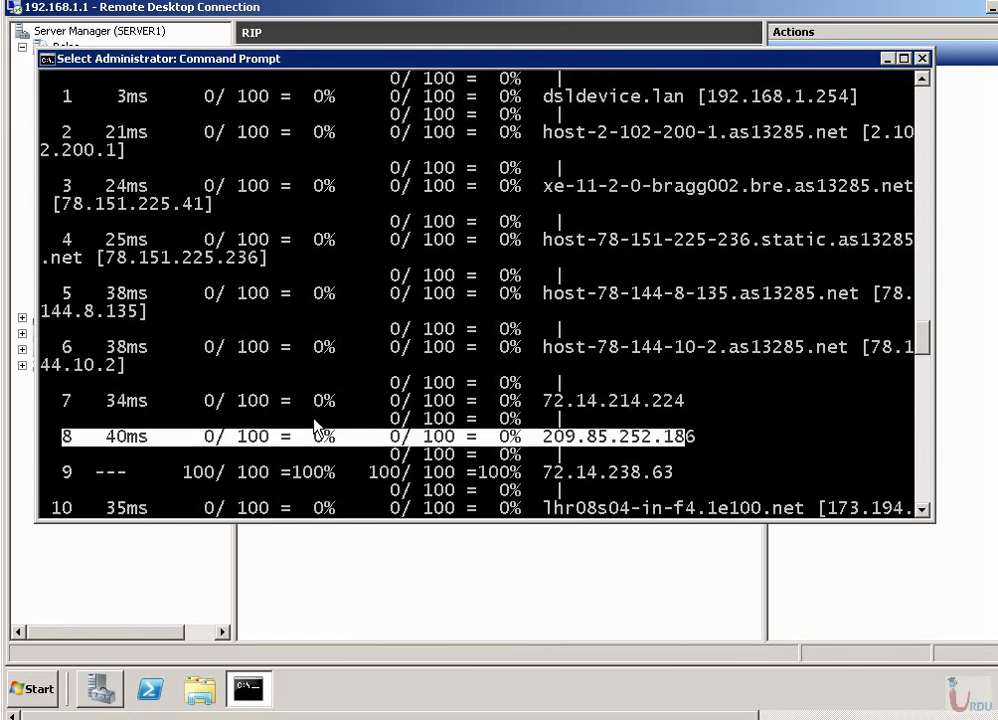
pyautogui.scroll(-1, 315, 427)
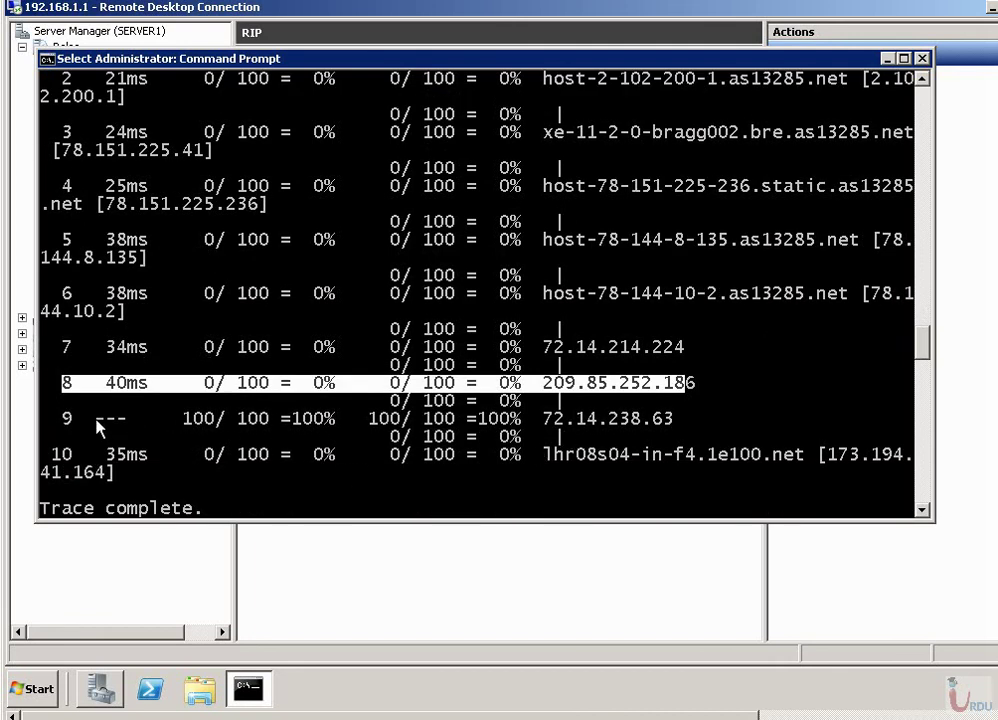
pyautogui.moveTo(84, 418); pyautogui.dragTo(668, 423)
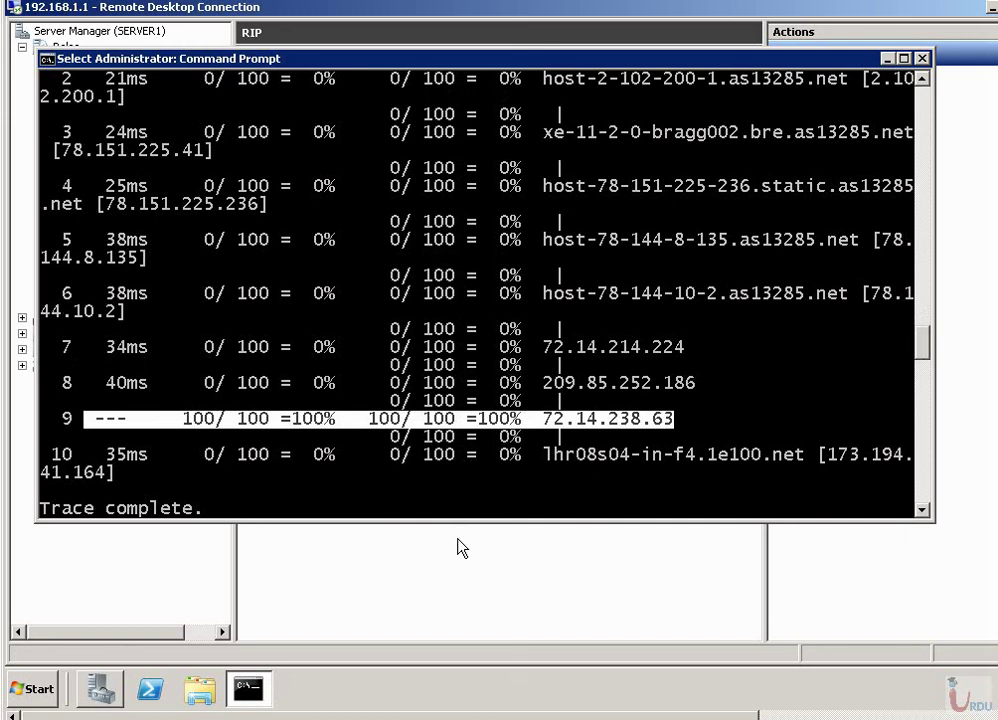
pyautogui.click(923, 59)
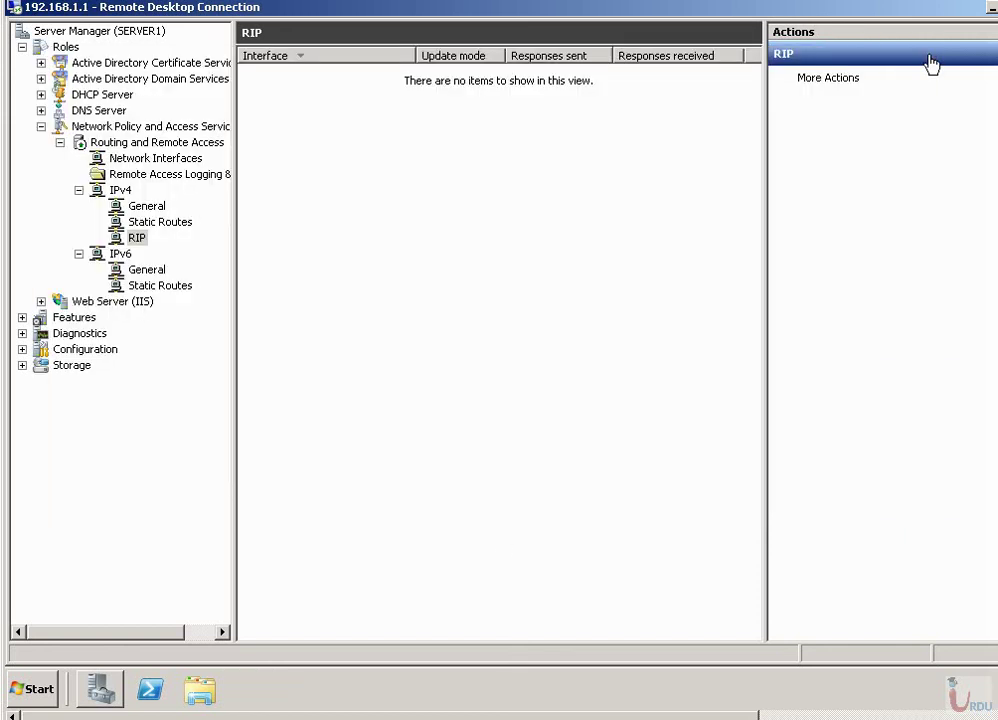
# - In the Routing and Remote Access properties, enable the computer as an IPv6 router with local area network routing only
pyautogui.click(117, 143)
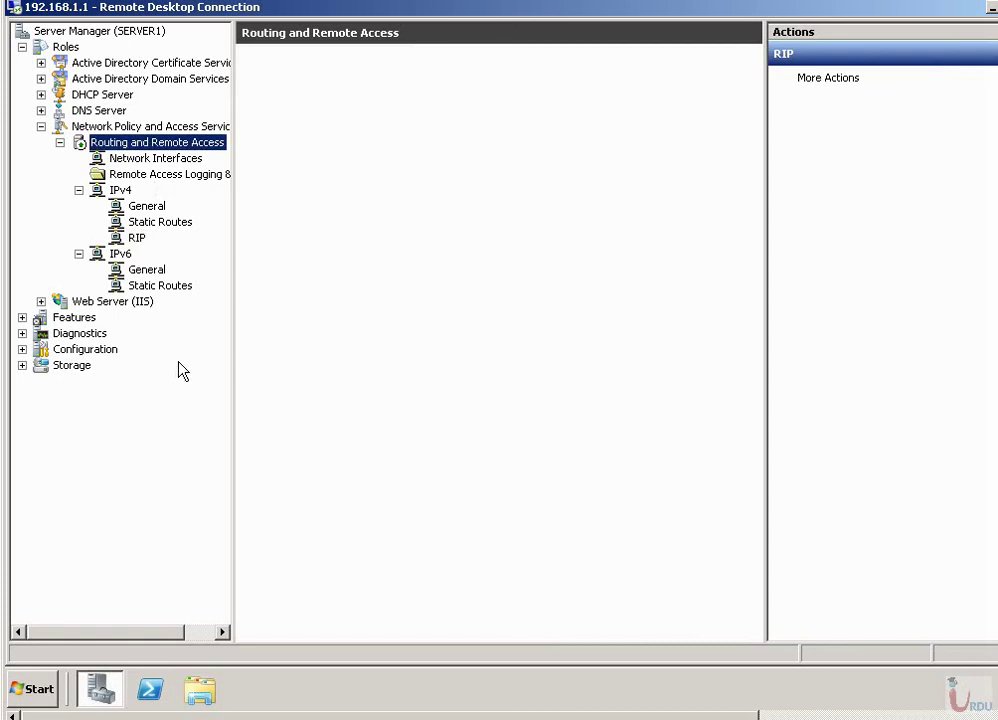
pyautogui.rightClick(138, 146)
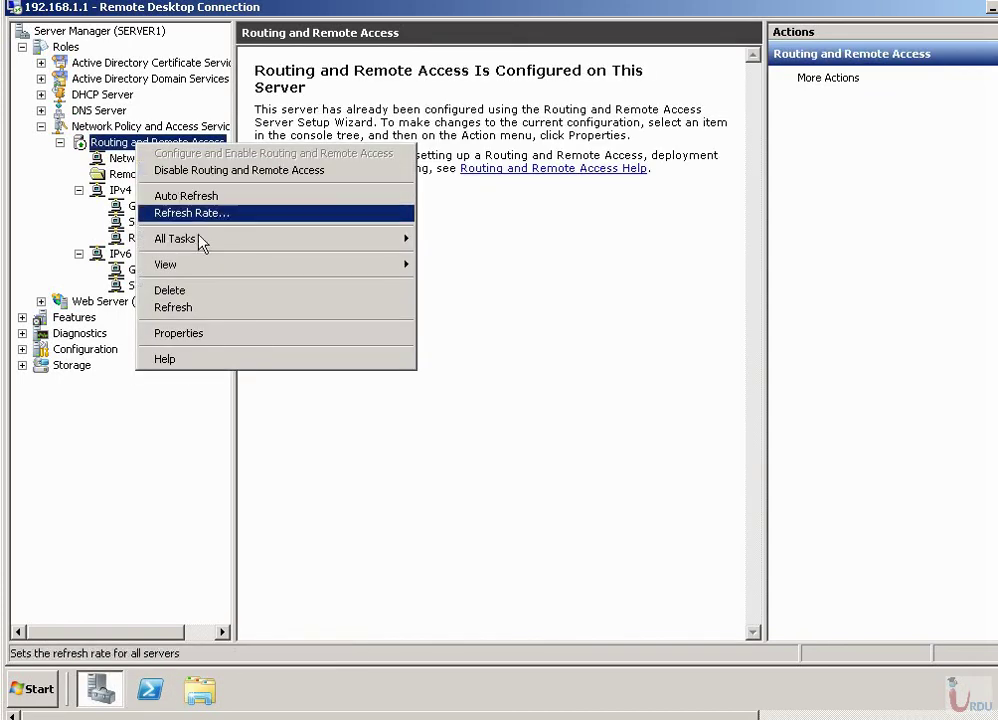
pyautogui.click(178, 333)
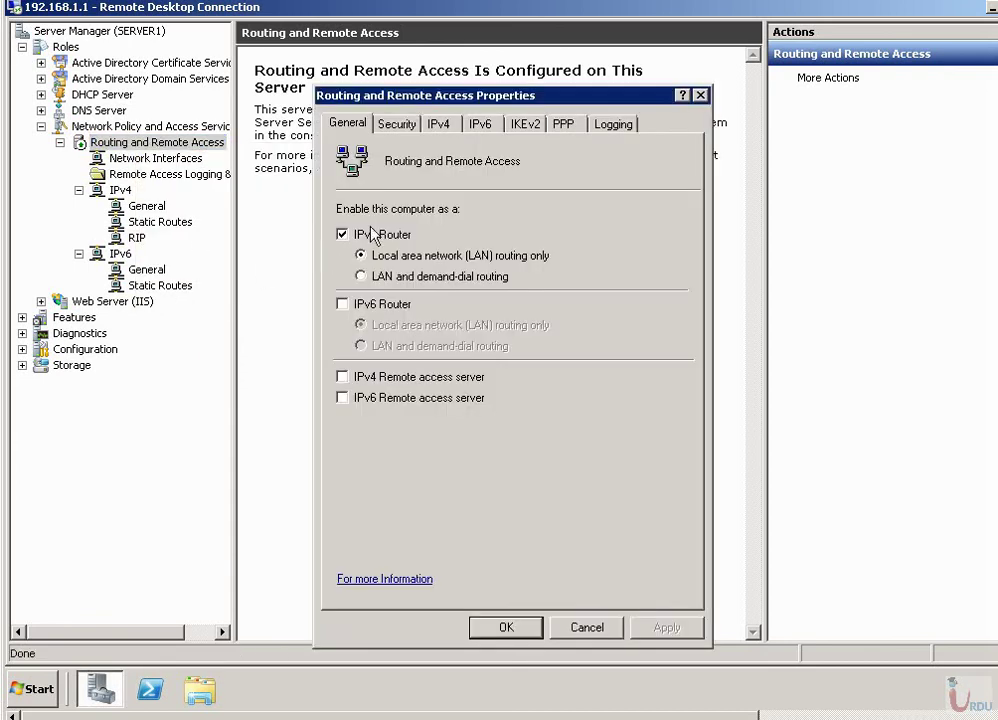
pyautogui.moveTo(422, 101); pyautogui.dragTo(379, 101)
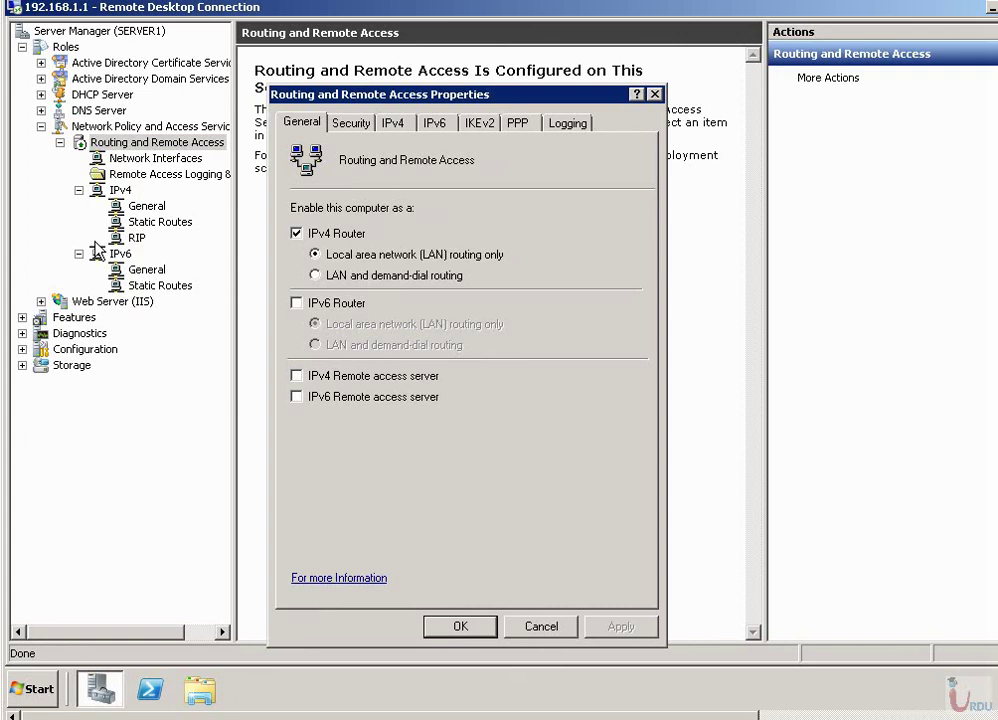
pyautogui.click(297, 303)
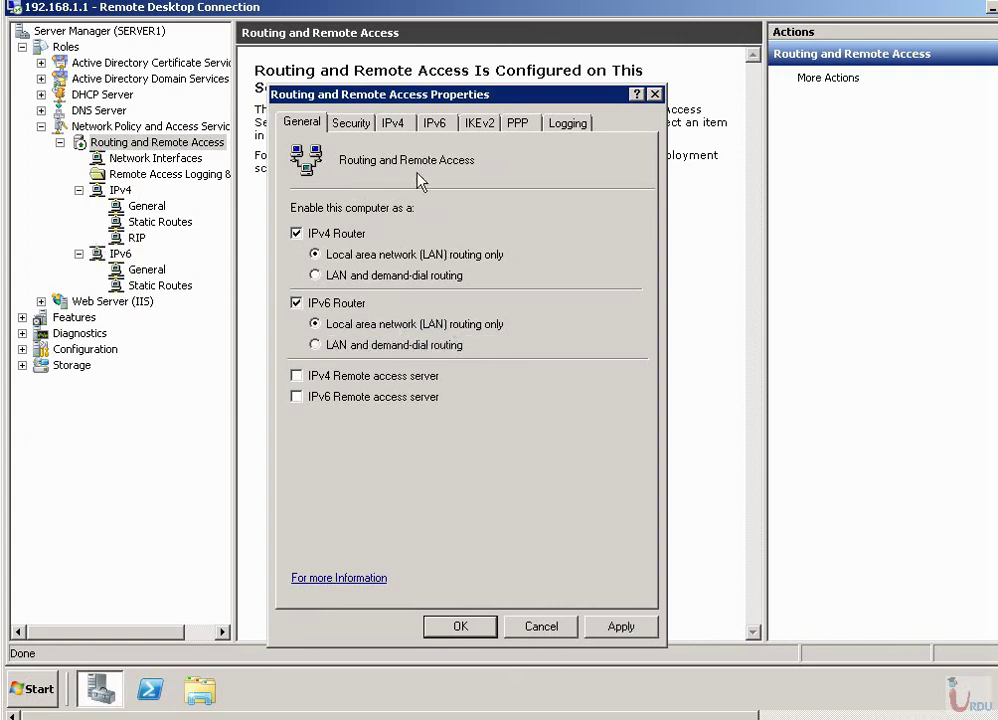
# - Set the assigned IPv6 prefix to FD00:: and keep Allow RAS to select adapter as the adapter choice
pyautogui.click(438, 126)
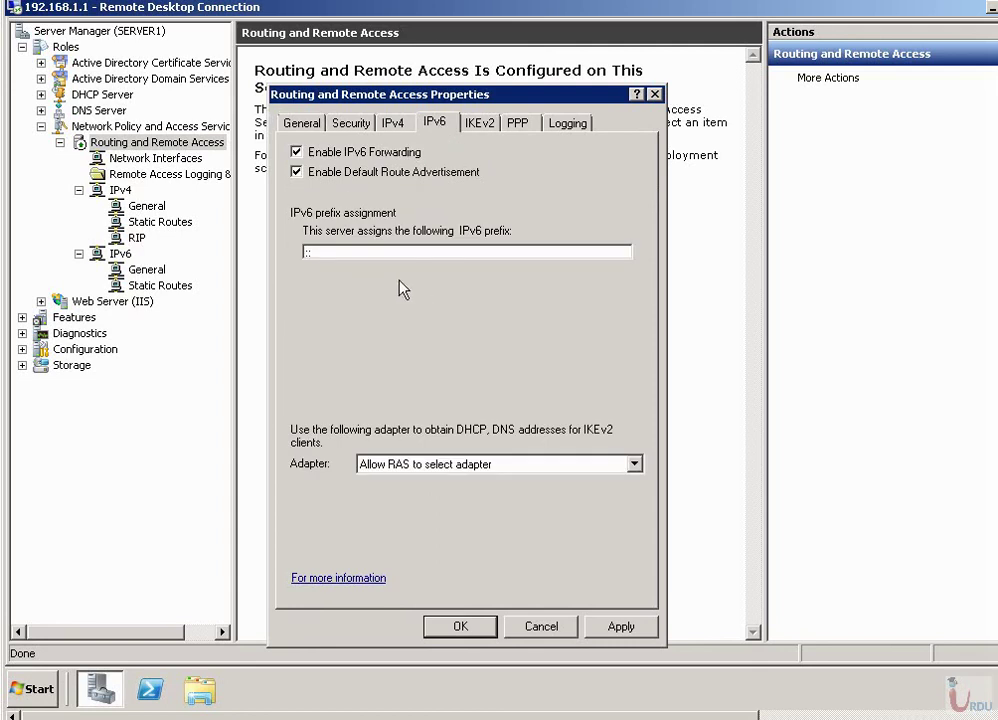
pyautogui.click(321, 251)
pyautogui.press('BackSpace')
pyautogui.write('FD00:')
pyautogui.click(416, 468)
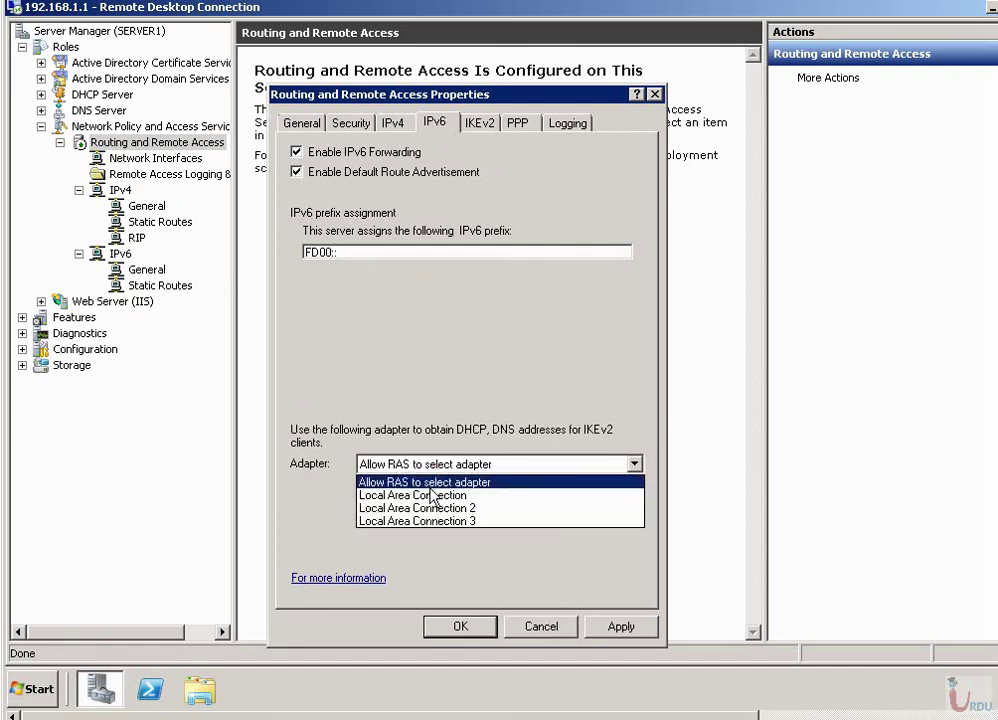
pyautogui.click(430, 483)
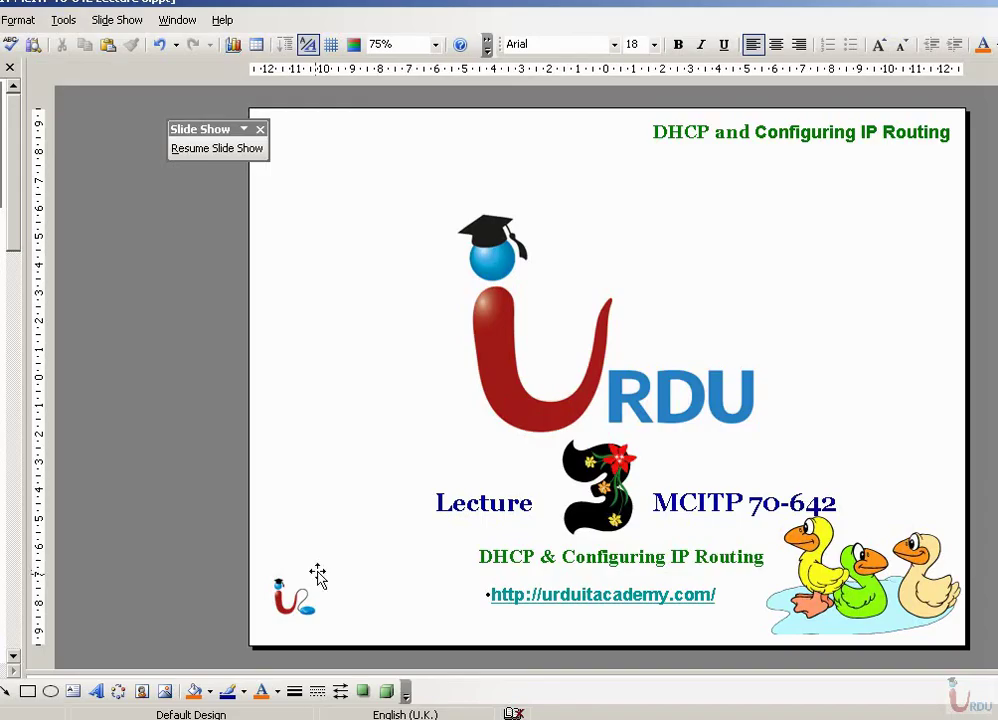
# - Switch to PowerPoint, resume the slide show, and point out the client computer and router's network prefix on the DHCP slide
pyautogui.click(235, 151)
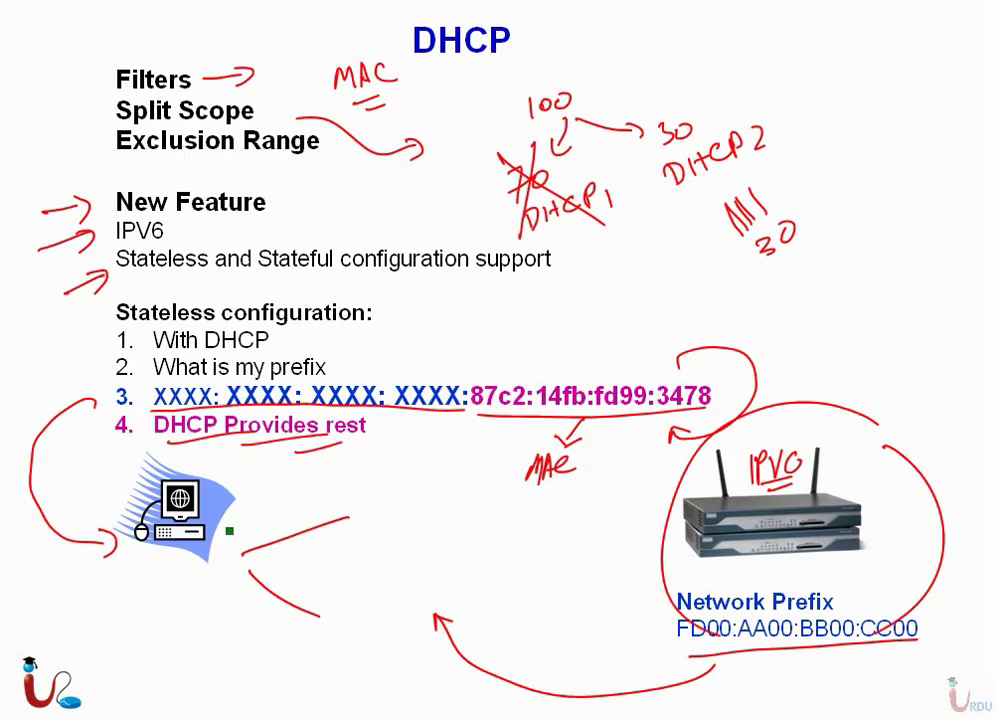
pyautogui.moveTo(220, 518); pyautogui.dragTo(996, 520)
pyautogui.moveTo(222, 517)
pyautogui.mouseDown()
pyautogui.moveTo(644, 552)
pyautogui.moveTo(717, 673)
pyautogui.moveTo(766, 630)
pyautogui.moveTo(765, 648)
pyautogui.moveTo(735, 650)
pyautogui.moveTo(830, 650)
pyautogui.moveTo(733, 628)
pyautogui.mouseUp()
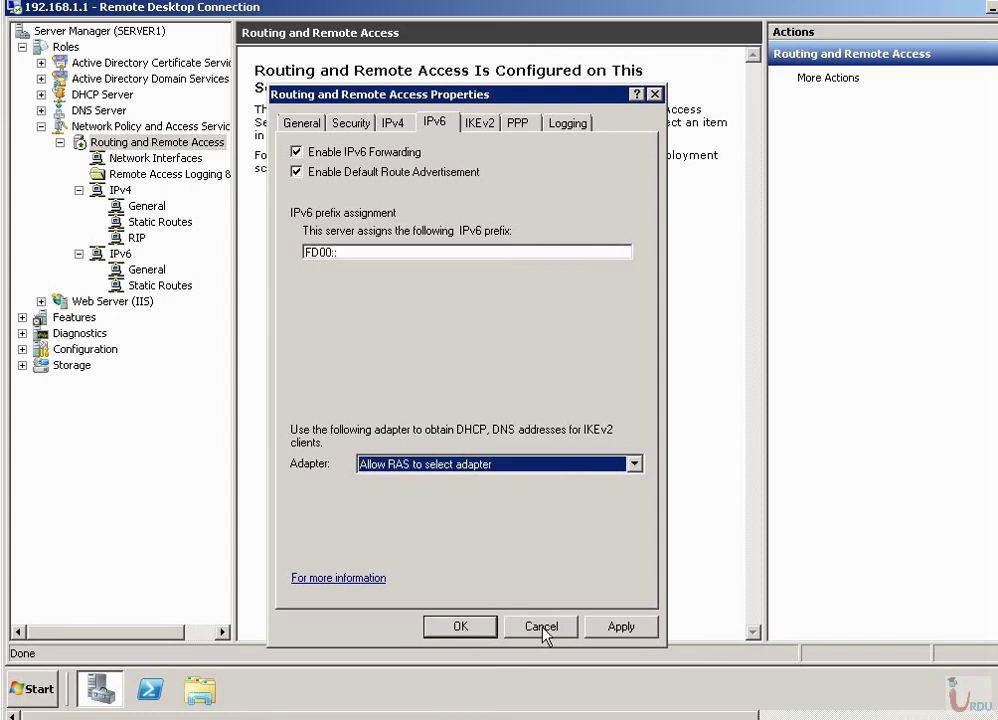
# - Cancel the Routing and Remote Access properties without saving and decline disconnecting the Remote Desktop session
pyautogui.click(541, 627)
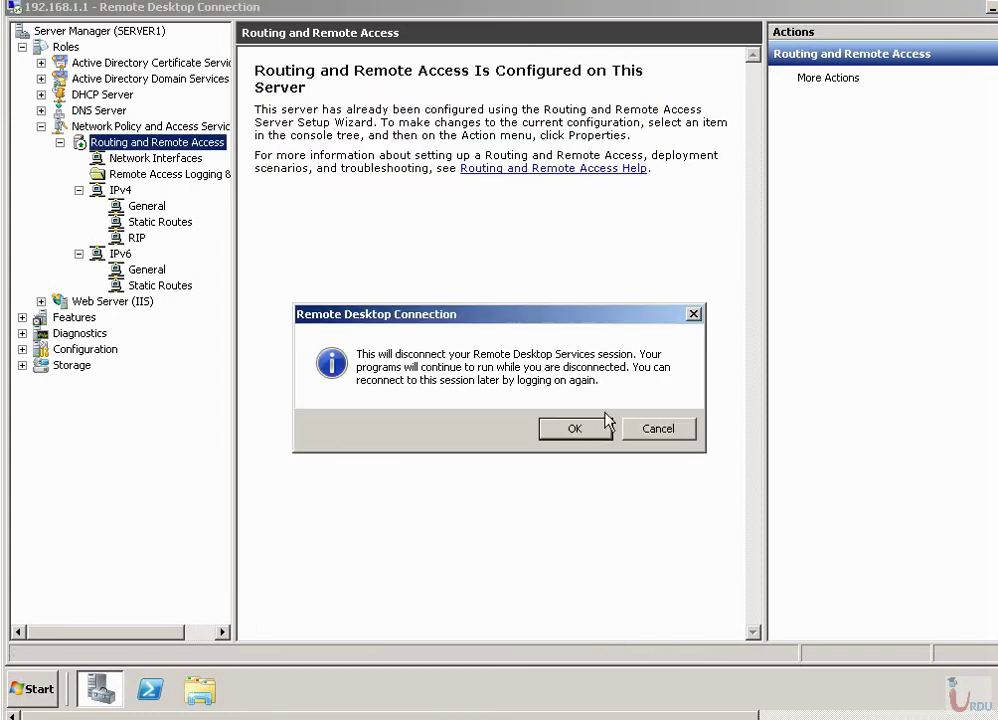
pyautogui.click(647, 435)
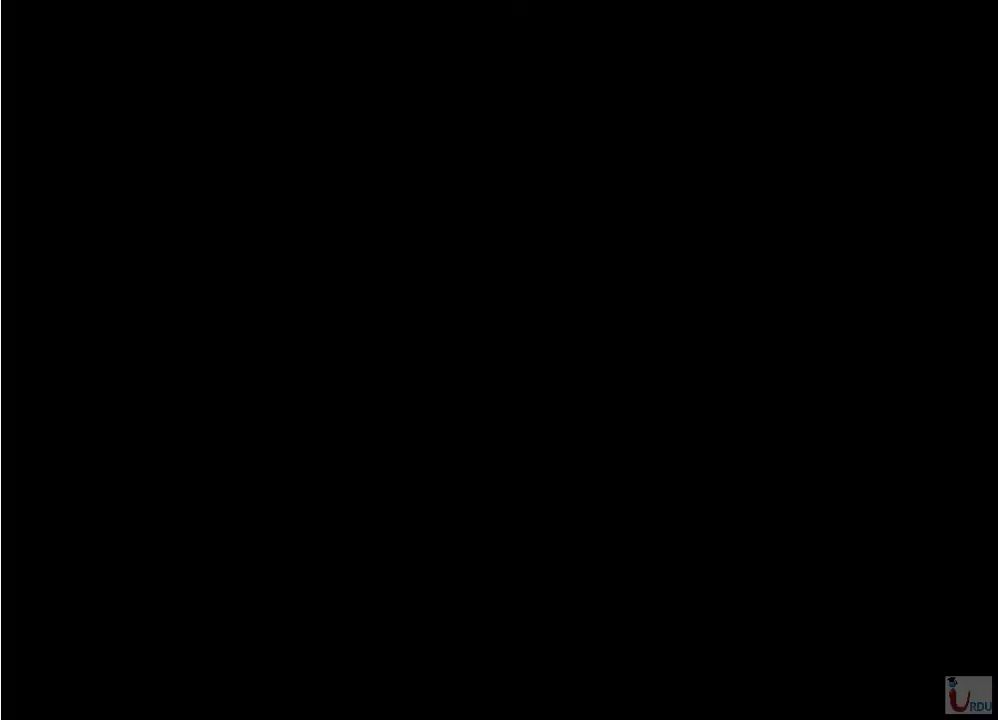